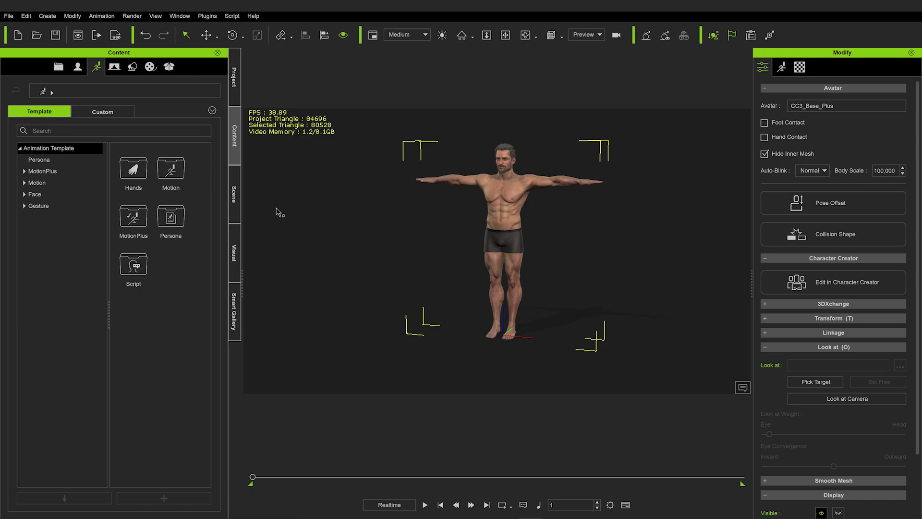
Look through the character and stage content templates and the Smart Gallery packs
{"action": "left_click", "coordinate": [77, 68]}
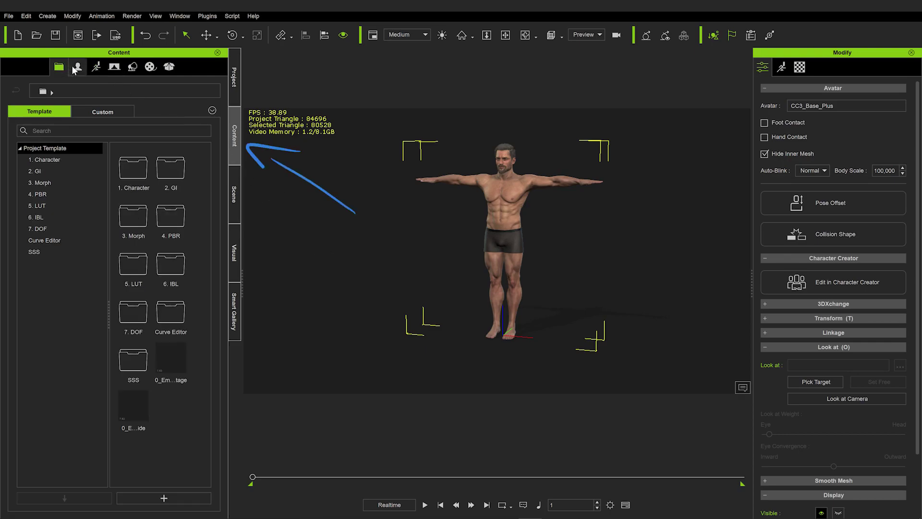
{"action": "left_click", "coordinate": [114, 67]}
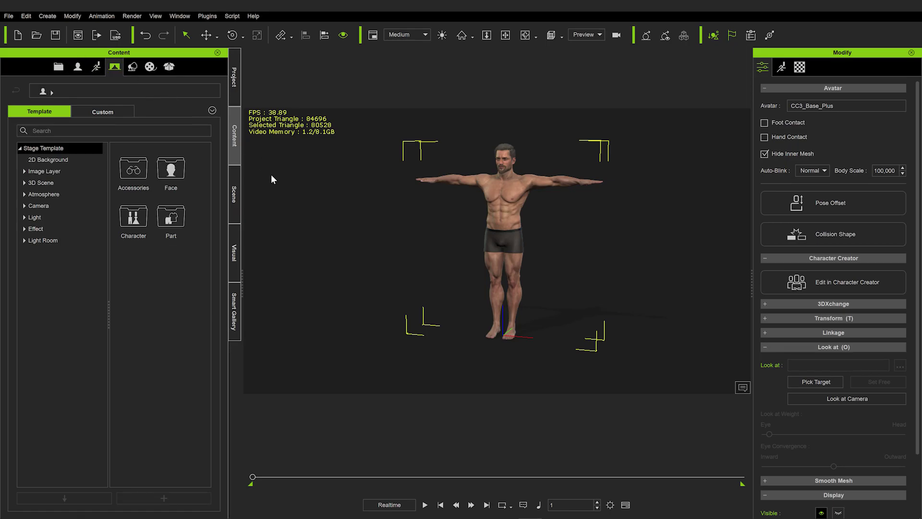
{"action": "left_click", "coordinate": [237, 304]}
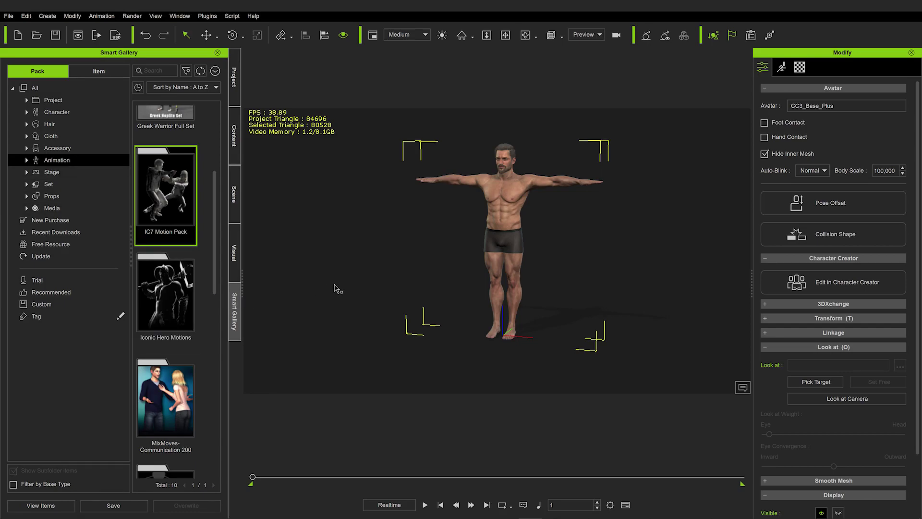
Switch the Key and Side lights off and on in the scene list, and hide and show the CC3_Base_Plus avatar
{"action": "left_click", "coordinate": [233, 195]}
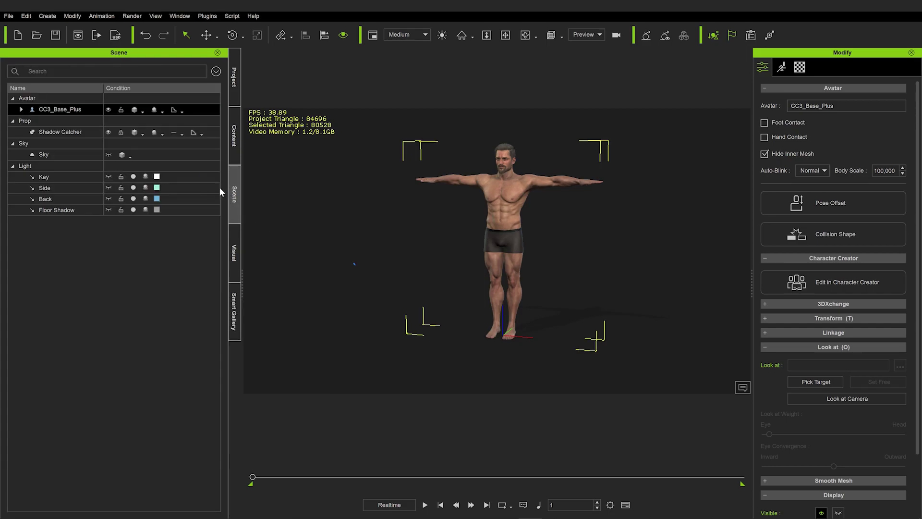
{"action": "left_click", "coordinate": [22, 109]}
{"action": "left_click", "coordinate": [22, 109]}
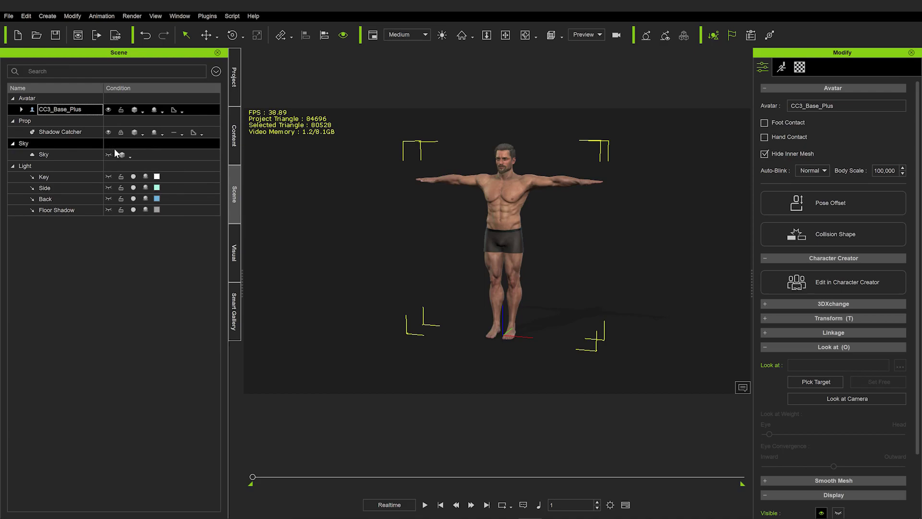
{"action": "left_click", "coordinate": [132, 177]}
{"action": "left_click", "coordinate": [132, 176]}
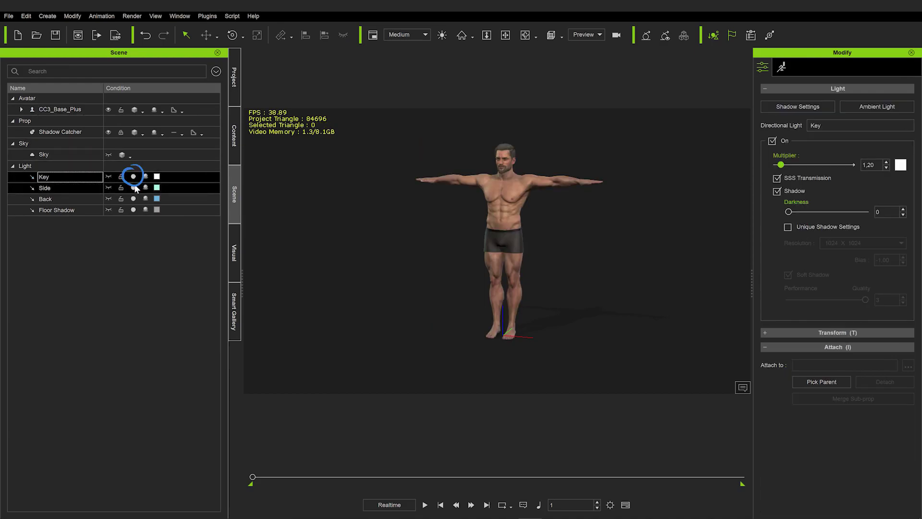
{"action": "left_click", "coordinate": [134, 188]}
{"action": "left_click", "coordinate": [134, 188]}
{"action": "left_click", "coordinate": [108, 110]}
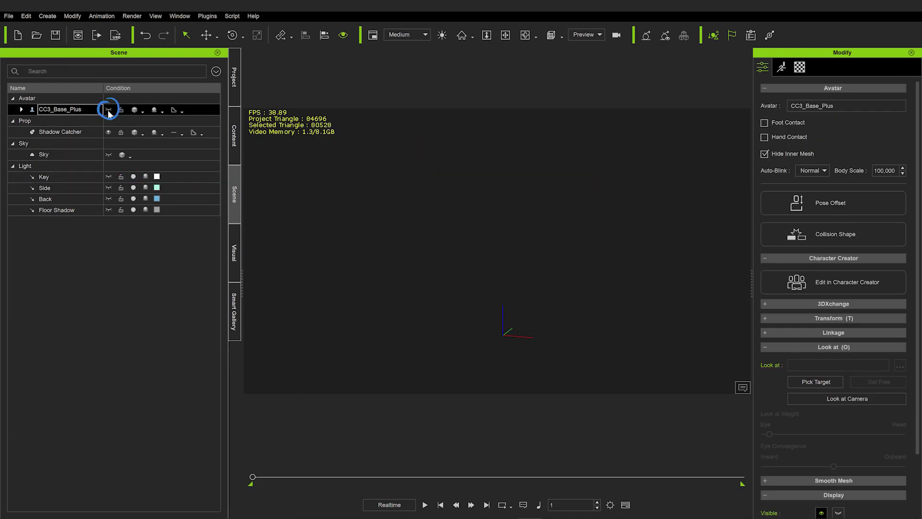
{"action": "left_click", "coordinate": [108, 109]}
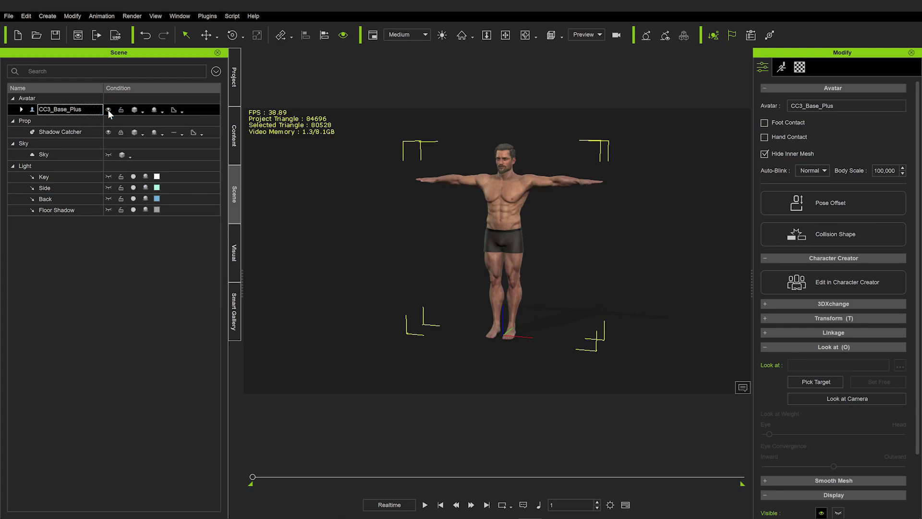
Turn on the auxiliary light and inspect the avatar from a closer, slightly turned angle
{"action": "left_click", "coordinate": [442, 36]}
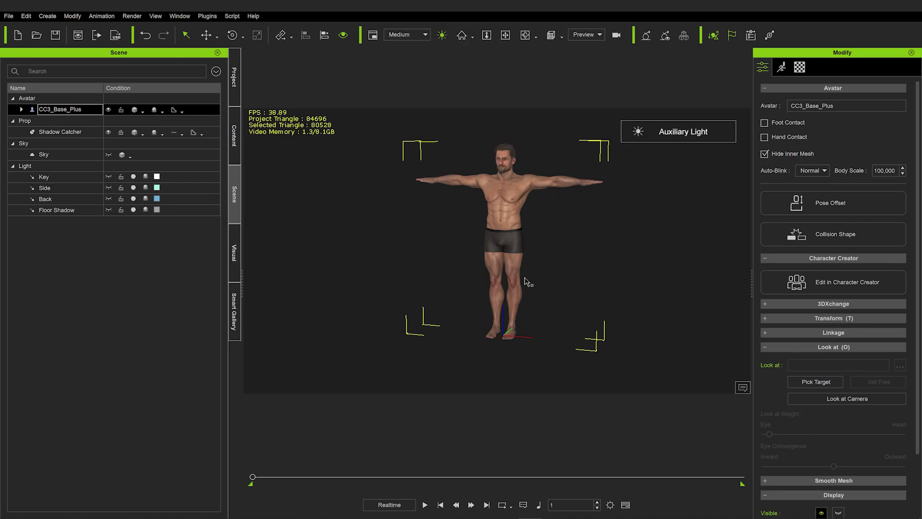
{"action": "right_click_drag", "start_coordinate": [582, 211], "coordinate": [610, 204]}
{"action": "scroll", "coordinate": [611, 203], "scroll_direction": "up", "scroll_amount": 2}
{"action": "middle_click_drag", "start_coordinate": [563, 220], "coordinate": [546, 229]}
{"action": "right_click_drag", "start_coordinate": [545, 228], "coordinate": [470, 222]}
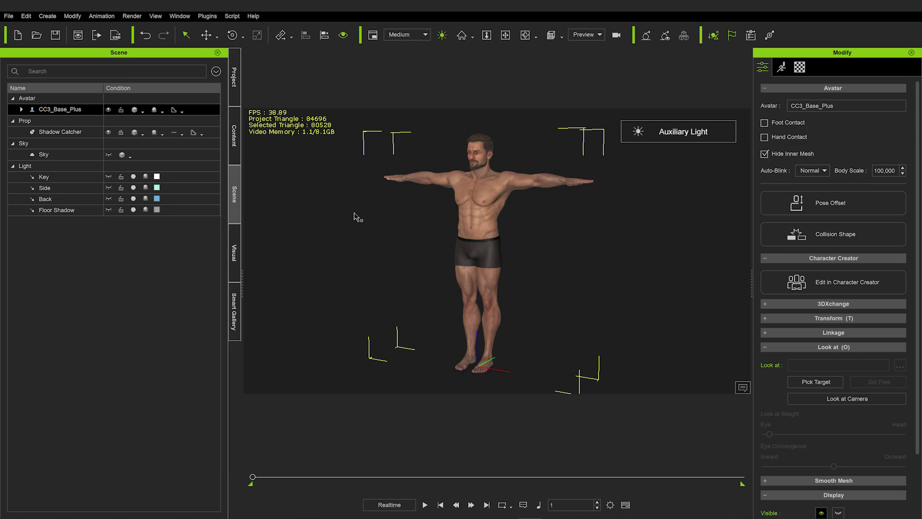
Show the Timeline and select the CC3_Base_Plus avatar in the viewport
{"action": "left_click", "coordinate": [188, 17]}
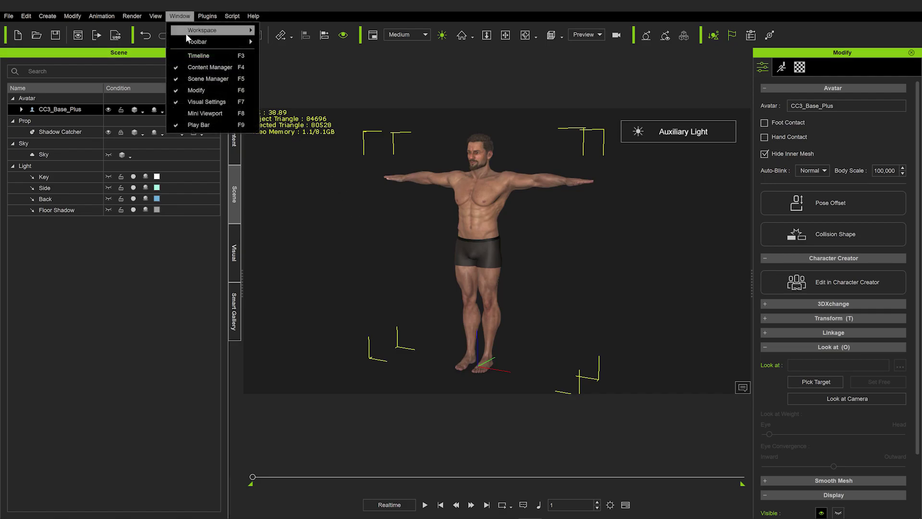
{"action": "left_click", "coordinate": [194, 57]}
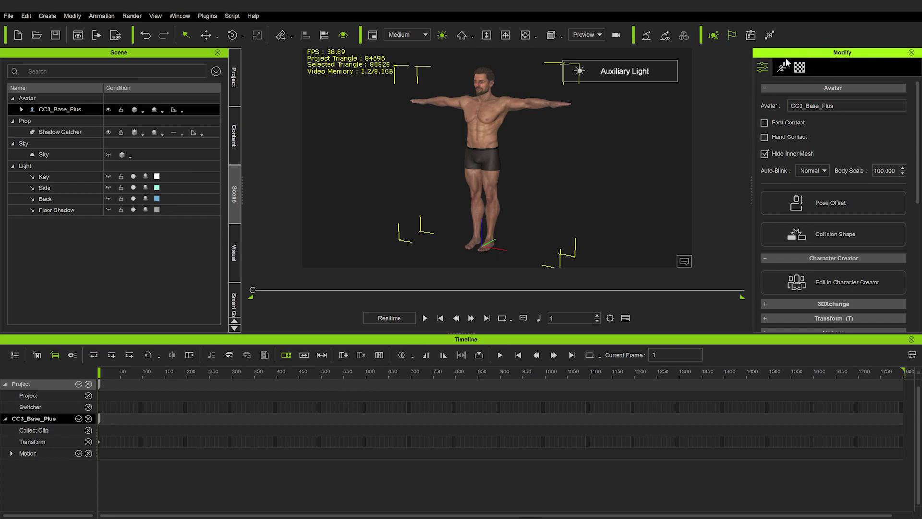
{"action": "left_click", "coordinate": [539, 135]}
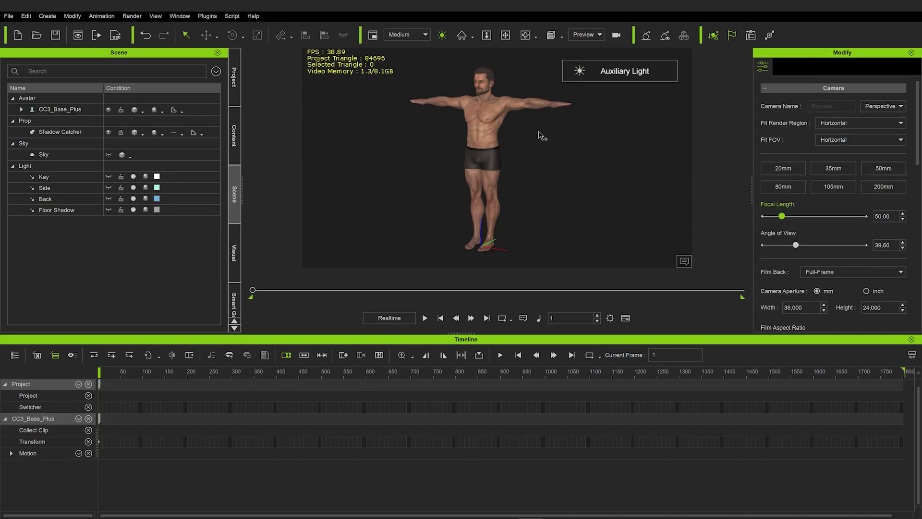
{"action": "left_click", "coordinate": [485, 108]}
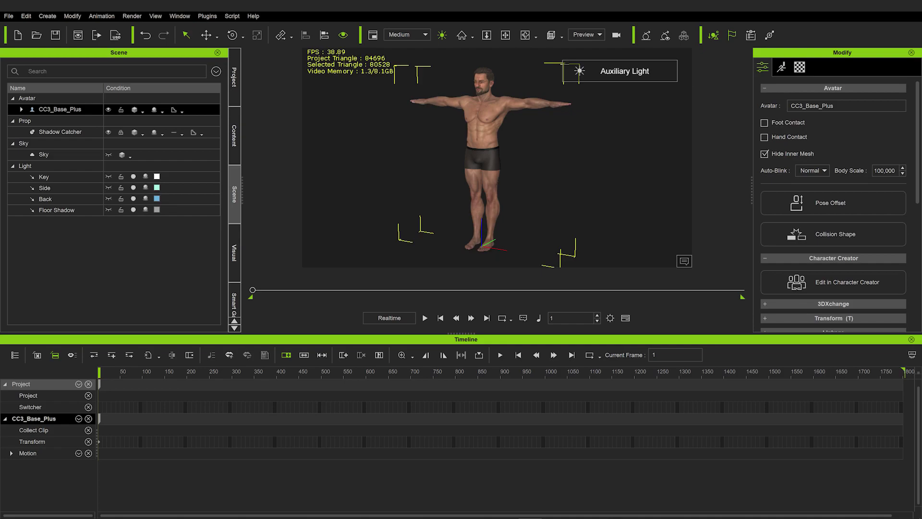
Try renaming the selected avatar, and undo the name change
{"action": "left_click_drag", "start_coordinate": [834, 106], "coordinate": [755, 105]}
{"action": "type", "text": "Hans"}
{"action": "key", "text": "ctrl+z"}
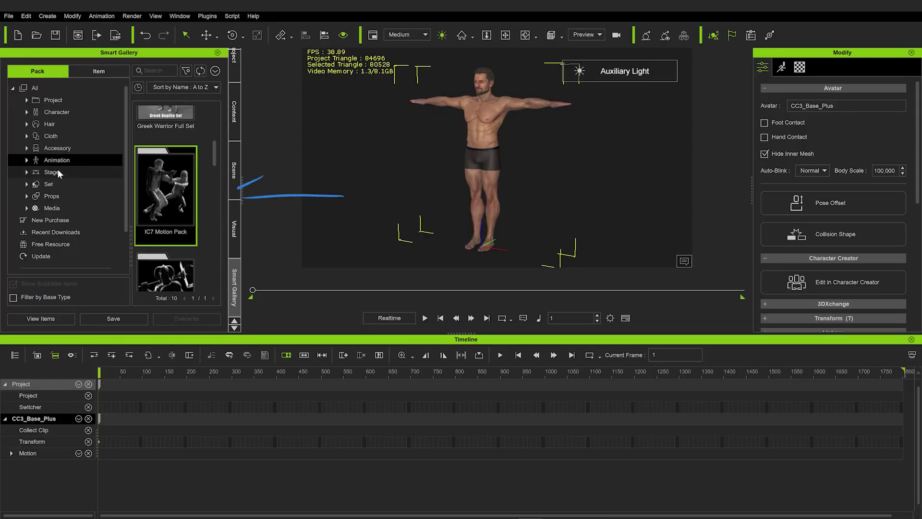
Open the IC7 Motion Pack from the Smart Gallery's Animation category and list all its animation items
{"action": "left_click", "coordinate": [58, 146]}
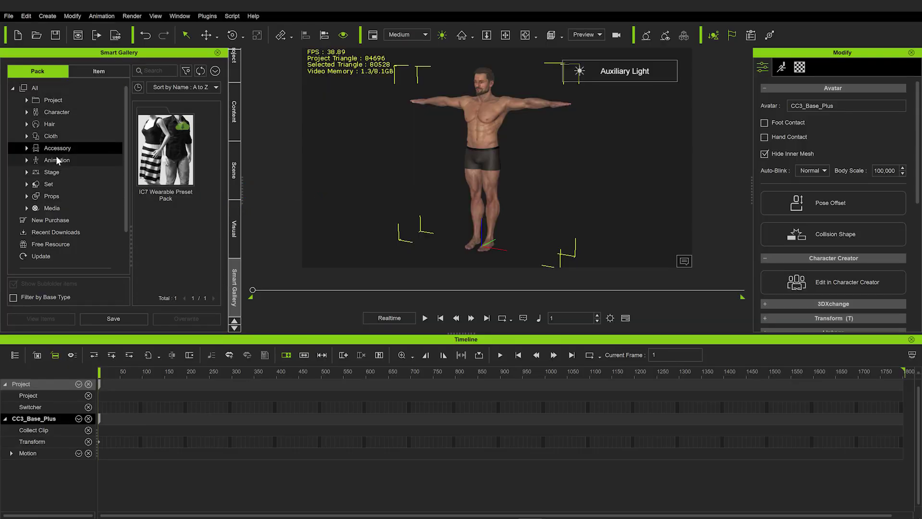
{"action": "left_click", "coordinate": [57, 159]}
{"action": "scroll", "coordinate": [176, 173], "scroll_direction": "down", "scroll_amount": 5}
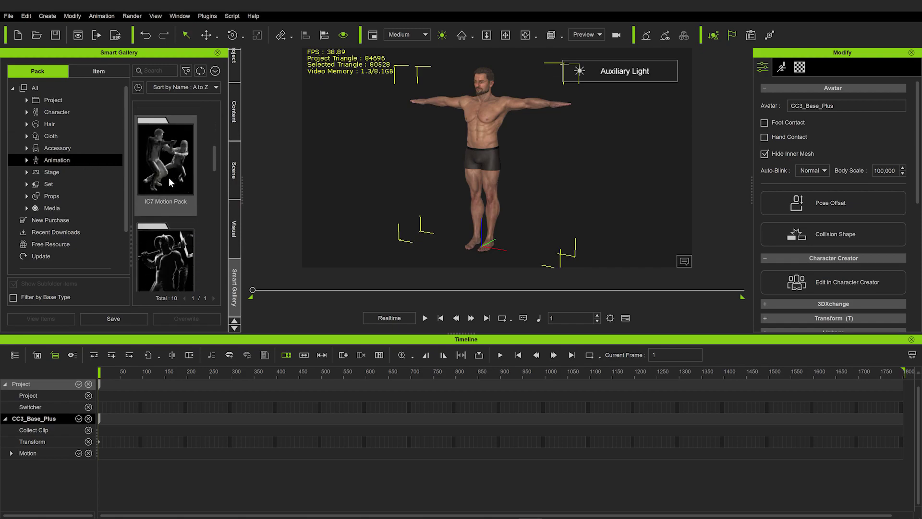
{"action": "left_click", "coordinate": [165, 202]}
{"action": "double_click", "coordinate": [165, 203]}
{"action": "left_click", "coordinate": [47, 217]}
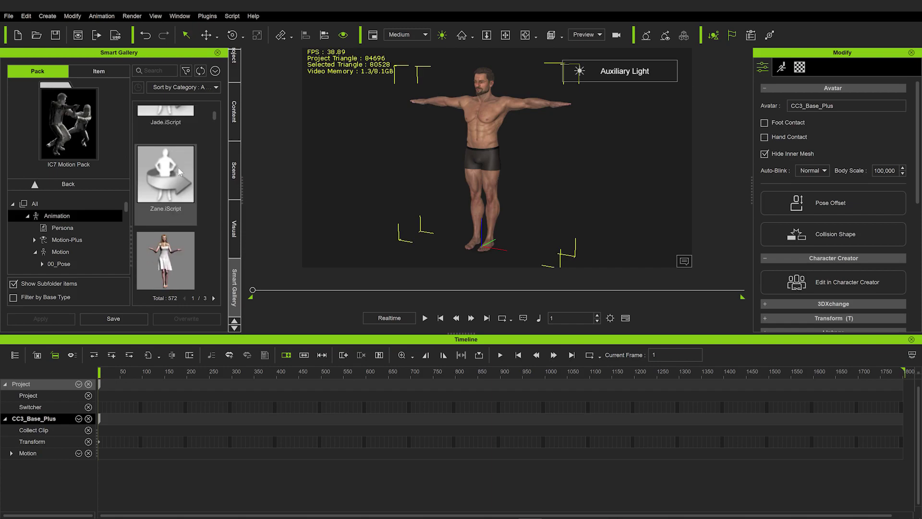
Browse the poses and motions contained in the IC7 Motion Pack
{"action": "left_click_drag", "start_coordinate": [214, 116], "coordinate": [216, 218]}
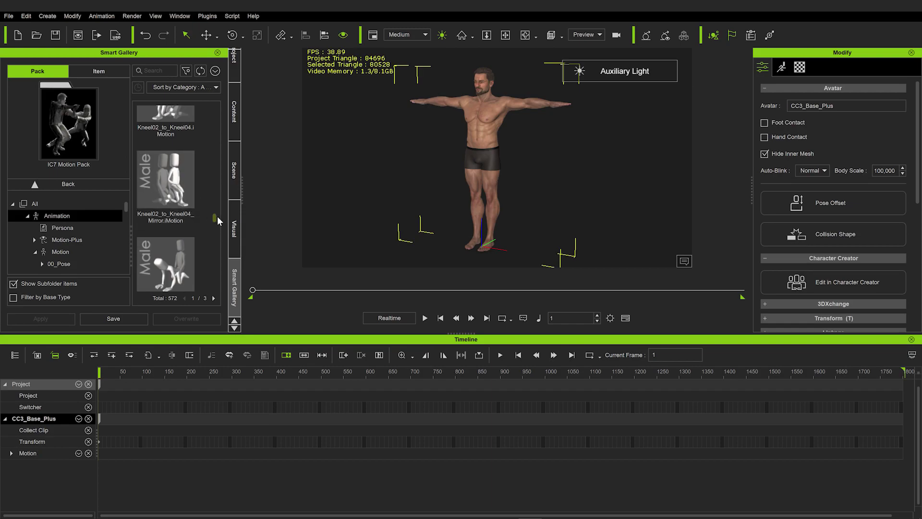
{"action": "left_click_drag", "start_coordinate": [217, 220], "coordinate": [217, 140]}
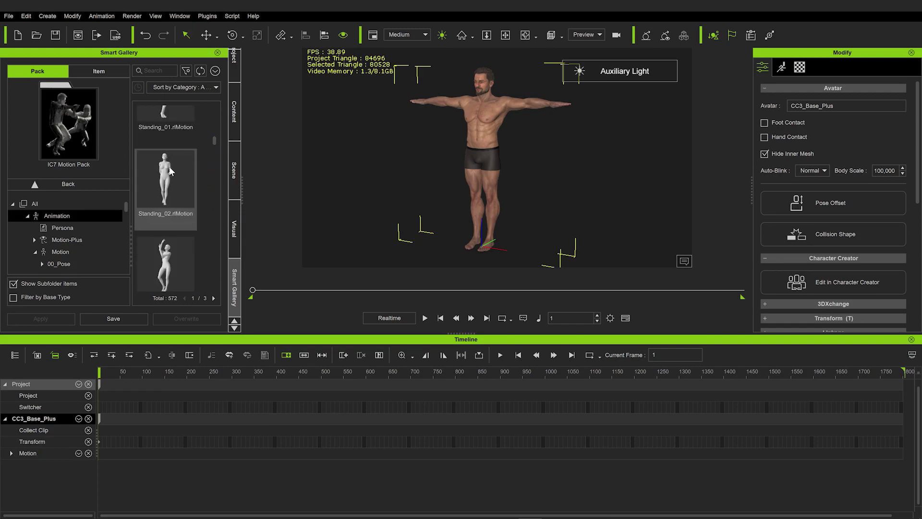
{"action": "scroll", "coordinate": [172, 162], "scroll_direction": "up", "scroll_amount": 5}
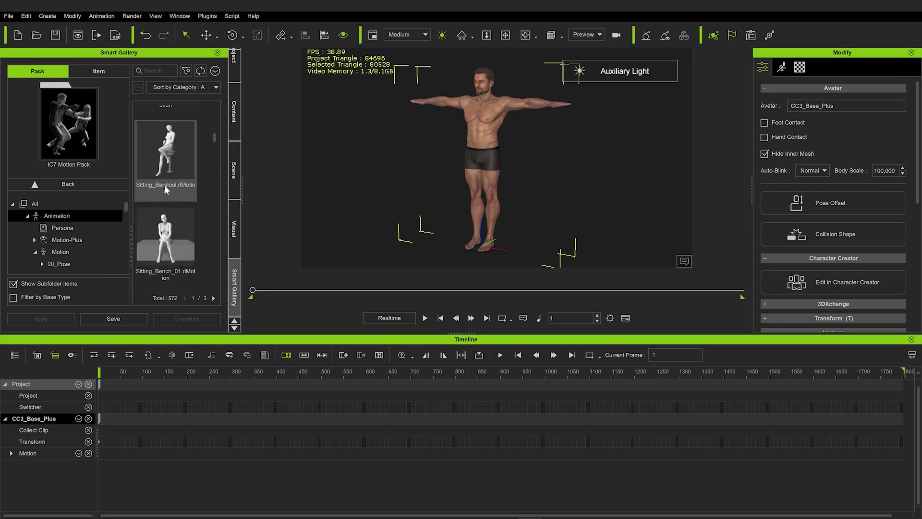
{"action": "scroll", "coordinate": [164, 184], "scroll_direction": "up", "scroll_amount": 8}
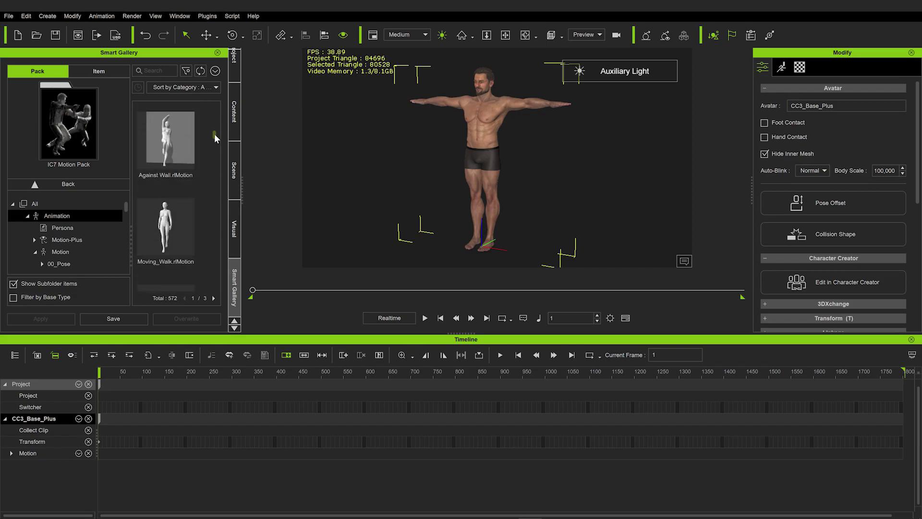
{"action": "left_click_drag", "start_coordinate": [214, 134], "coordinate": [220, 120]}
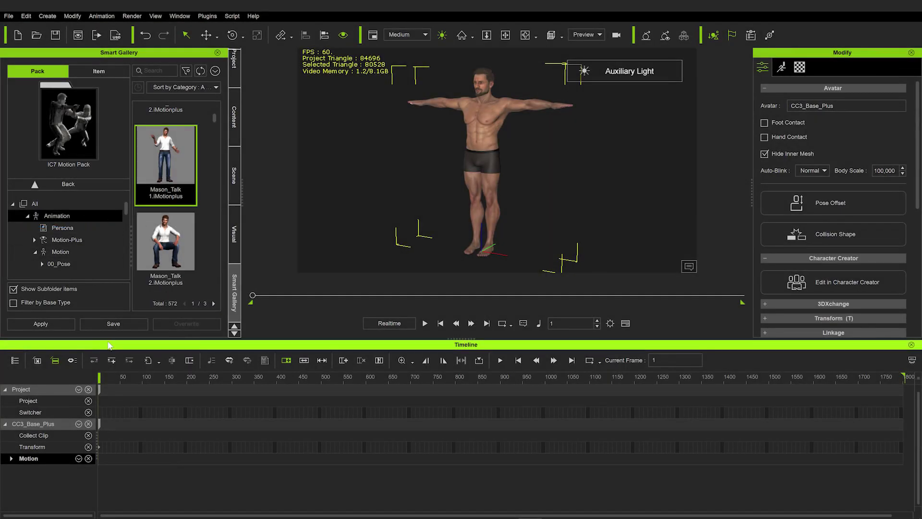
Reduce the Timeline's height and list only the Motion-Plus items of the IC7 Motion Pack
{"action": "left_click_drag", "start_coordinate": [109, 340], "coordinate": [110, 354]}
{"action": "scroll", "coordinate": [70, 244], "scroll_direction": "down", "scroll_amount": 2}
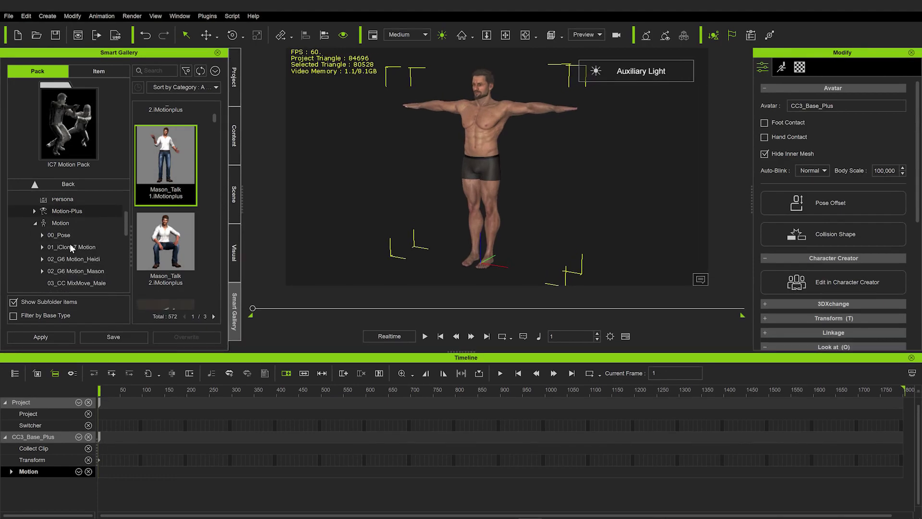
{"action": "left_click", "coordinate": [34, 222]}
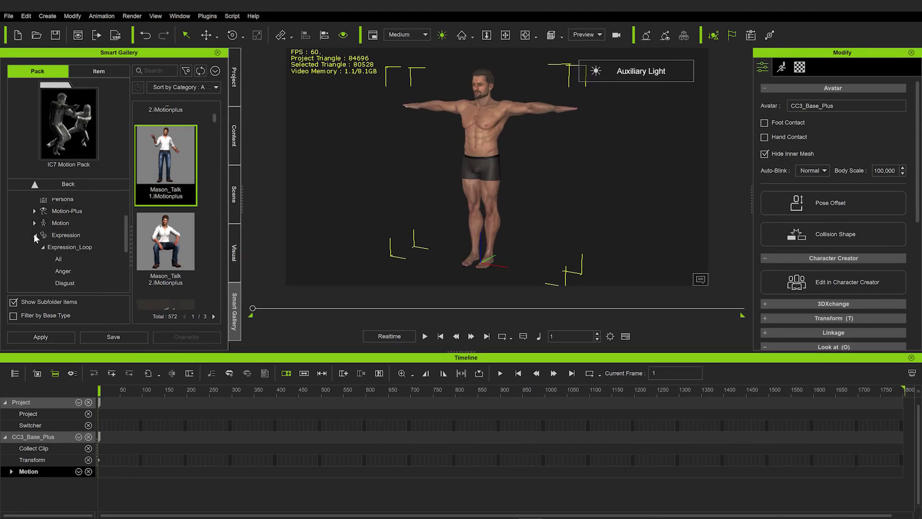
{"action": "scroll", "coordinate": [45, 245], "scroll_direction": "up", "scroll_amount": 2}
{"action": "left_click", "coordinate": [68, 239]}
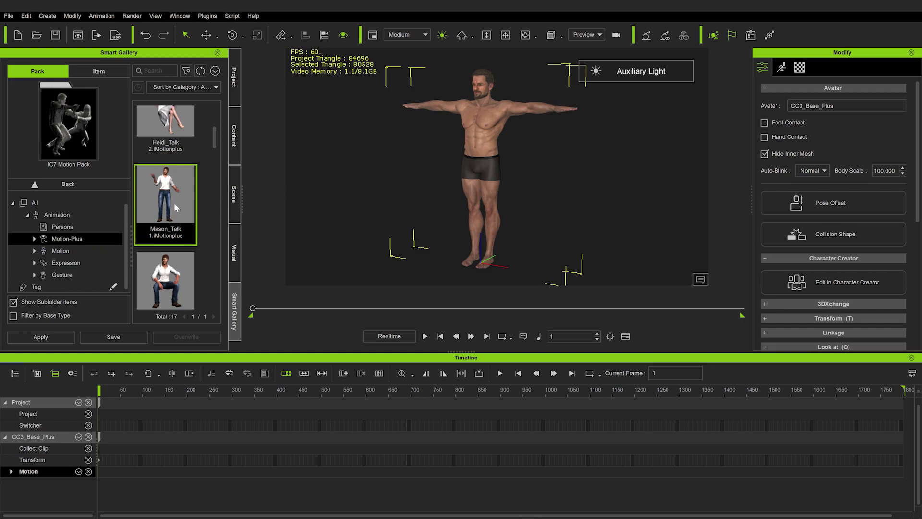
Apply the Mason_Talk 1 motion to the avatar and preview the playback
{"action": "left_click_drag", "start_coordinate": [169, 203], "coordinate": [485, 127]}
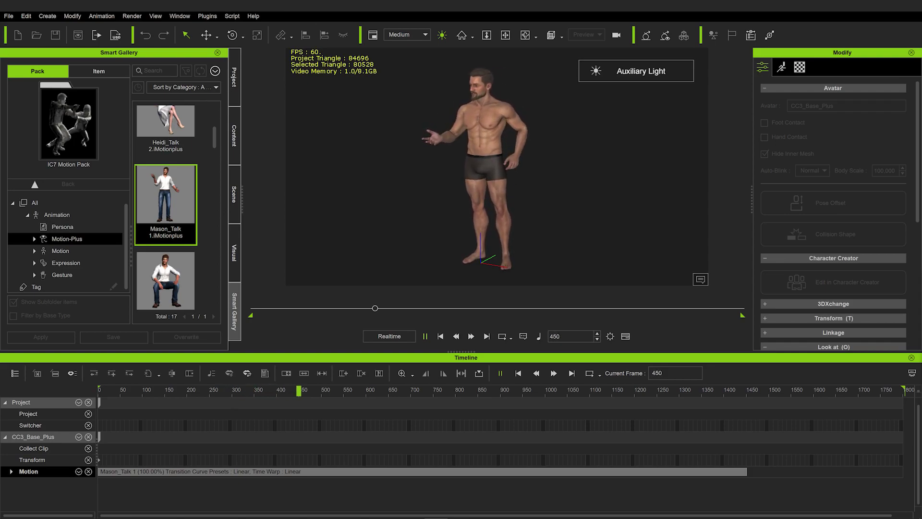
{"action": "key", "text": "space"}
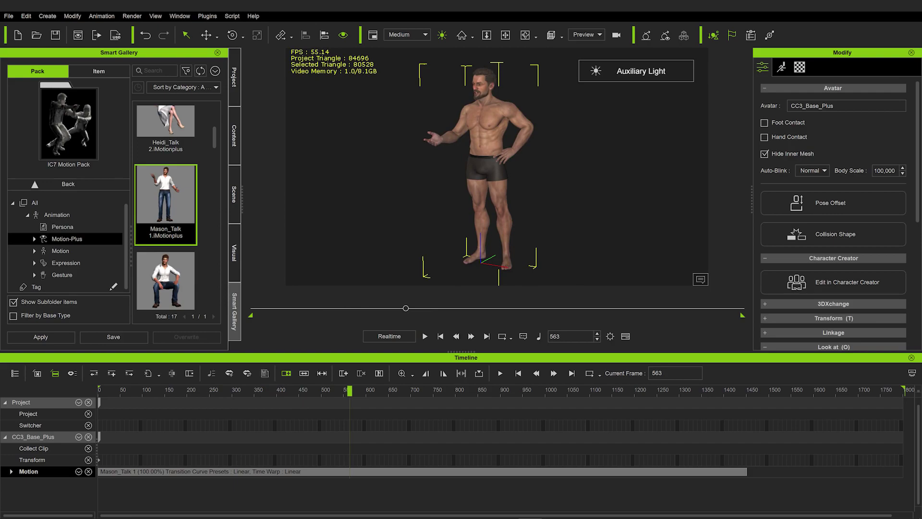
Delete the Mason_Talk 1 clip from the avatar's Motion track and return the playhead to frame 1
{"action": "left_click", "coordinate": [281, 470]}
{"action": "key", "text": "Delete"}
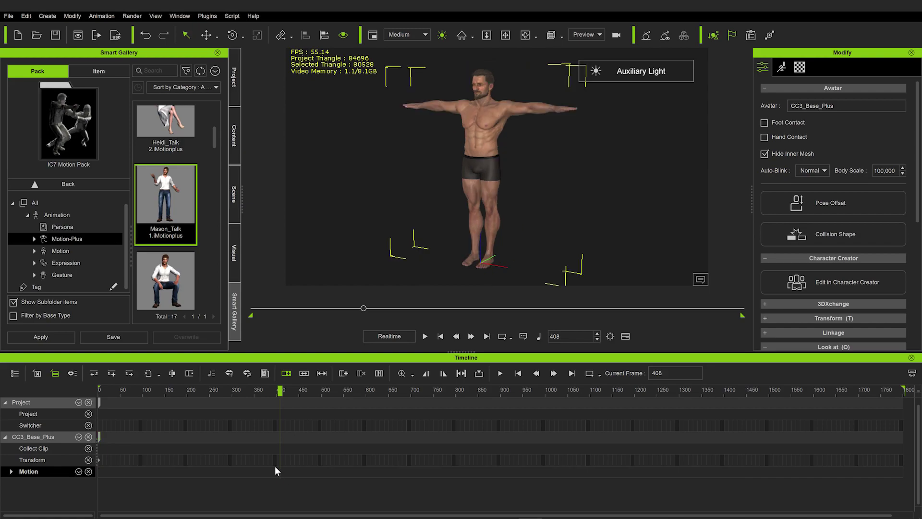
{"action": "left_click_drag", "start_coordinate": [144, 391], "coordinate": [37, 392]}
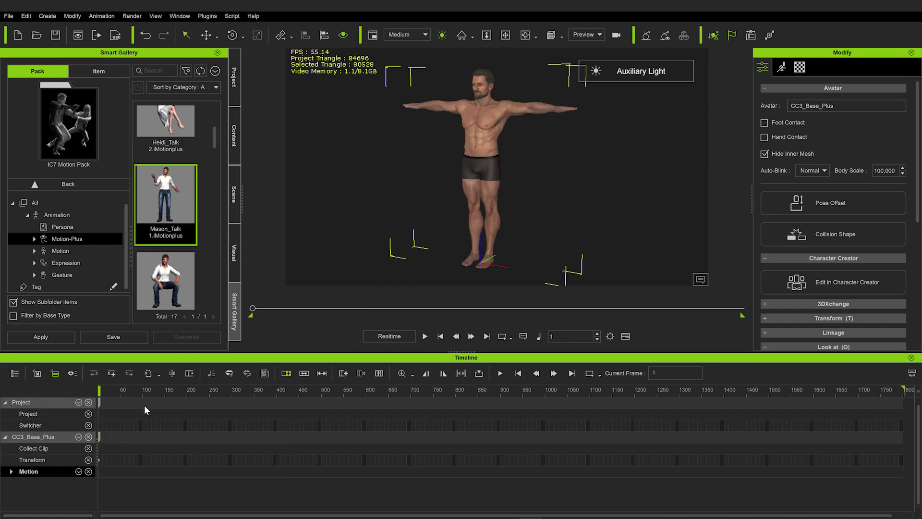
Expand the pack's Motion category and list the 02_G6 Motion_Mason motions
{"action": "left_click", "coordinate": [62, 250]}
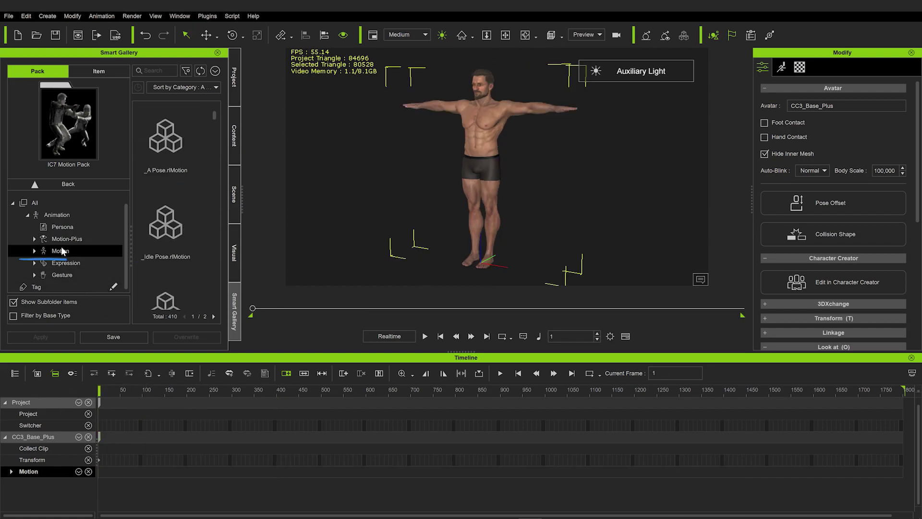
{"action": "left_click", "coordinate": [34, 251]}
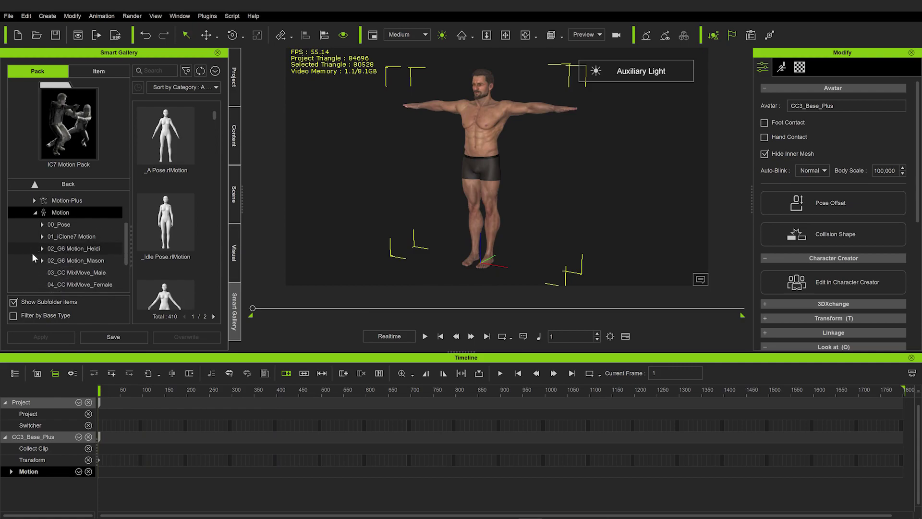
{"action": "left_click", "coordinate": [58, 251]}
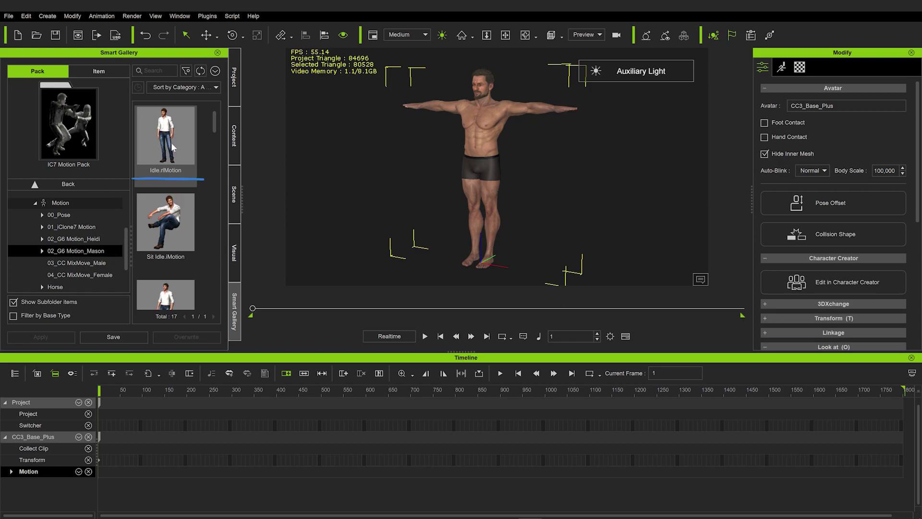
Apply the Idle motion to the avatar and play the animation while viewing it from another angle
{"action": "left_click_drag", "start_coordinate": [173, 146], "coordinate": [476, 128]}
{"action": "key", "text": "space"}
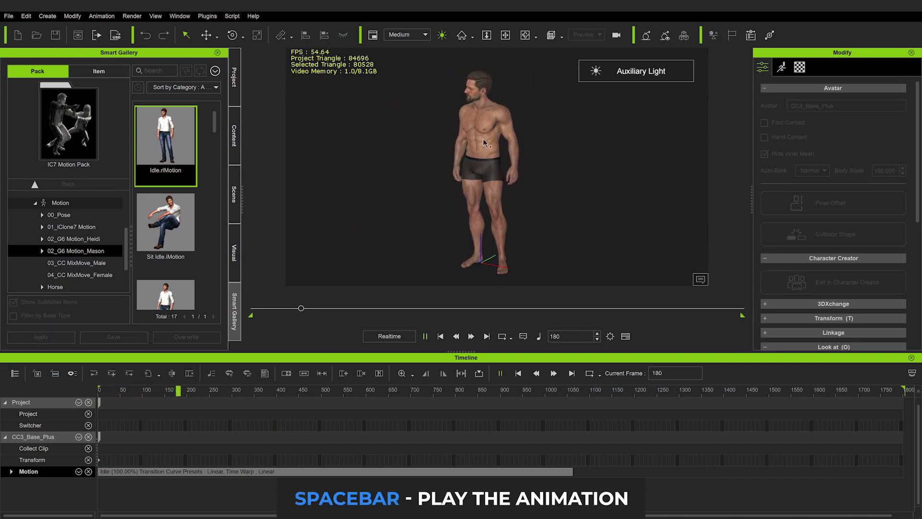
{"action": "mouse_move", "coordinate": [519, 142]}
{"action": "right_mouse_down"}
{"action": "mouse_move", "coordinate": [292, 143]}
{"action": "mouse_move", "coordinate": [525, 146]}
{"action": "right_mouse_up"}
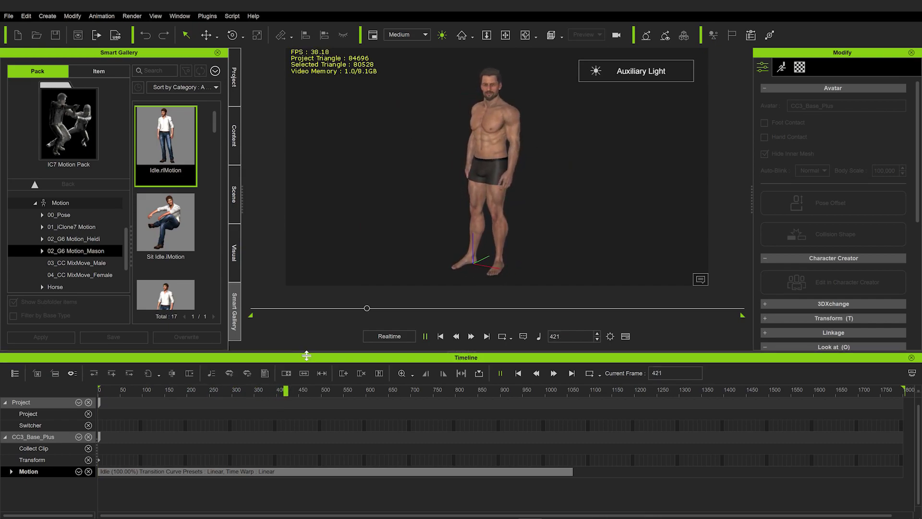
Enlarge the Timeline panel, move the playhead to frame 422 with playback stopped, and view the avatar from another angle
{"action": "left_click_drag", "start_coordinate": [308, 356], "coordinate": [313, 321]}
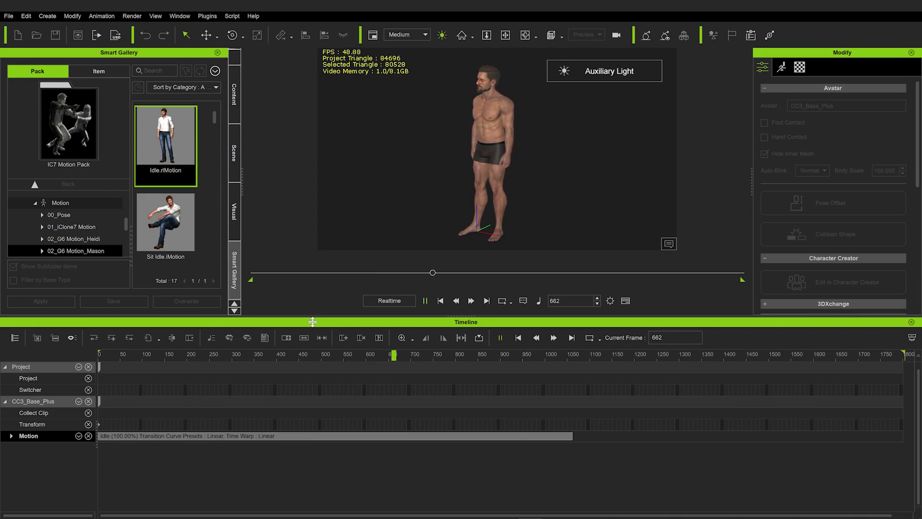
{"action": "left_click", "coordinate": [414, 356]}
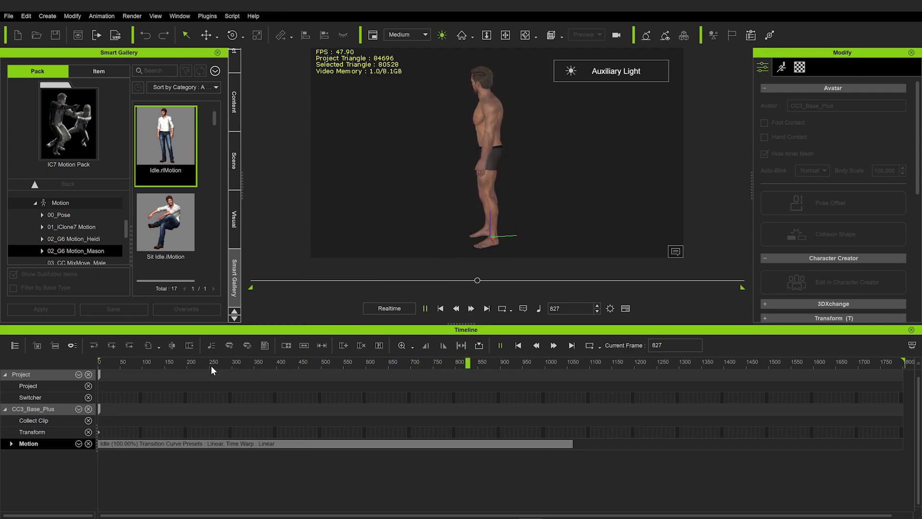
{"action": "left_click_drag", "start_coordinate": [211, 365], "coordinate": [288, 364]}
{"action": "left_click_drag", "start_coordinate": [448, 144], "coordinate": [488, 112], "text": "alt"}
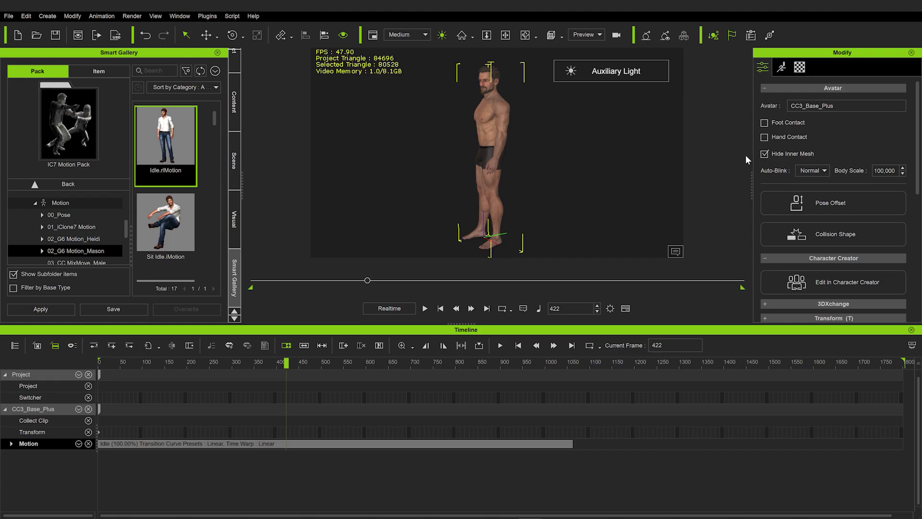
Enable Foot Contact for the avatar, comparing the feet close up with the option on and off
{"action": "left_click_drag", "start_coordinate": [834, 105], "coordinate": [667, 99]}
{"action": "left_click", "coordinate": [767, 121]}
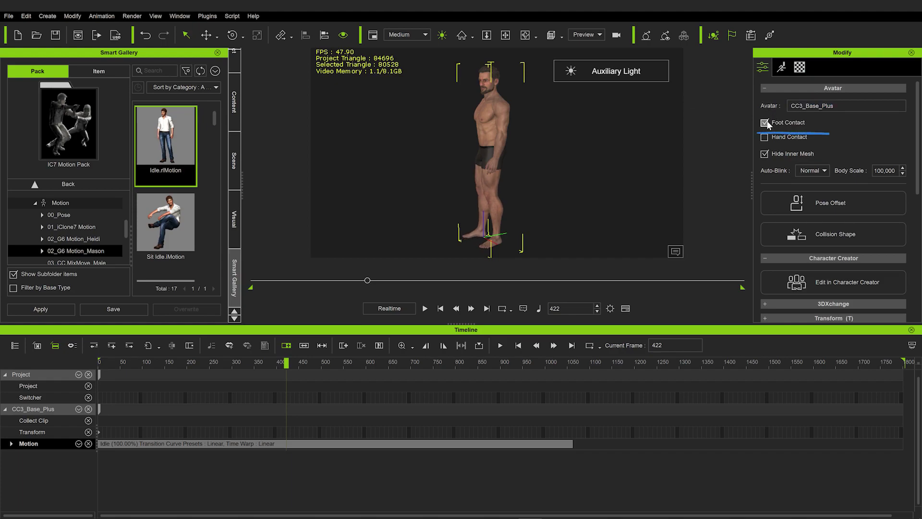
{"action": "scroll", "coordinate": [495, 232], "scroll_direction": "up", "scroll_amount": 2}
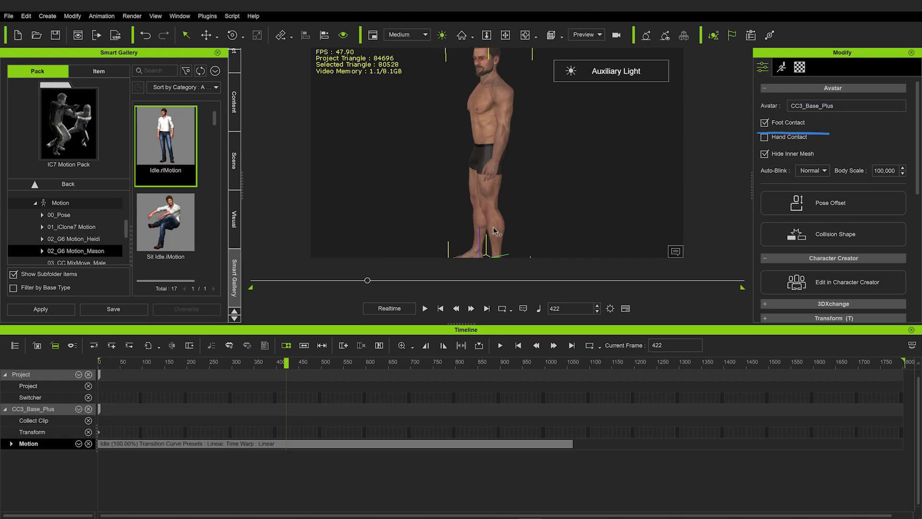
{"action": "mouse_move", "coordinate": [517, 226]}
{"action": "middle_mouse_down"}
{"action": "mouse_move", "coordinate": [525, 156]}
{"action": "mouse_move", "coordinate": [500, 164]}
{"action": "middle_mouse_up"}
{"action": "scroll", "coordinate": [500, 165], "scroll_direction": "up", "scroll_amount": 3}
{"action": "left_click", "coordinate": [764, 123]}
{"action": "left_click", "coordinate": [765, 123]}
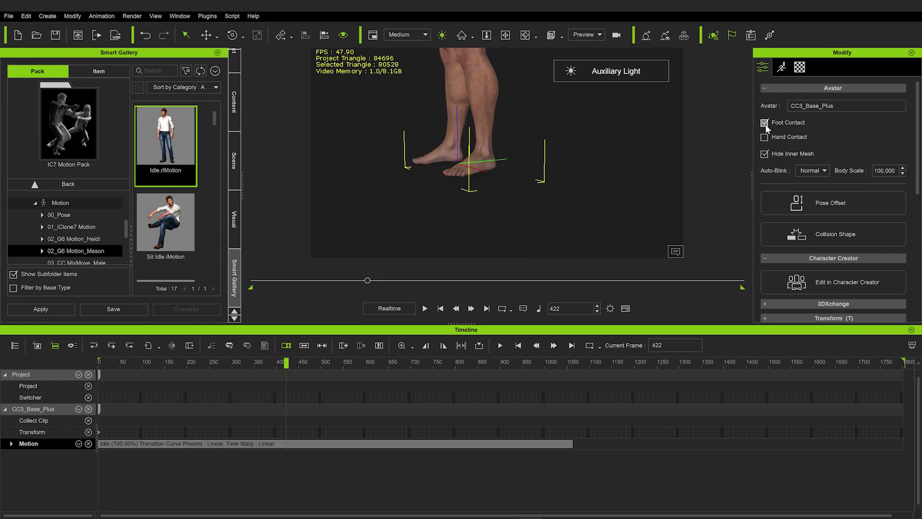
{"action": "left_click", "coordinate": [764, 123]}
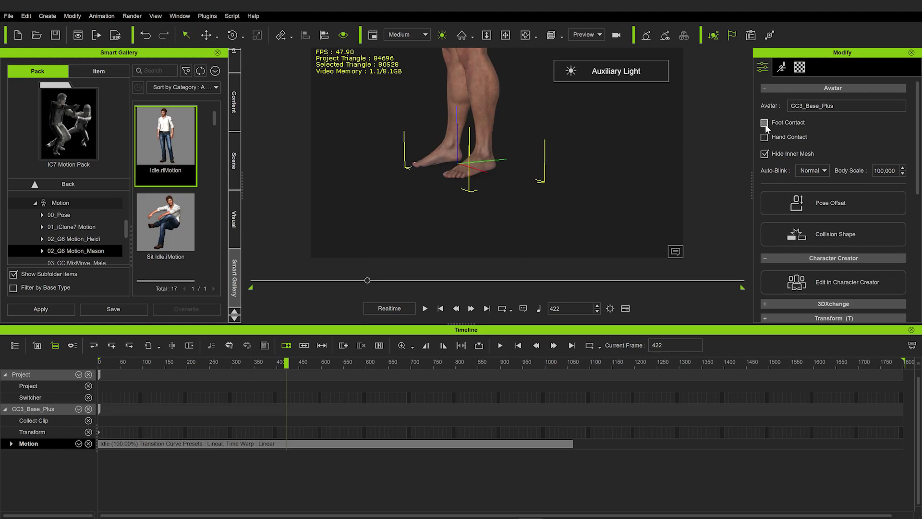
{"action": "left_click", "coordinate": [765, 123]}
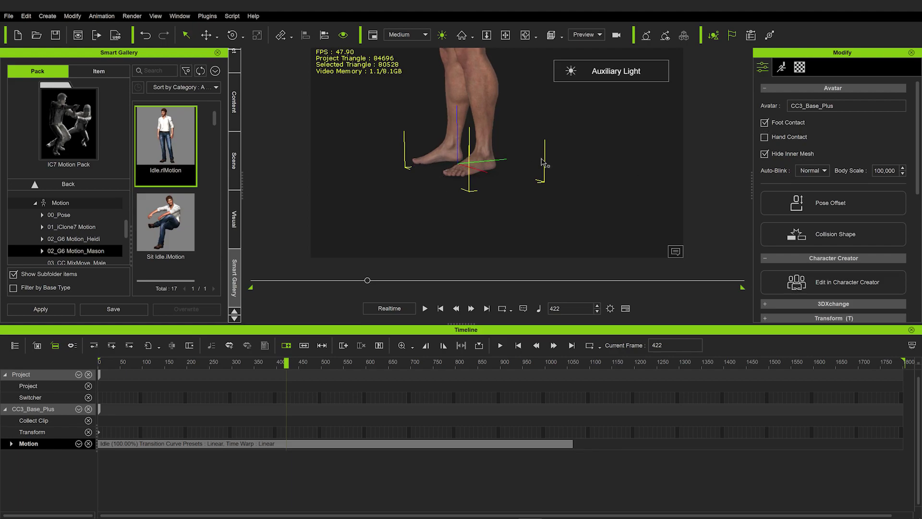
View the whole avatar again, review the Auto-Blink presets and choose Normal
{"action": "scroll", "coordinate": [573, 161], "scroll_direction": "down", "scroll_amount": 4}
{"action": "left_click_drag", "start_coordinate": [541, 148], "coordinate": [542, 216], "text": "alt"}
{"action": "right_click_drag", "start_coordinate": [603, 198], "coordinate": [636, 197], "text": "alt"}
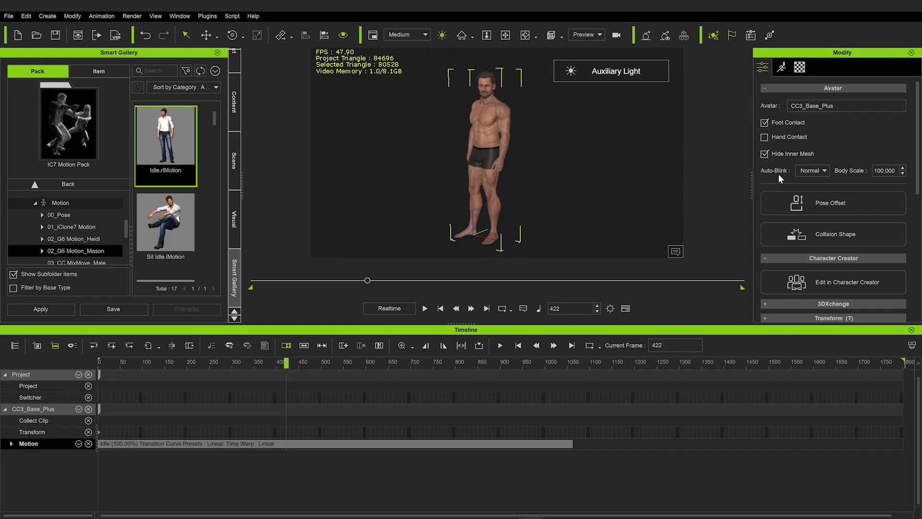
{"action": "left_click", "coordinate": [812, 172]}
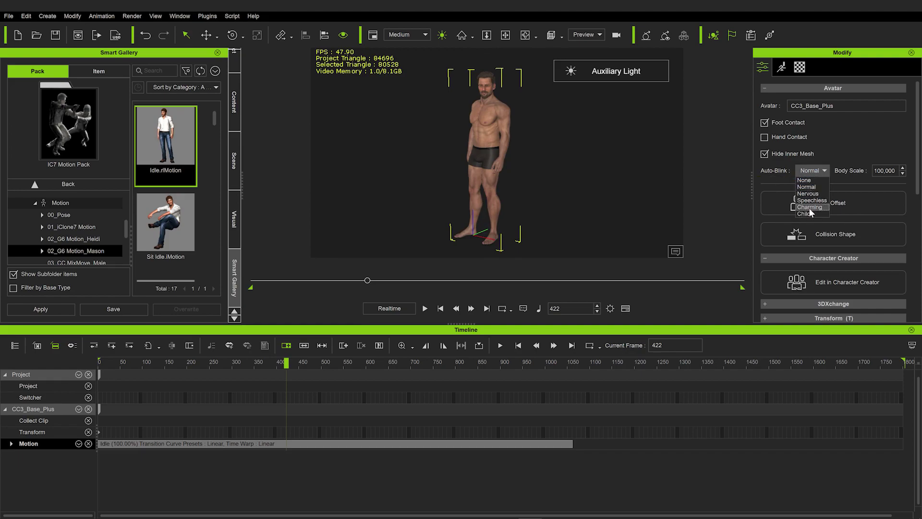
{"action": "left_click", "coordinate": [817, 186]}
Frame the avatar's face and play the animation to examine the Normal blinking from several angles
{"action": "scroll", "coordinate": [560, 93], "scroll_direction": "up", "scroll_amount": 2}
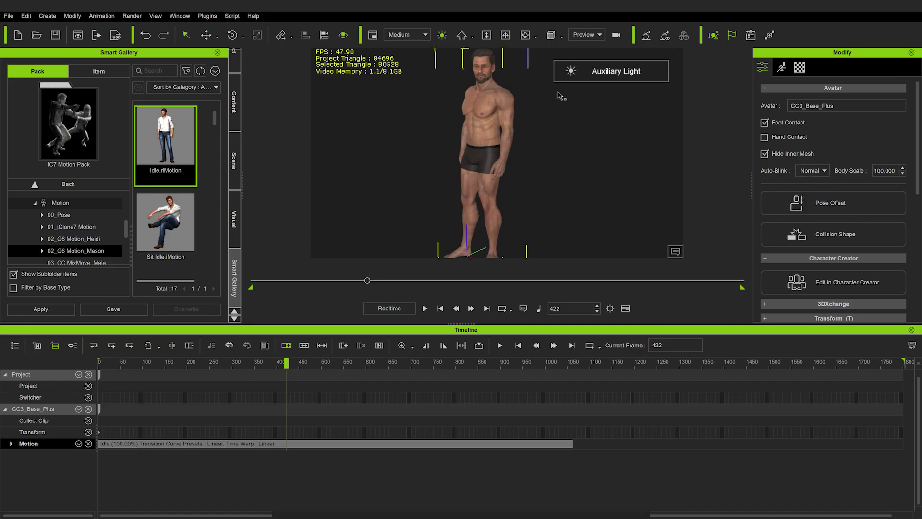
{"action": "key", "text": "j"}
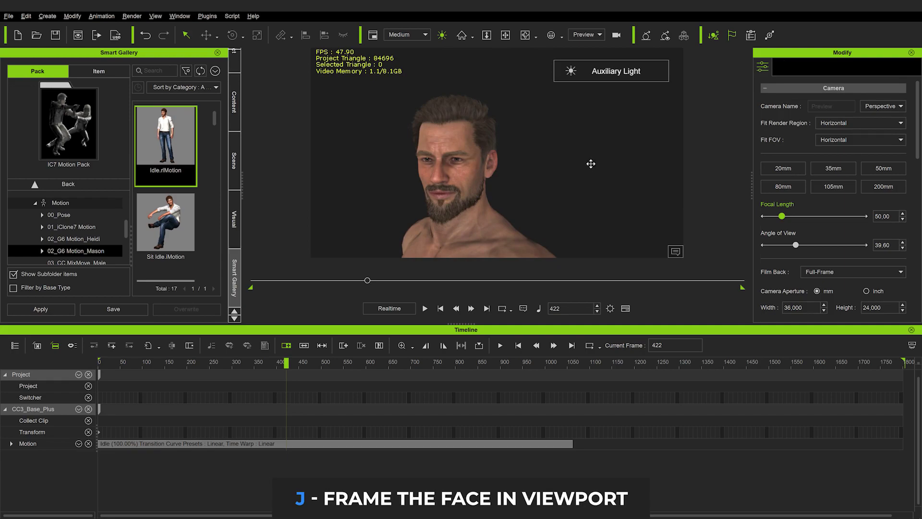
{"action": "middle_click_drag", "start_coordinate": [592, 160], "coordinate": [612, 148]}
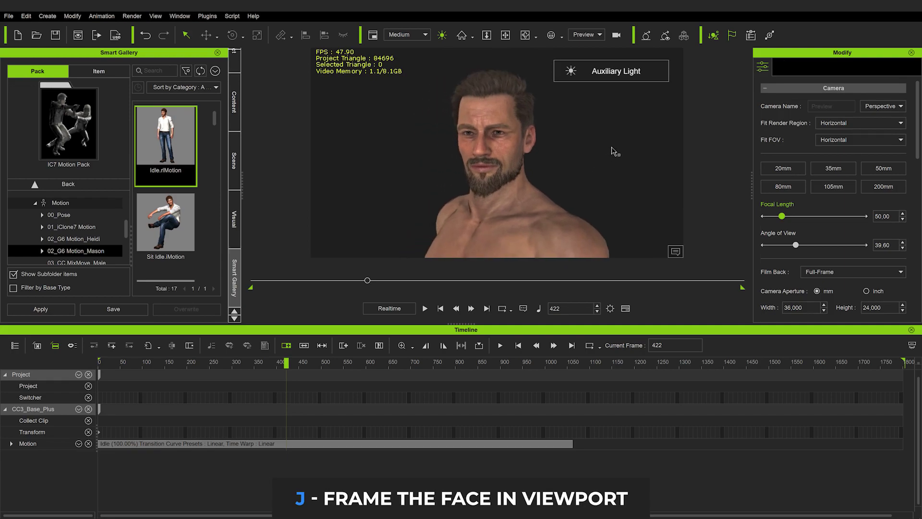
{"action": "key", "text": "space"}
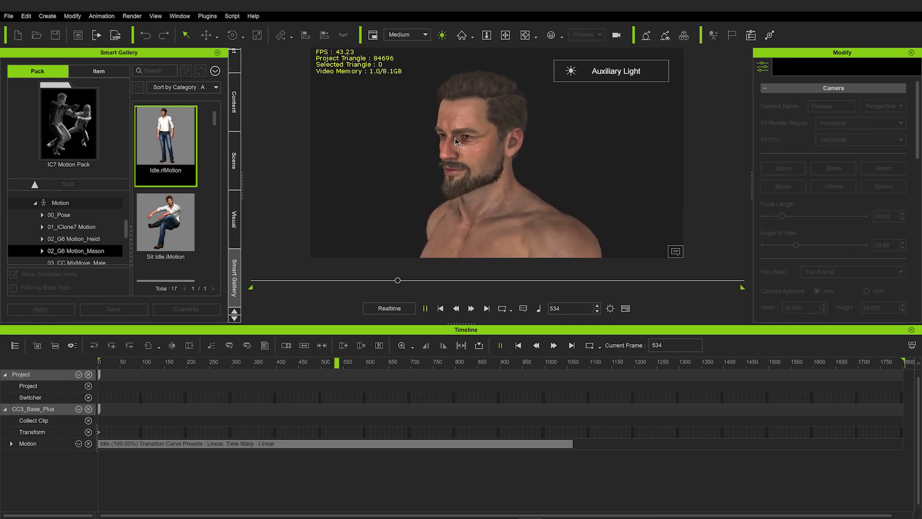
{"action": "middle_click_drag", "start_coordinate": [556, 156], "coordinate": [662, 159]}
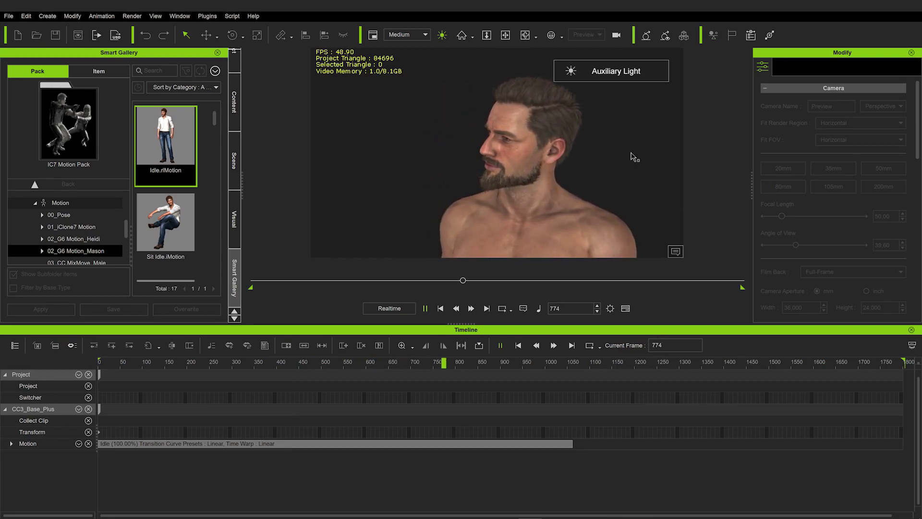
{"action": "middle_click_drag", "start_coordinate": [634, 157], "coordinate": [557, 150]}
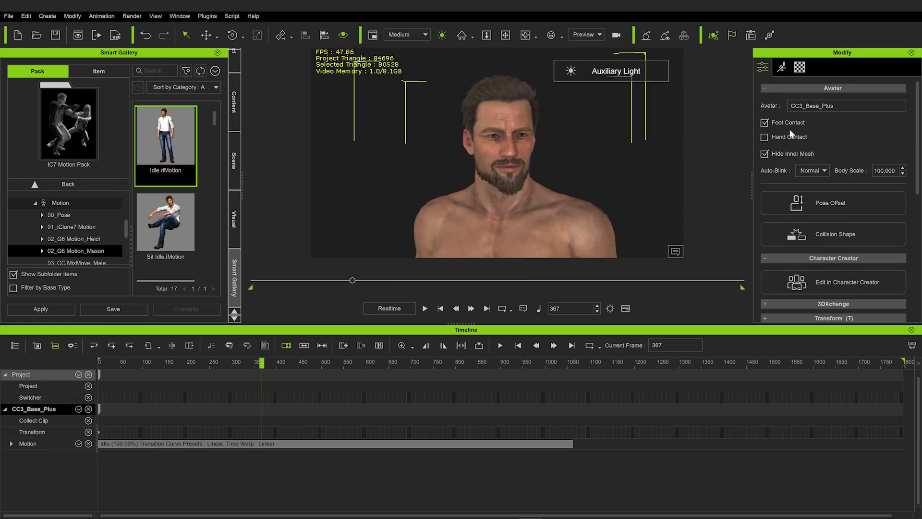
Set the avatar's Auto-Blink to Charming and preview the blinking in playback
{"action": "left_click", "coordinate": [811, 170]}
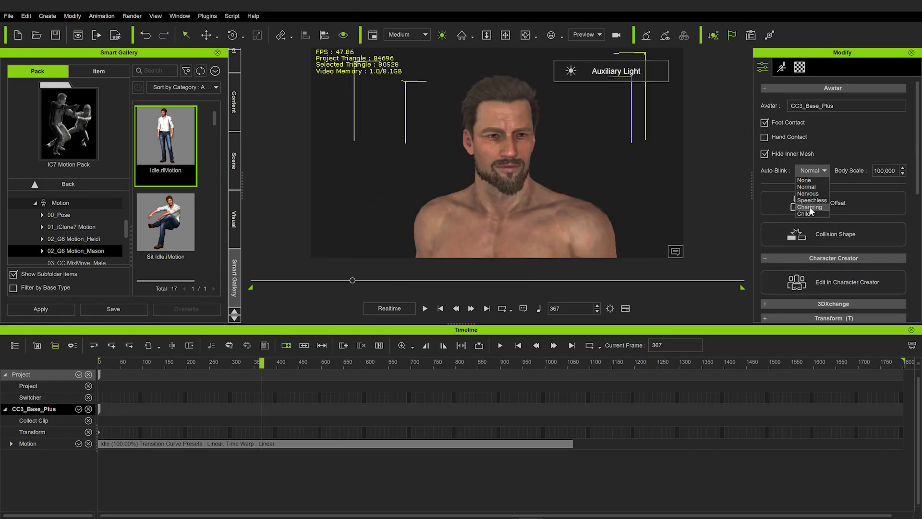
{"action": "left_click", "coordinate": [810, 207]}
{"action": "key", "text": "space"}
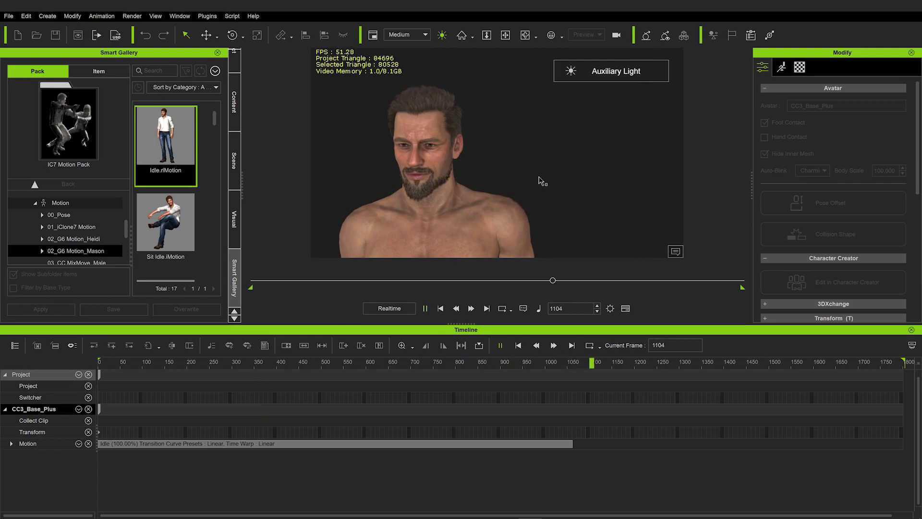
{"action": "key", "text": "space"}
Set Auto-Blink back to Normal and scrub the playhead to frame 654
{"action": "left_click", "coordinate": [811, 170]}
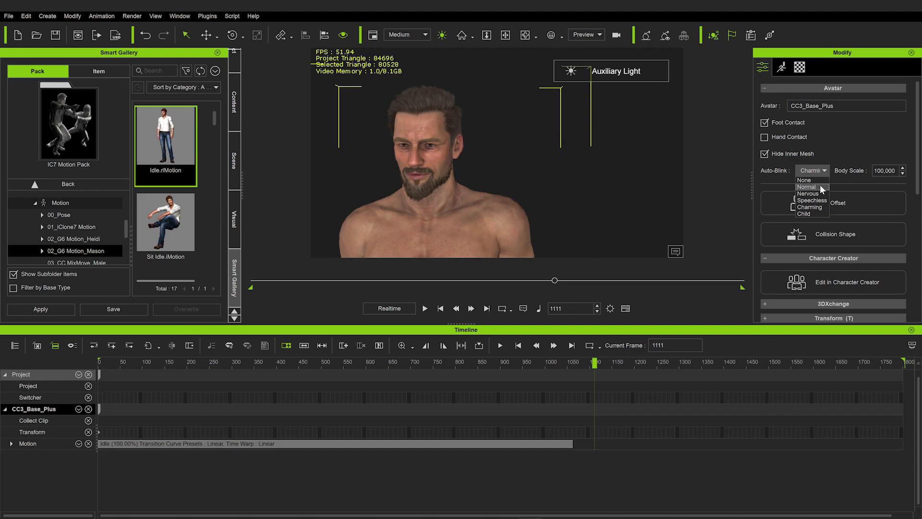
{"action": "left_click", "coordinate": [821, 186]}
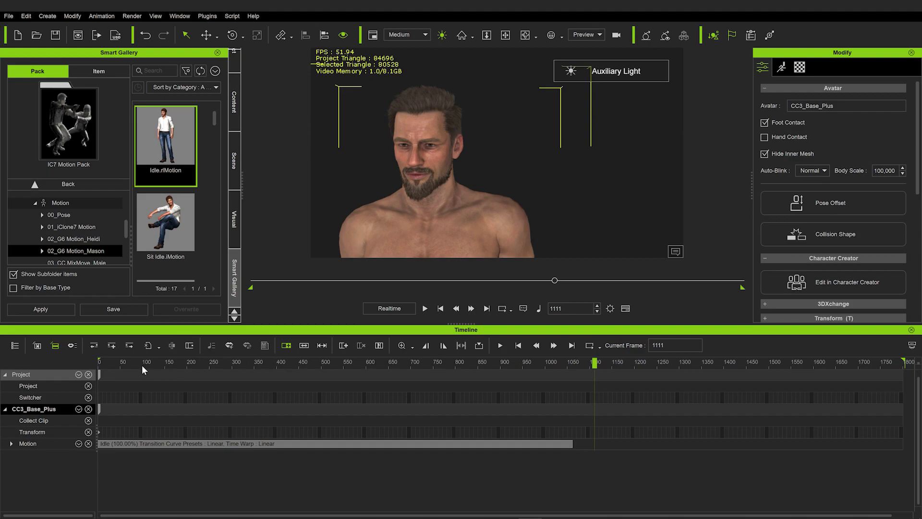
{"action": "left_click_drag", "start_coordinate": [143, 364], "coordinate": [412, 363]}
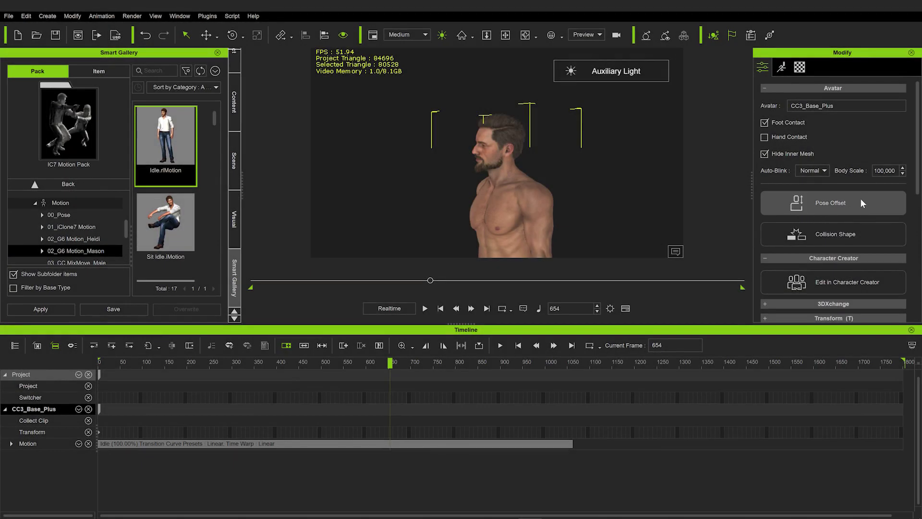
Collapse the avatar's setting sections from 3DXchange through Spring, leaving the Character Creator section expanded
{"action": "scroll", "coordinate": [861, 199], "scroll_direction": "down", "scroll_amount": 3}
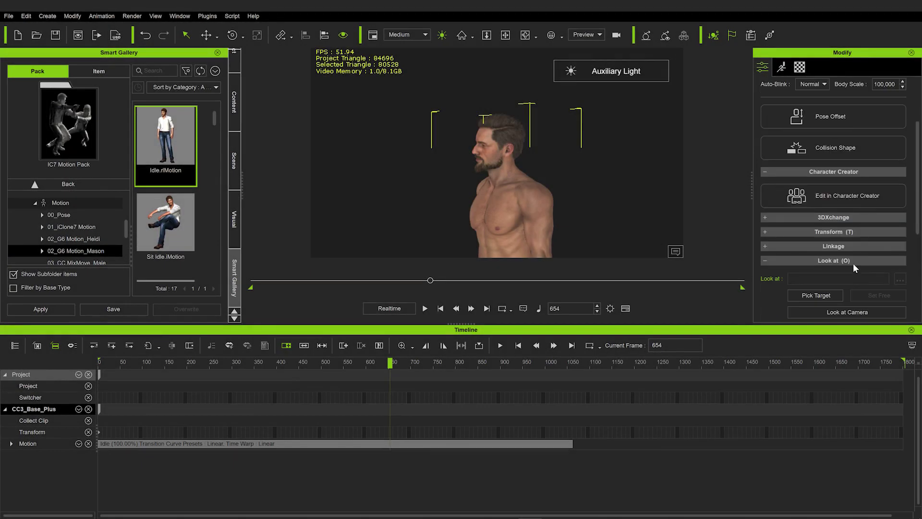
{"action": "scroll", "coordinate": [835, 195], "scroll_direction": "up", "scroll_amount": 3}
{"action": "left_click", "coordinate": [833, 258]}
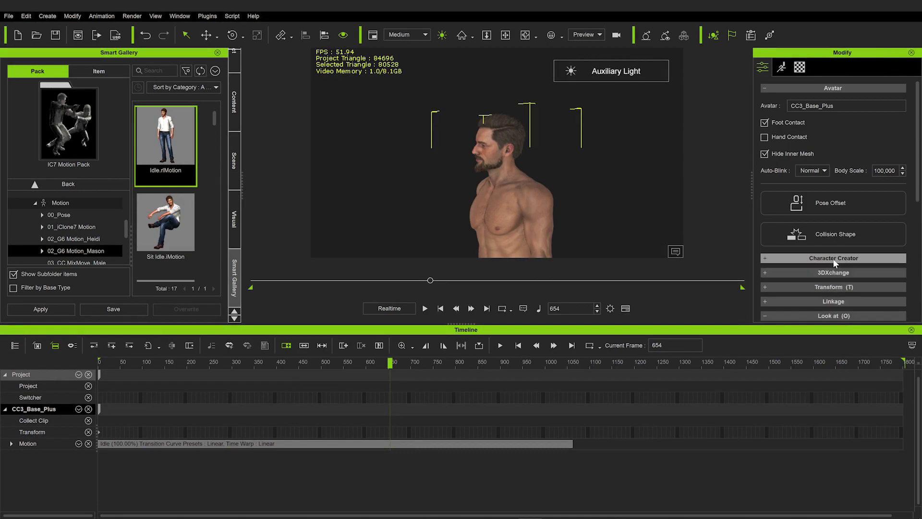
{"action": "left_click", "coordinate": [834, 315]}
{"action": "left_click", "coordinate": [838, 201]}
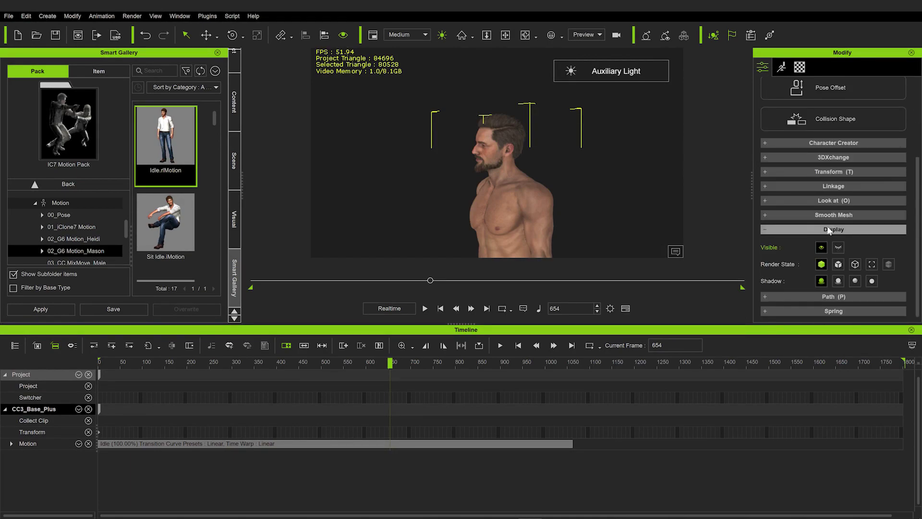
{"action": "scroll", "coordinate": [829, 244], "scroll_direction": "up", "scroll_amount": 2}
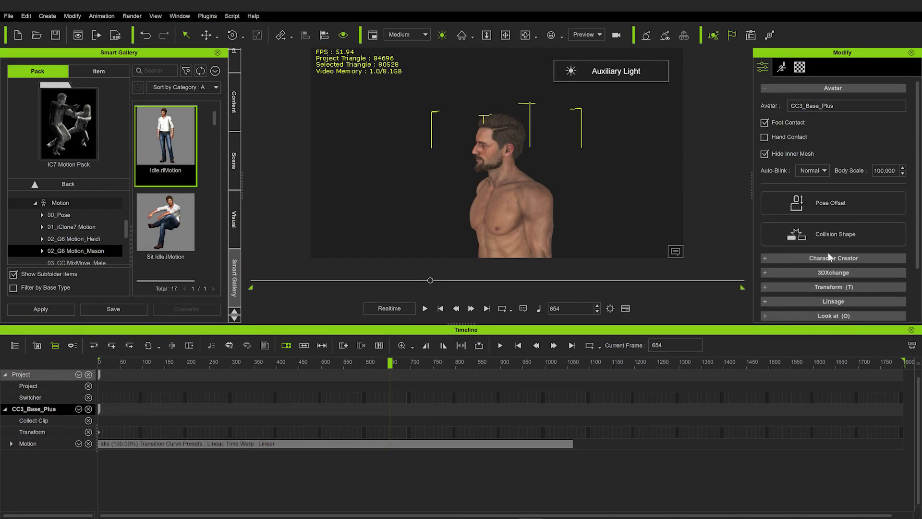
{"action": "left_click", "coordinate": [829, 257]}
{"action": "scroll", "coordinate": [834, 259], "scroll_direction": "down", "scroll_amount": 1}
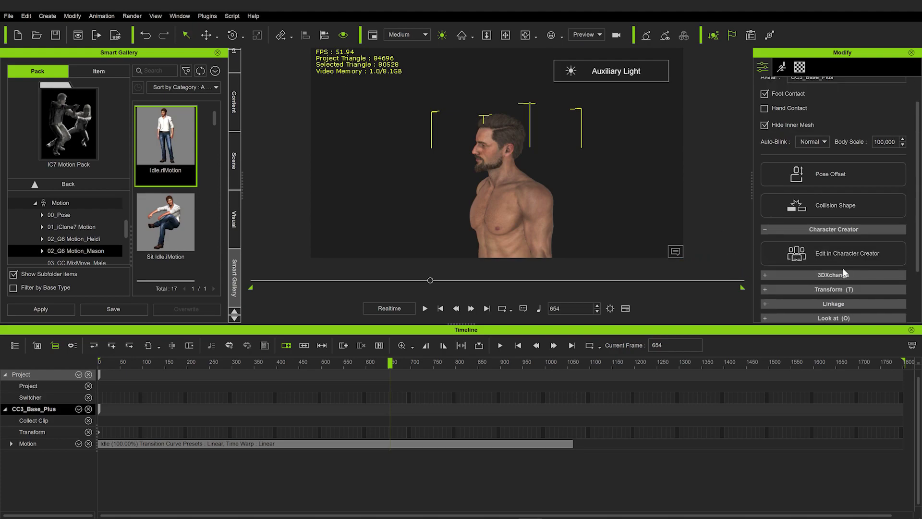
{"action": "scroll", "coordinate": [843, 267], "scroll_direction": "down", "scroll_amount": 2}
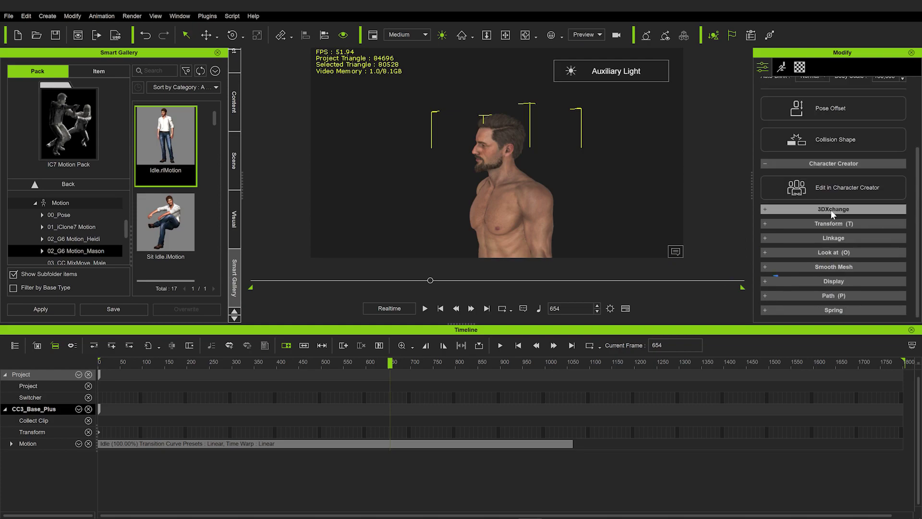
Try the Smooth Mesh option on the avatar, turn it off again and collapse its section
{"action": "left_click", "coordinate": [835, 267]}
{"action": "scroll", "coordinate": [835, 267], "scroll_direction": "down", "scroll_amount": 3}
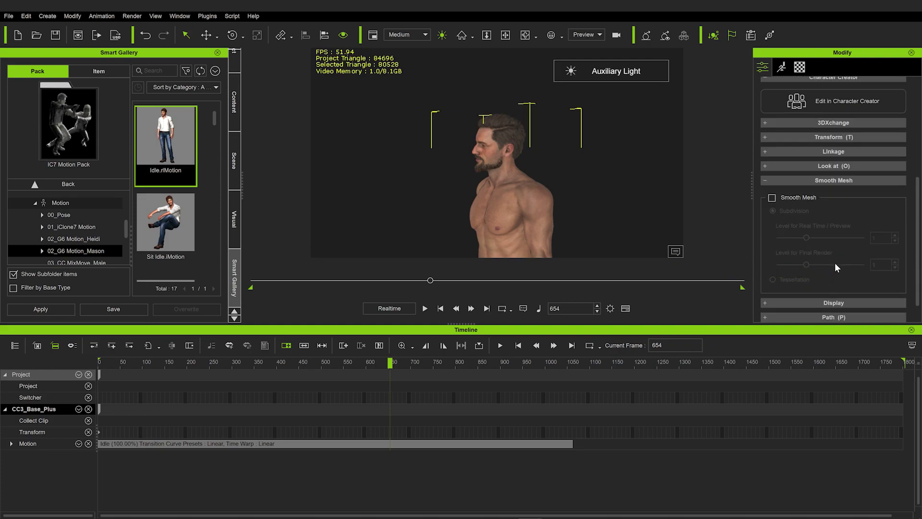
{"action": "left_click", "coordinate": [771, 198]}
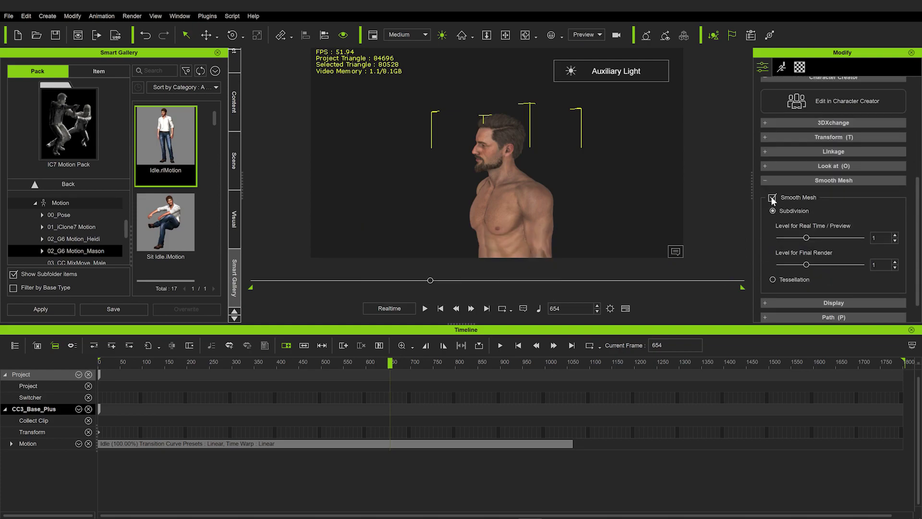
{"action": "left_click", "coordinate": [772, 198]}
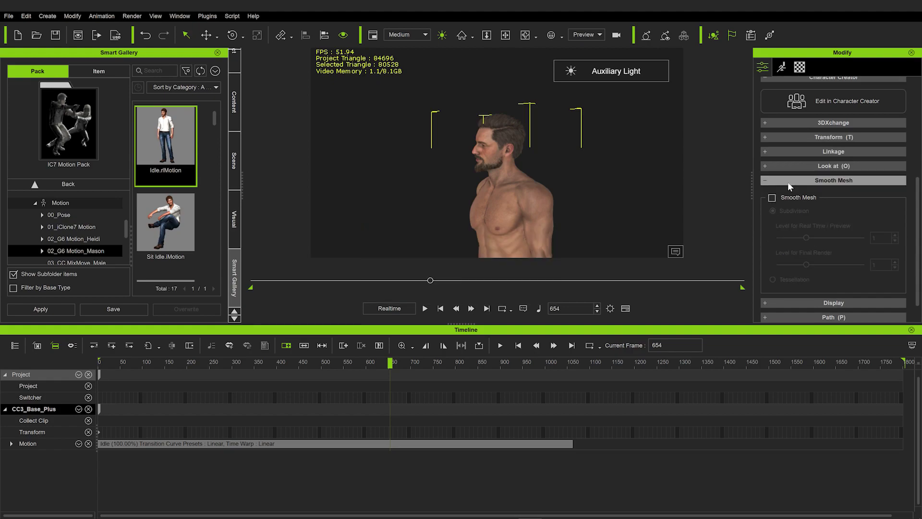
{"action": "left_click", "coordinate": [788, 181]}
Try the avatar's visibility and Render State options in the Display section, restore the original shaded display and collapse the section
{"action": "left_click", "coordinate": [832, 281]}
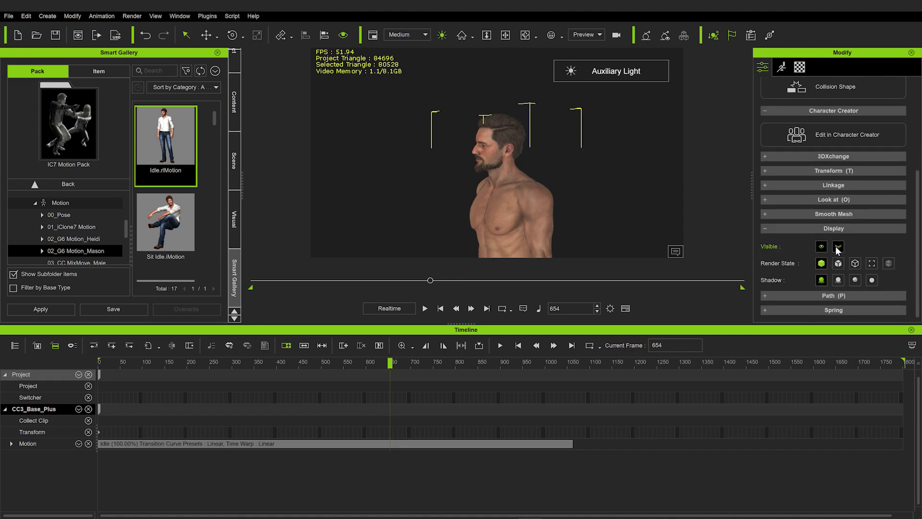
{"action": "left_click", "coordinate": [822, 247]}
{"action": "left_click", "coordinate": [821, 247]}
{"action": "left_click", "coordinate": [839, 264]}
{"action": "left_click", "coordinate": [855, 263]}
{"action": "left_click", "coordinate": [870, 264]}
{"action": "left_click", "coordinate": [823, 263]}
{"action": "left_click", "coordinate": [810, 232]}
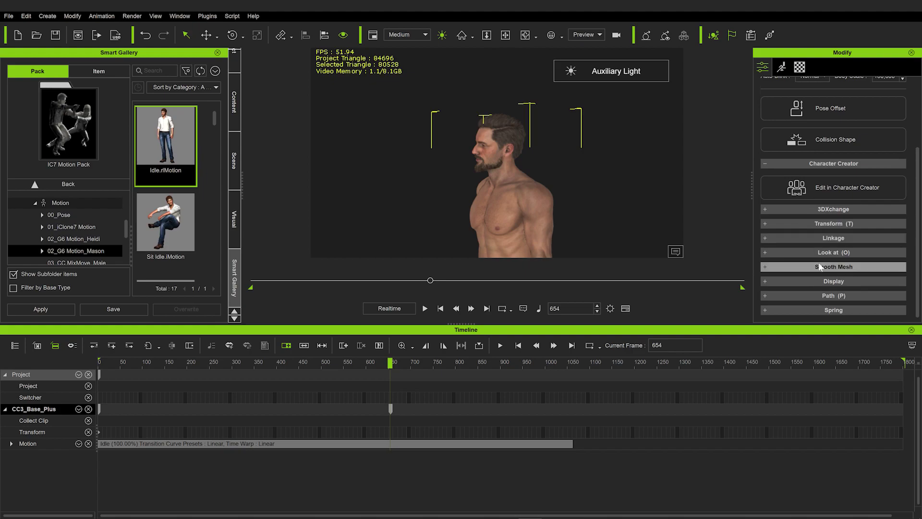
Open Edit Motion Layer from the avatar's animation settings and move its window clear of the viewport
{"action": "scroll", "coordinate": [814, 216], "scroll_direction": "up", "scroll_amount": 3}
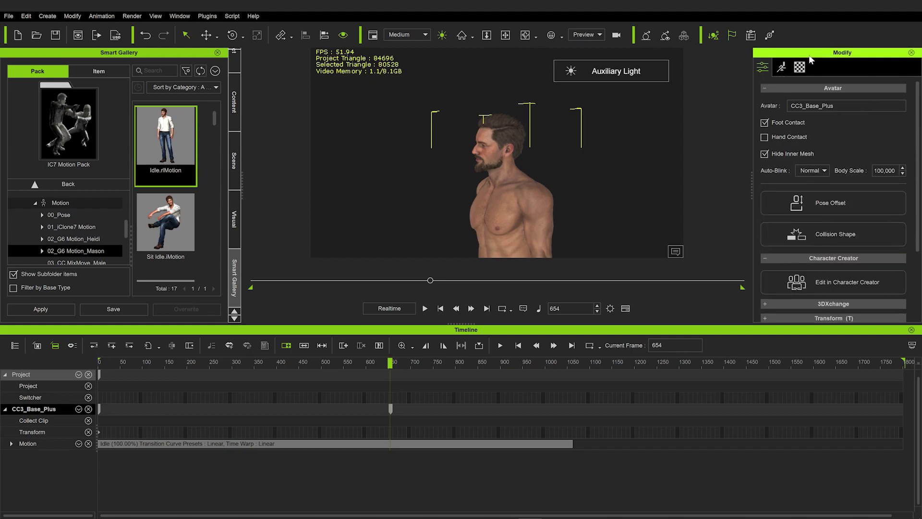
{"action": "left_click", "coordinate": [782, 66]}
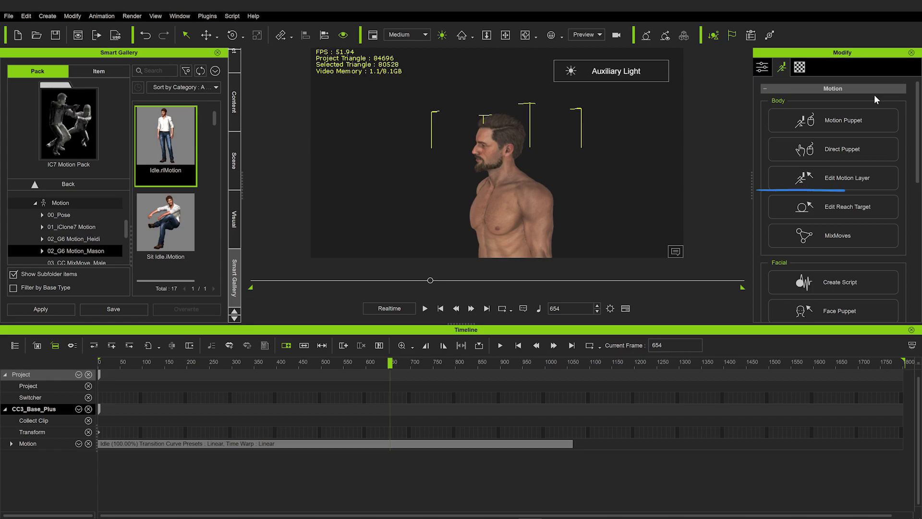
{"action": "left_click", "coordinate": [883, 180]}
{"action": "left_click_drag", "start_coordinate": [395, 129], "coordinate": [136, 42]}
Select the chest, waist, hip and right shoulder controls in turn in IK Mode and examine them on the full figure
{"action": "left_click", "coordinate": [76, 149]}
{"action": "middle_click_drag", "start_coordinate": [433, 152], "coordinate": [467, 83]}
{"action": "scroll", "coordinate": [465, 113], "scroll_direction": "down", "scroll_amount": 4}
{"action": "right_click_drag", "start_coordinate": [461, 144], "coordinate": [591, 118]}
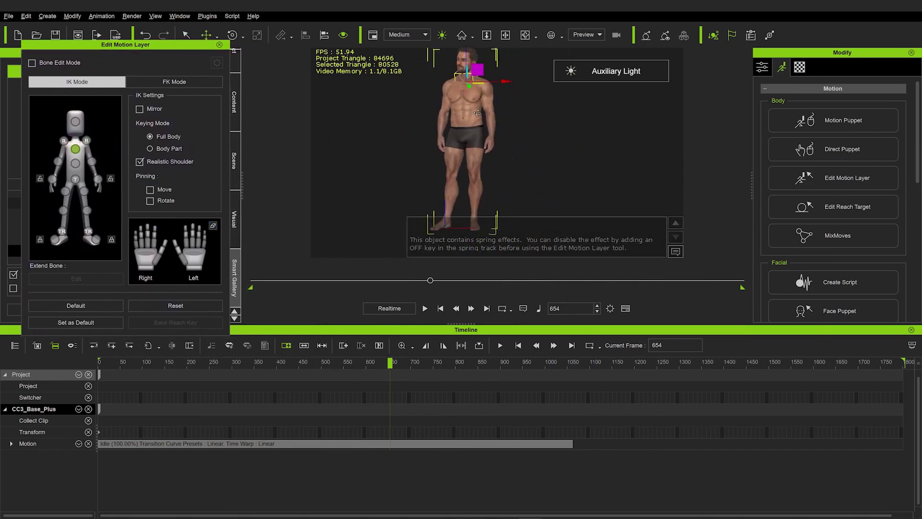
{"action": "right_click_drag", "start_coordinate": [477, 113], "coordinate": [399, 138]}
{"action": "middle_click_drag", "start_coordinate": [399, 138], "coordinate": [426, 133]}
{"action": "left_click", "coordinate": [75, 164]}
{"action": "left_click", "coordinate": [75, 179]}
{"action": "left_click", "coordinate": [64, 141]}
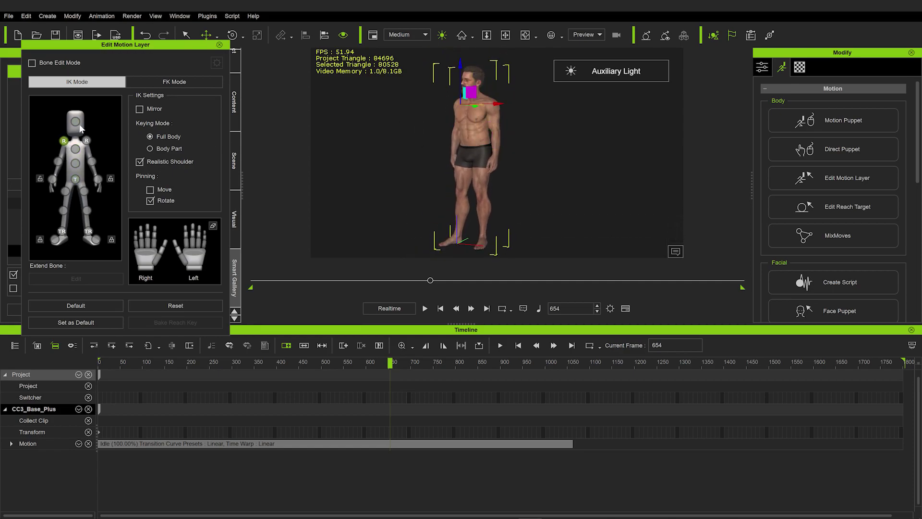
Select the remaining shoulder and arm controls in IK Mode to examine them, and close Edit Motion Layer
{"action": "left_click", "coordinate": [87, 140]}
{"action": "left_click", "coordinate": [92, 162]}
{"action": "left_click", "coordinate": [98, 179]}
{"action": "left_click", "coordinate": [219, 44]}
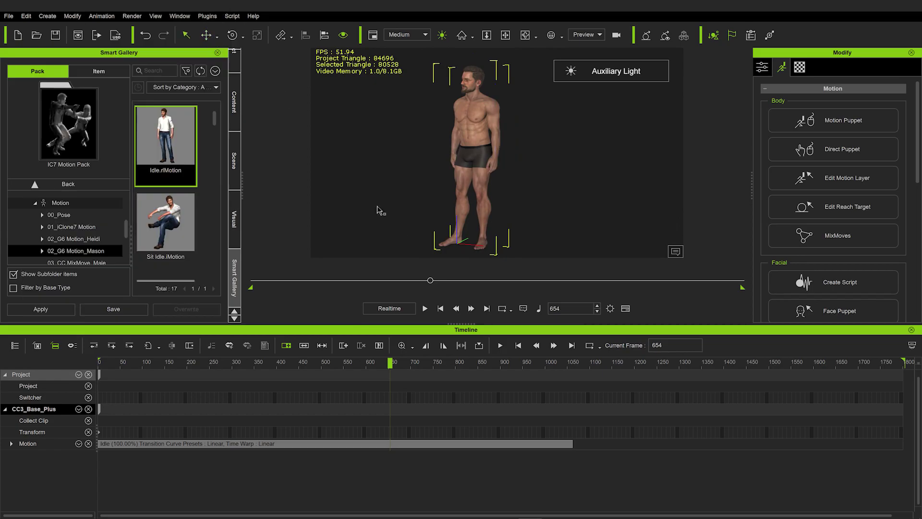
Expand the avatar's Motion track down to its Motion Layer and add a key there at frame 282
{"action": "left_click_drag", "start_coordinate": [191, 363], "coordinate": [226, 364]}
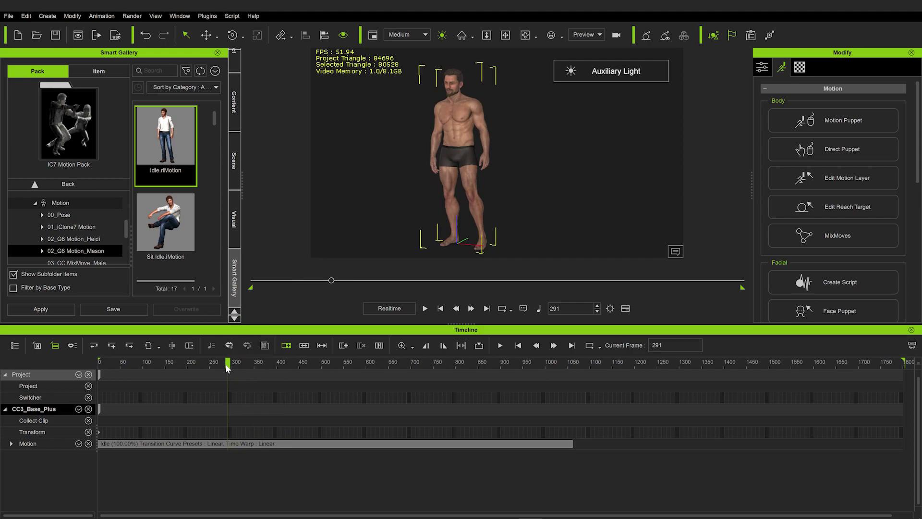
{"action": "left_click_drag", "start_coordinate": [227, 364], "coordinate": [223, 364]}
{"action": "left_click", "coordinate": [11, 443]}
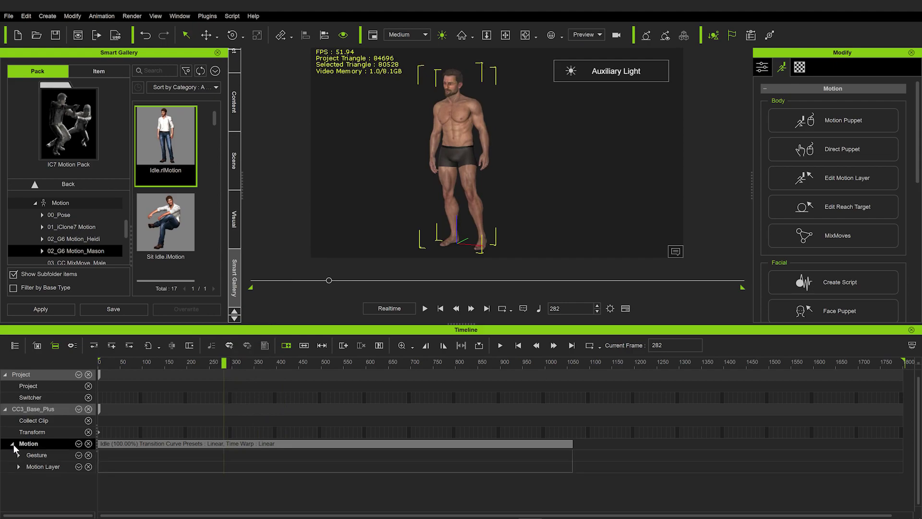
{"action": "left_click", "coordinate": [18, 466]}
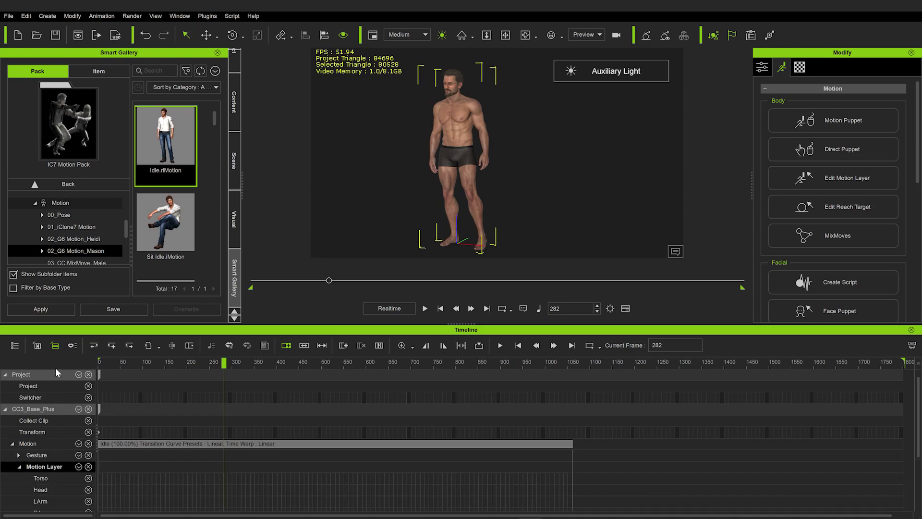
{"action": "left_click", "coordinate": [112, 346]}
Reopen Edit Motion Layer at frame 393 and rotate the chest control to turn the upper body toward the camera
{"action": "left_click_drag", "start_coordinate": [225, 364], "coordinate": [279, 364]}
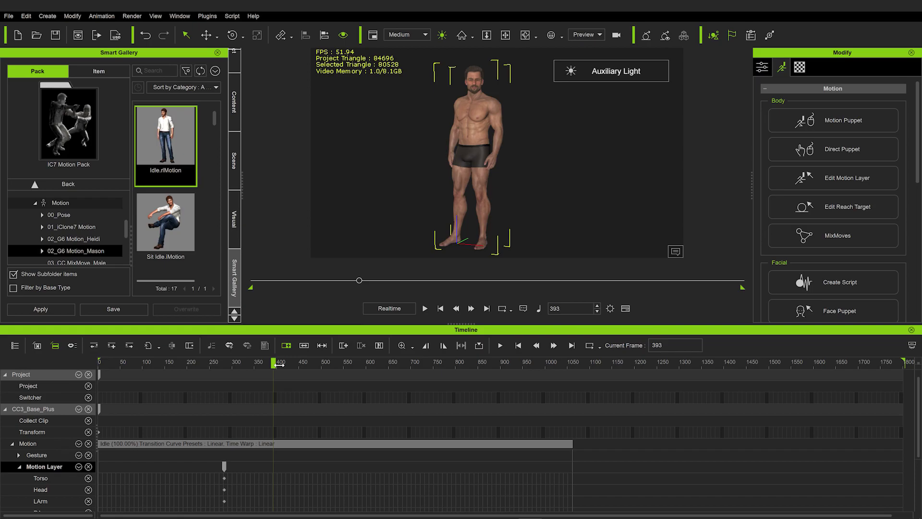
{"action": "left_click", "coordinate": [828, 170]}
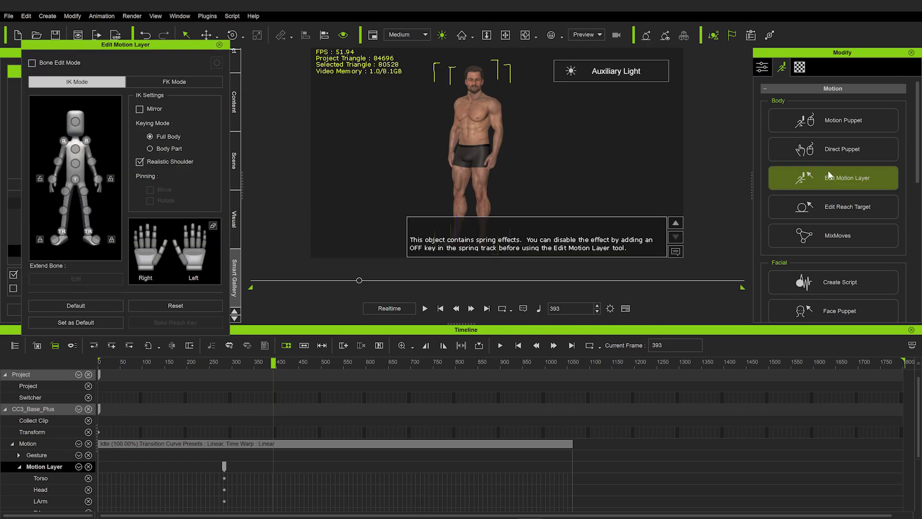
{"action": "mouse_move", "coordinate": [482, 135]}
{"action": "middle_mouse_down"}
{"action": "mouse_move", "coordinate": [397, 136]}
{"action": "mouse_move", "coordinate": [424, 158]}
{"action": "mouse_move", "coordinate": [446, 161]}
{"action": "middle_mouse_up"}
{"action": "scroll", "coordinate": [425, 157], "scroll_direction": "up", "scroll_amount": 2}
{"action": "scroll", "coordinate": [424, 157], "scroll_direction": "up", "scroll_amount": 1}
{"action": "left_click", "coordinate": [75, 149]}
{"action": "left_click", "coordinate": [75, 151]}
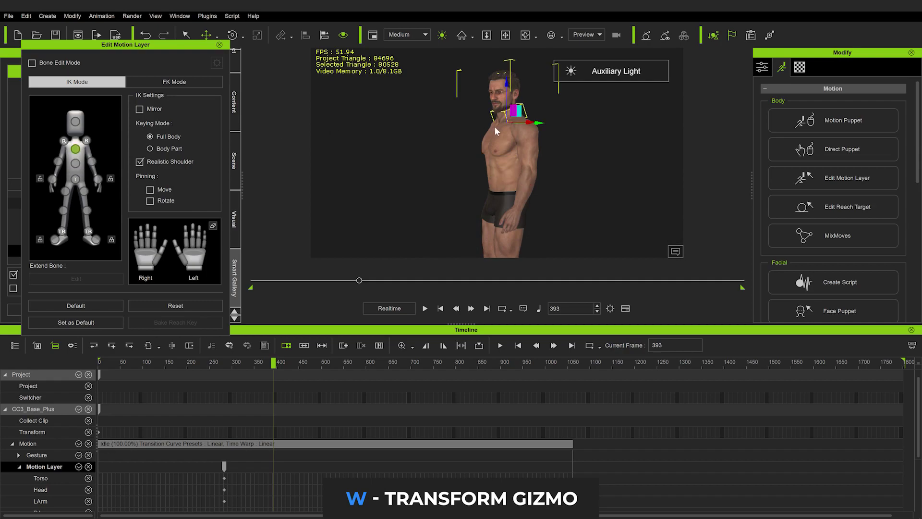
{"action": "key", "text": "w"}
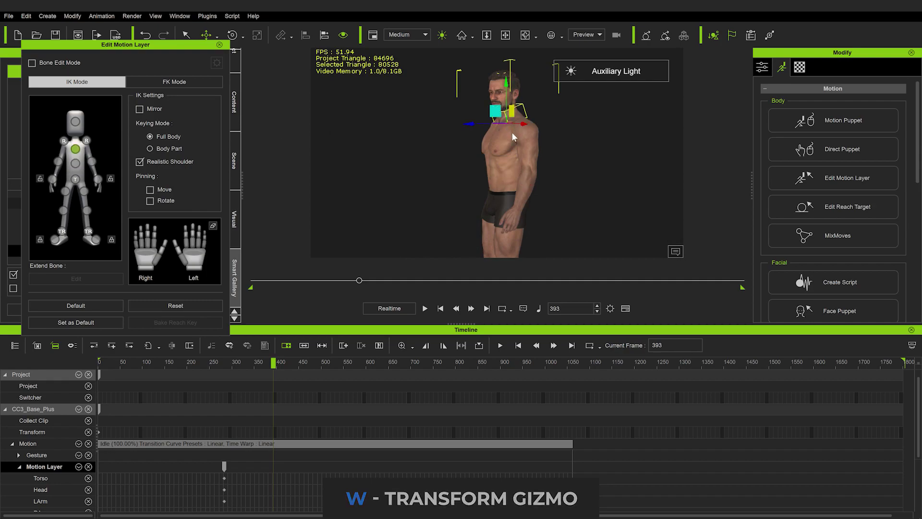
{"action": "key", "text": "e"}
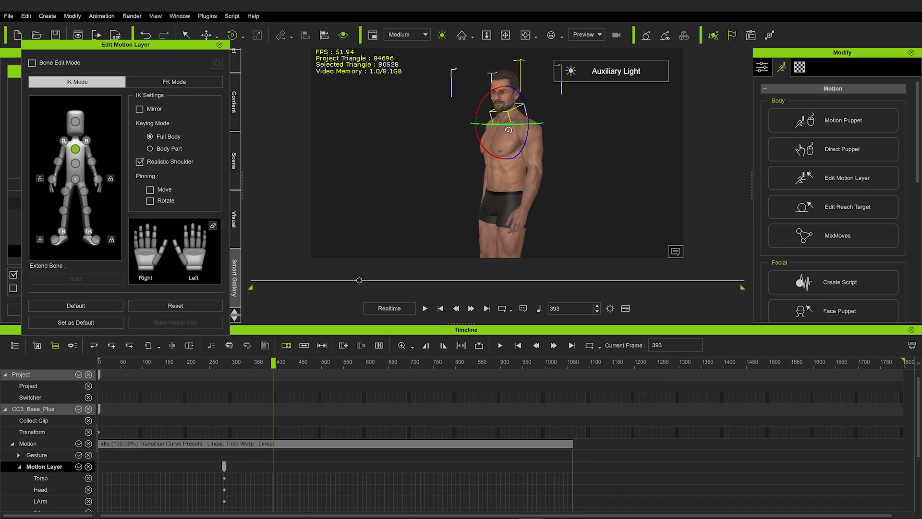
{"action": "left_click_drag", "start_coordinate": [507, 129], "coordinate": [519, 132]}
Try rotating the head control at frame 393 and scrub the timeline to review the turn between the keys
{"action": "left_click", "coordinate": [82, 125]}
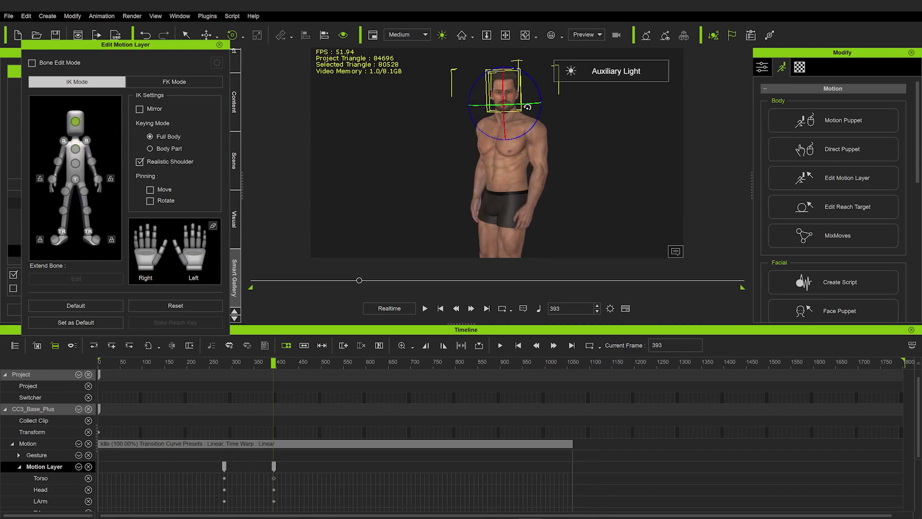
{"action": "right_click_drag", "start_coordinate": [535, 110], "coordinate": [482, 94]}
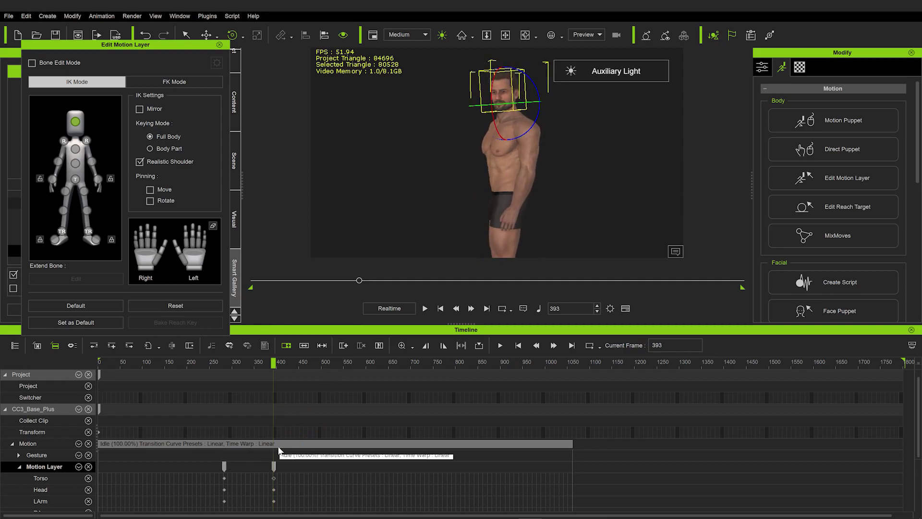
{"action": "left_click_drag", "start_coordinate": [275, 364], "coordinate": [364, 366]}
{"action": "left_click", "coordinate": [219, 366]}
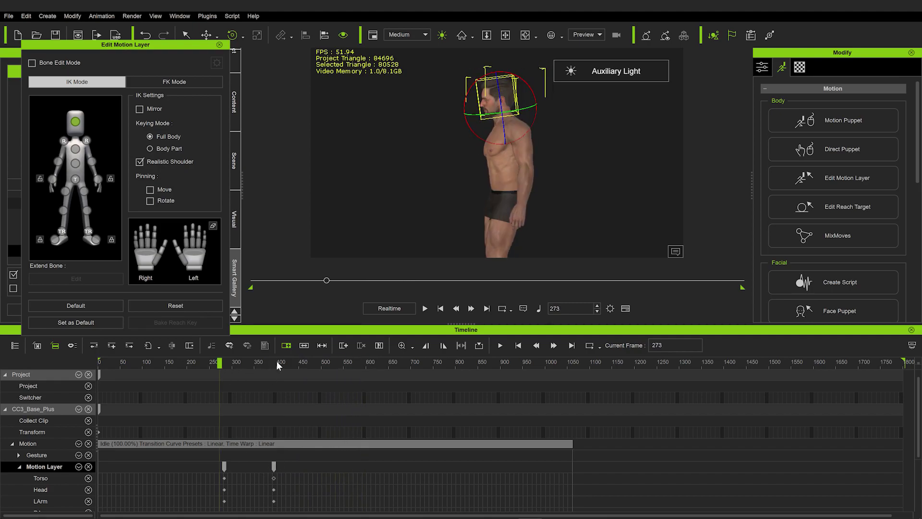
Try deleting the Motion Layer key at frame 393 and undo the deletion
{"action": "left_click", "coordinate": [279, 364]}
{"action": "left_click", "coordinate": [274, 466]}
{"action": "key", "text": "Delete"}
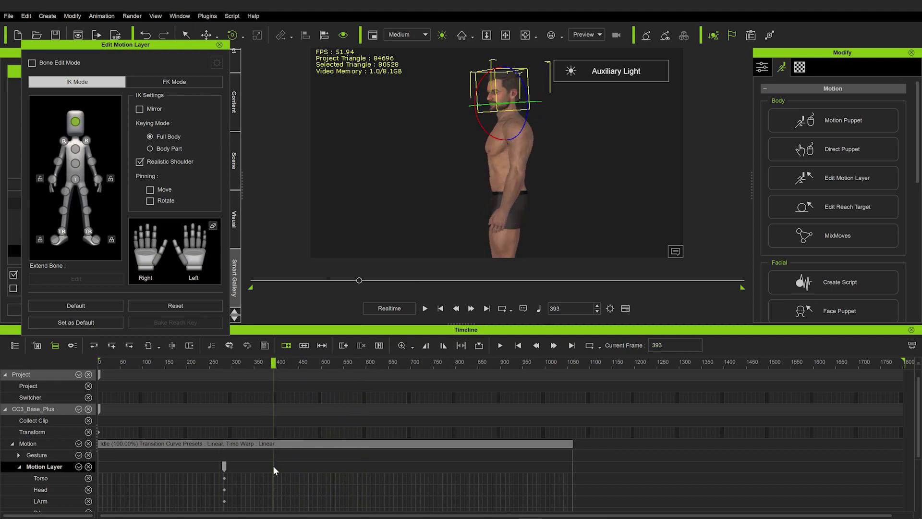
{"action": "key", "text": "ctrl+z"}
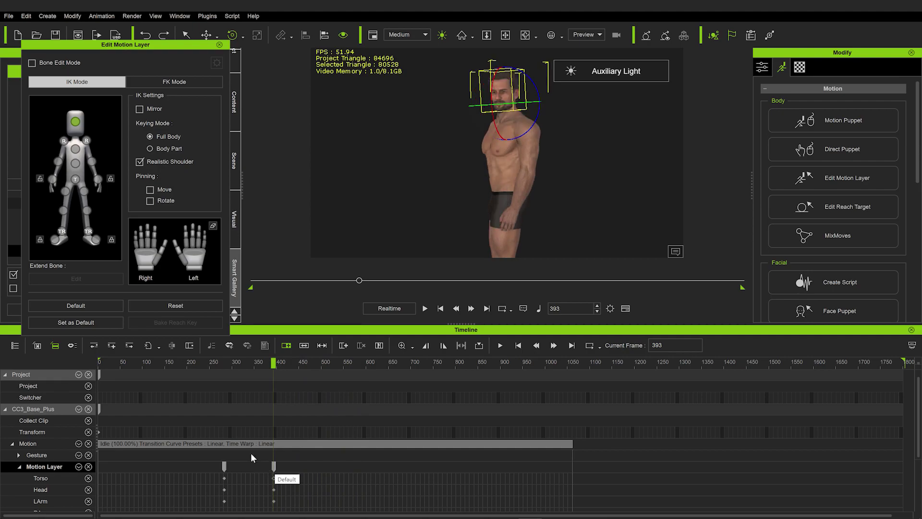
Move the second Motion Layer key earlier to about frame 373 and select the avatar's head control
{"action": "scroll", "coordinate": [13, 438], "scroll_direction": "down", "scroll_amount": 3}
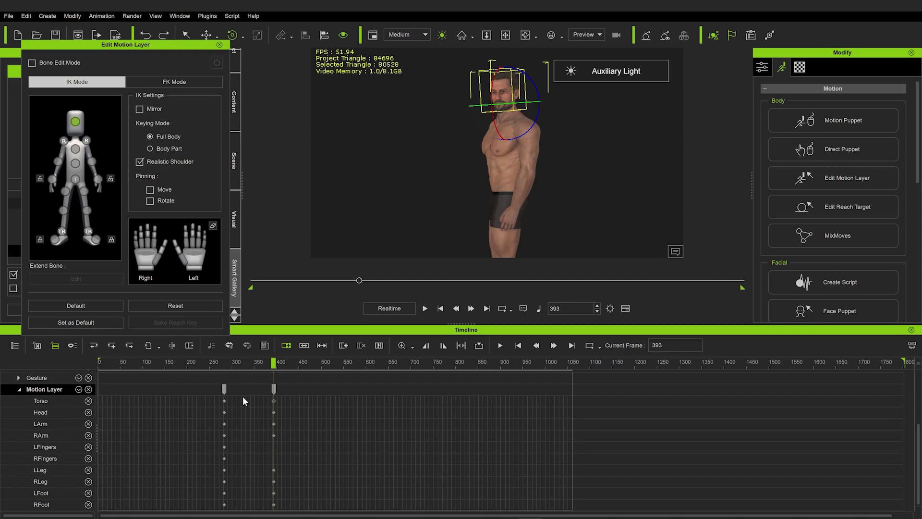
{"action": "mouse_move", "coordinate": [277, 365]}
{"action": "left_mouse_down"}
{"action": "mouse_move", "coordinate": [292, 365]}
{"action": "mouse_move", "coordinate": [269, 365]}
{"action": "mouse_move", "coordinate": [274, 389]}
{"action": "mouse_move", "coordinate": [266, 389]}
{"action": "mouse_move", "coordinate": [263, 362]}
{"action": "left_mouse_up"}
{"action": "left_click", "coordinate": [496, 143]}
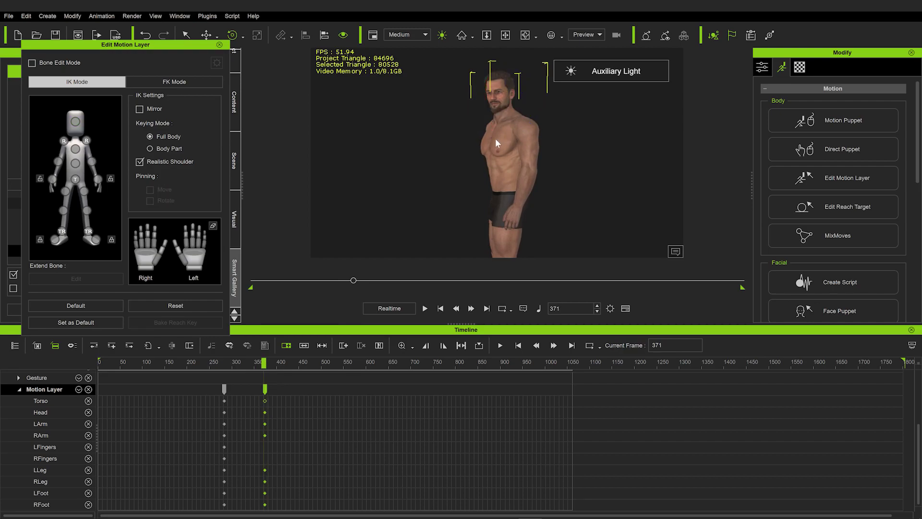
{"action": "left_click", "coordinate": [501, 97]}
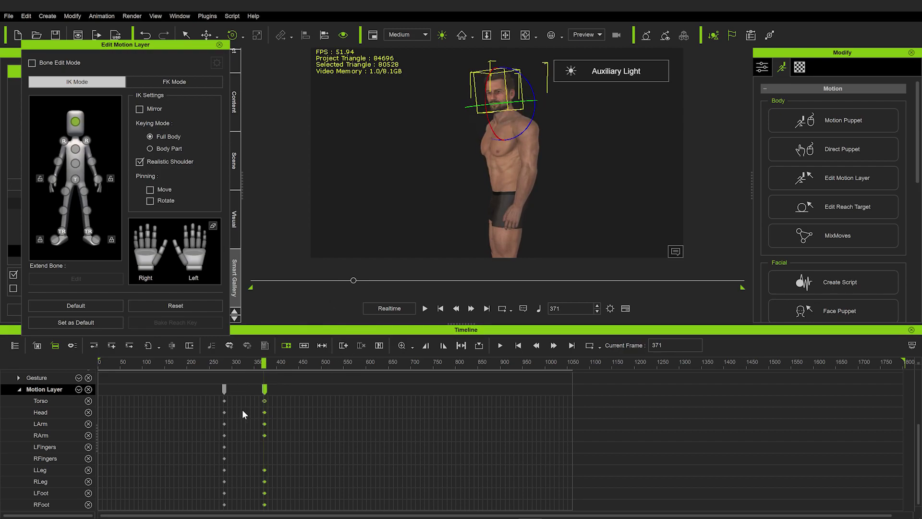
{"action": "key", "text": "z"}
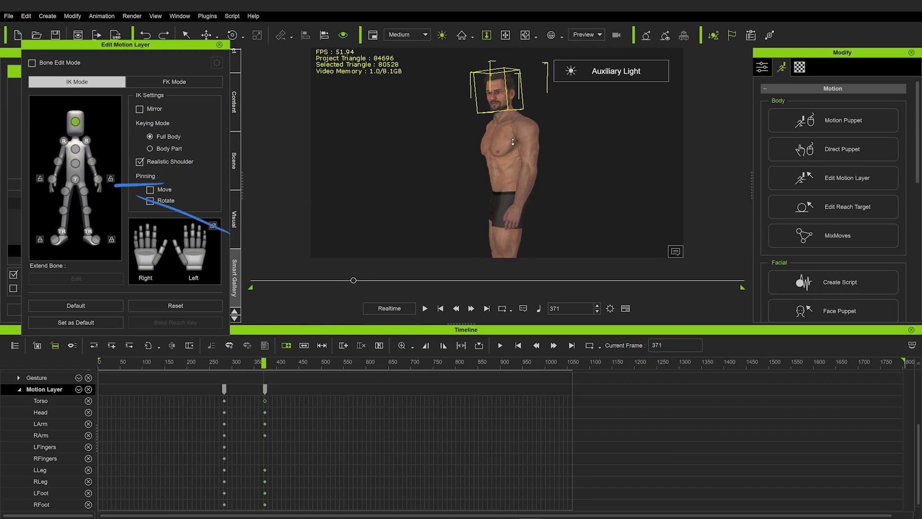
Try rotating the chest and waist controls at frame 439 and undo the trial changes
{"action": "left_click", "coordinate": [75, 150]}
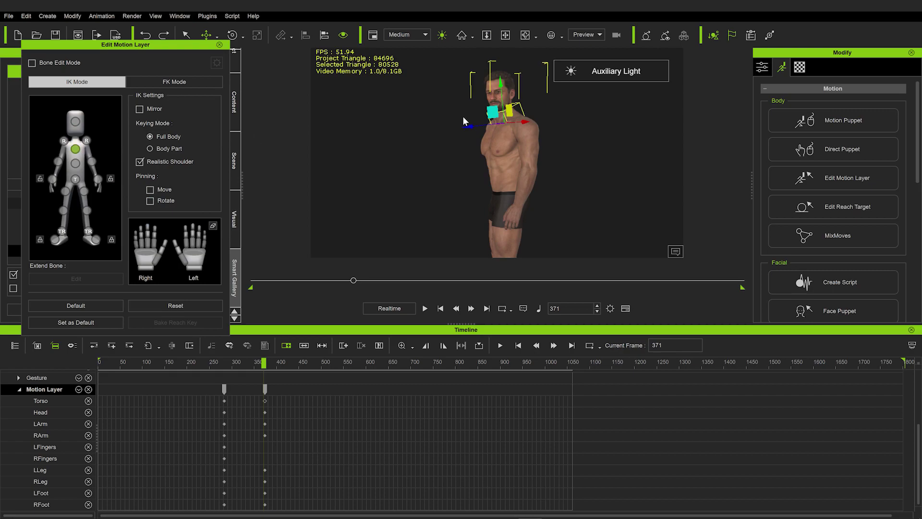
{"action": "key", "text": "e"}
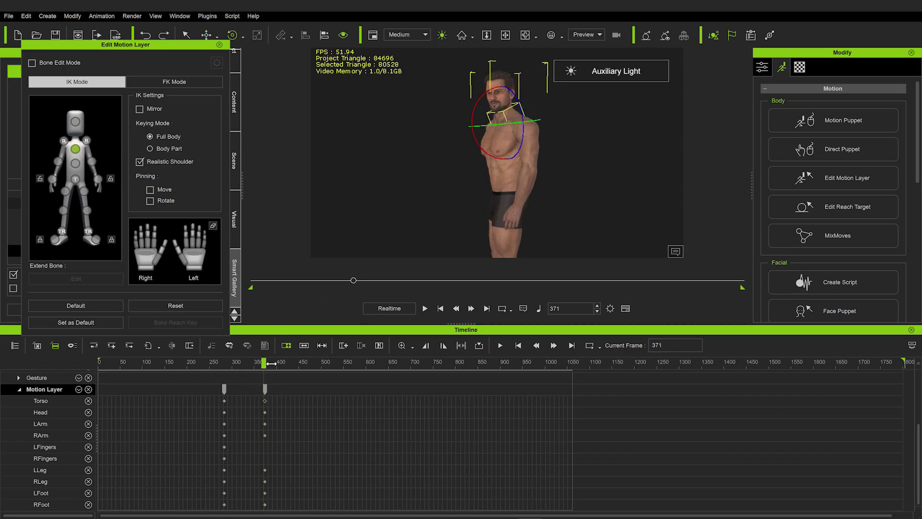
{"action": "left_click_drag", "start_coordinate": [271, 365], "coordinate": [294, 365]}
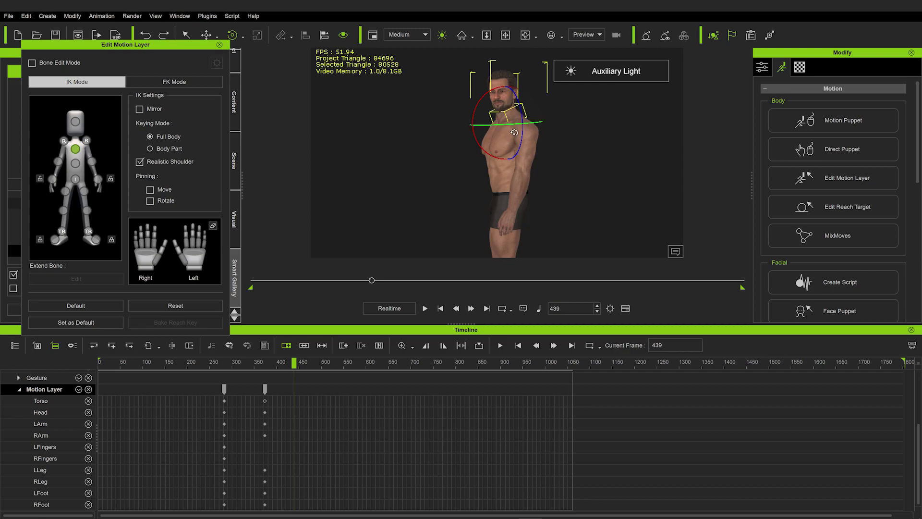
{"action": "left_click_drag", "start_coordinate": [515, 129], "coordinate": [501, 156]}
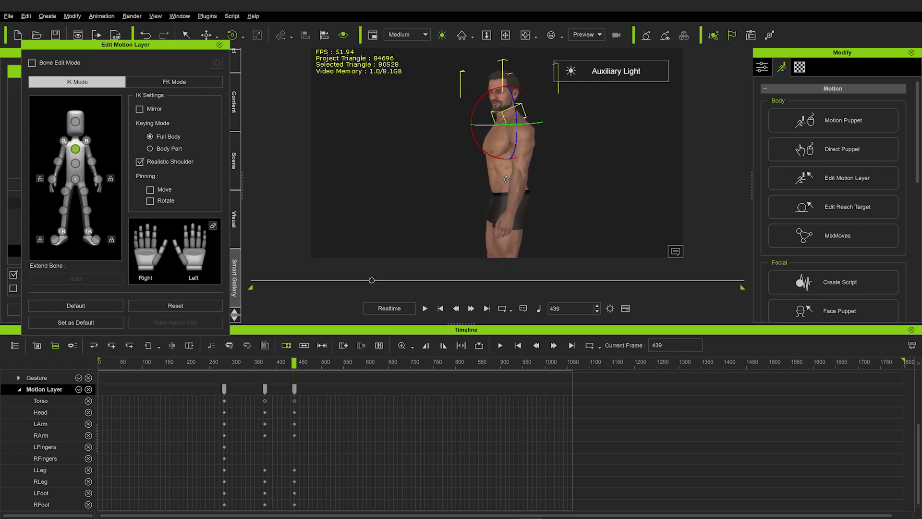
{"action": "key", "text": "ctrl+z"}
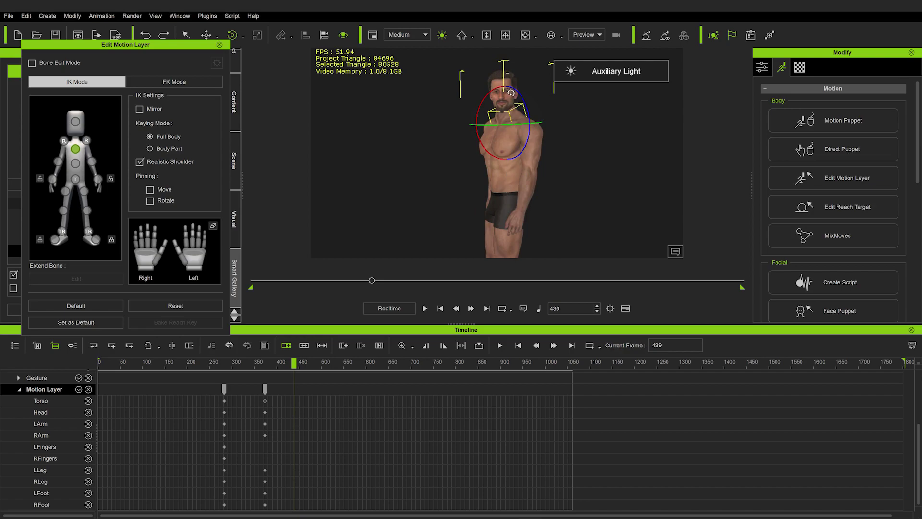
{"action": "left_click", "coordinate": [77, 164]}
{"action": "left_click_drag", "start_coordinate": [514, 192], "coordinate": [510, 193]}
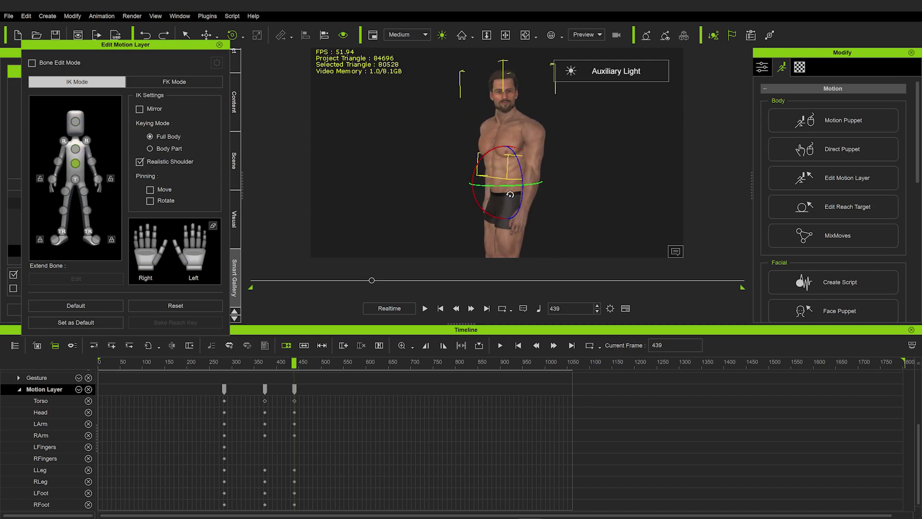
Copy the Motion Layer key at frame 373 and paste it at about frame 490 to hold the turned pose
{"action": "left_click", "coordinate": [265, 389]}
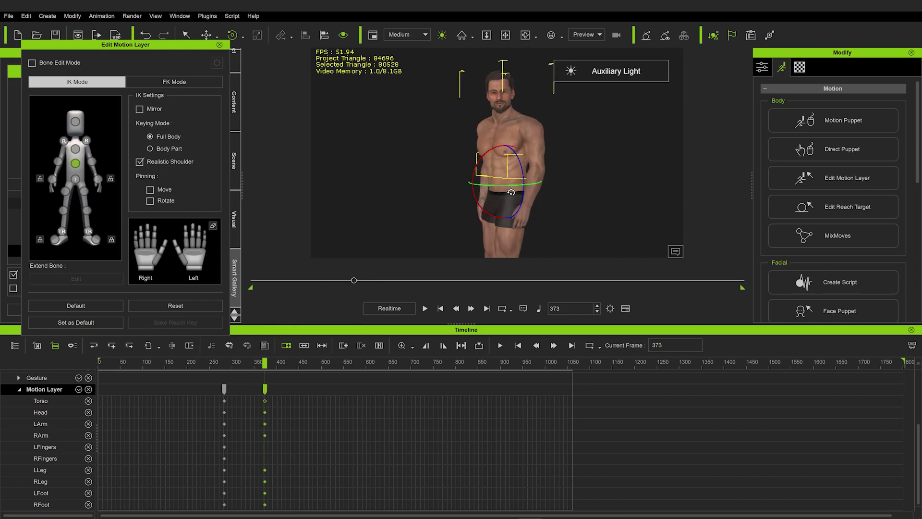
{"action": "left_click_drag", "start_coordinate": [265, 363], "coordinate": [388, 361]}
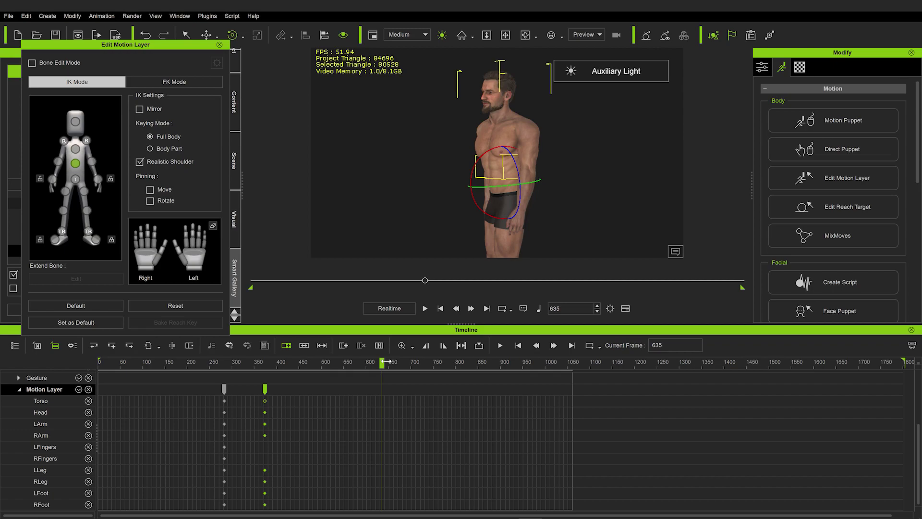
{"action": "left_click_drag", "start_coordinate": [386, 362], "coordinate": [331, 362]}
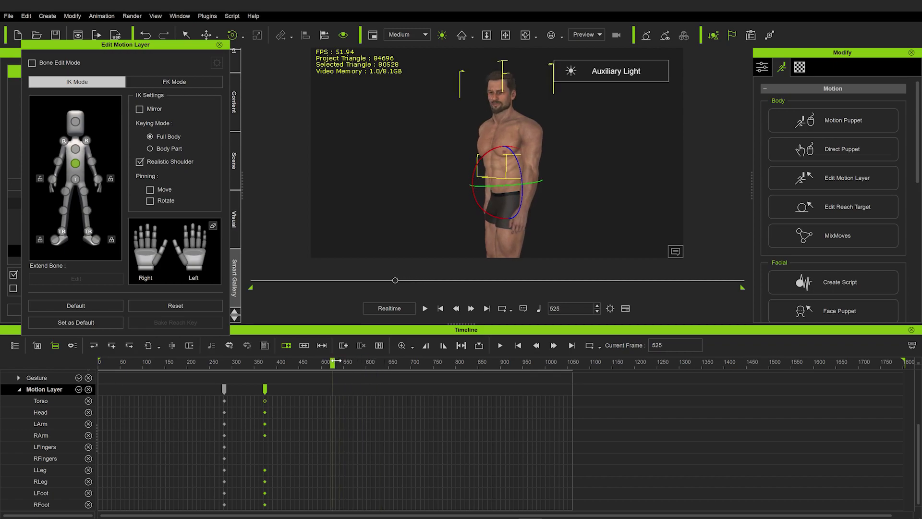
{"action": "left_click", "coordinate": [265, 389]}
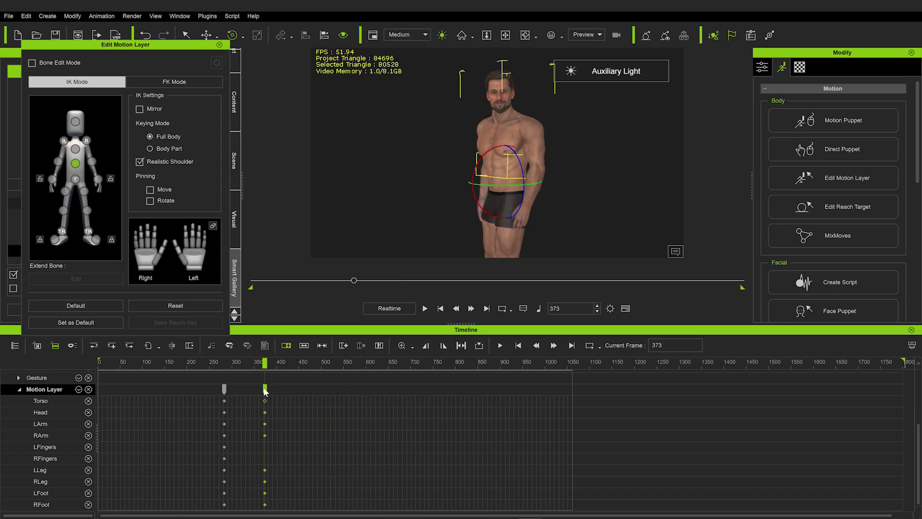
{"action": "left_click_drag", "start_coordinate": [269, 364], "coordinate": [313, 369]}
{"action": "key", "text": "ctrl+v"}
{"action": "left_click_drag", "start_coordinate": [312, 389], "coordinate": [317, 389]}
Copy the Motion Layer key at frame 282, paste it at frame 568 and play the resulting animation
{"action": "left_click", "coordinate": [225, 389]}
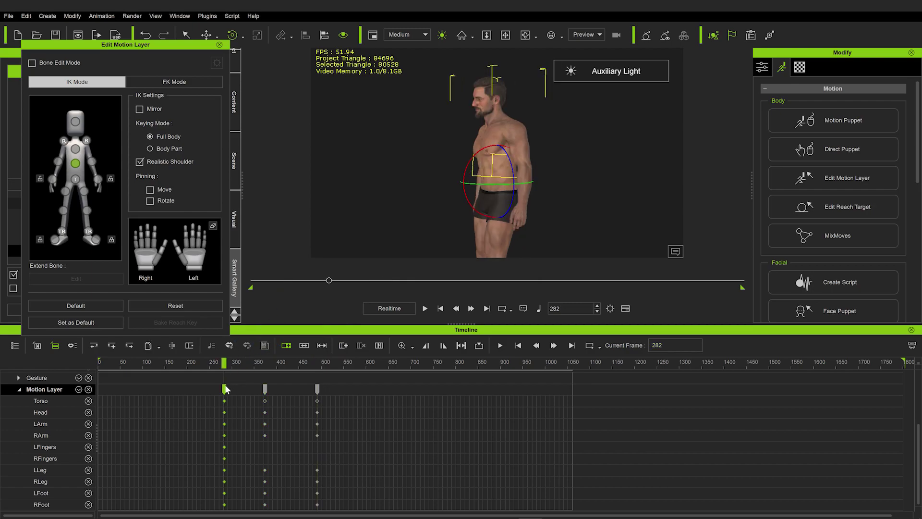
{"action": "right_click", "coordinate": [226, 389]}
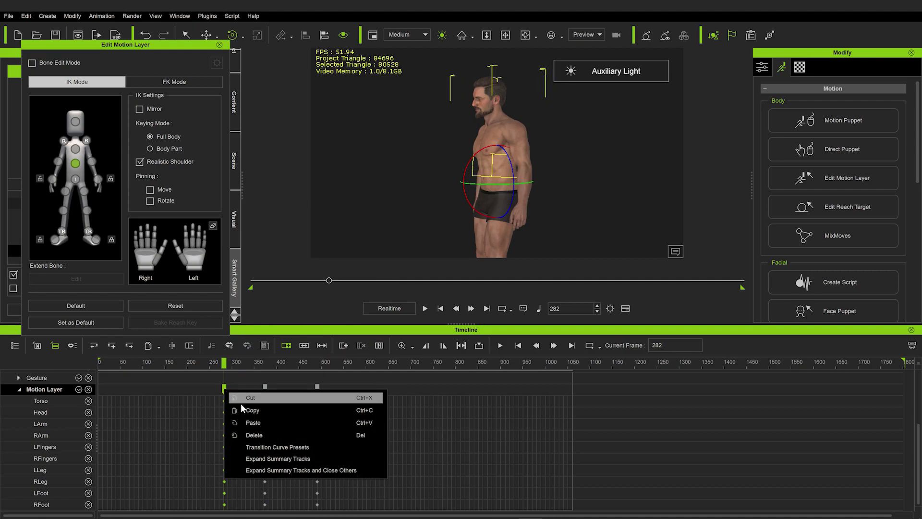
{"action": "left_click_drag", "start_coordinate": [226, 363], "coordinate": [351, 364]}
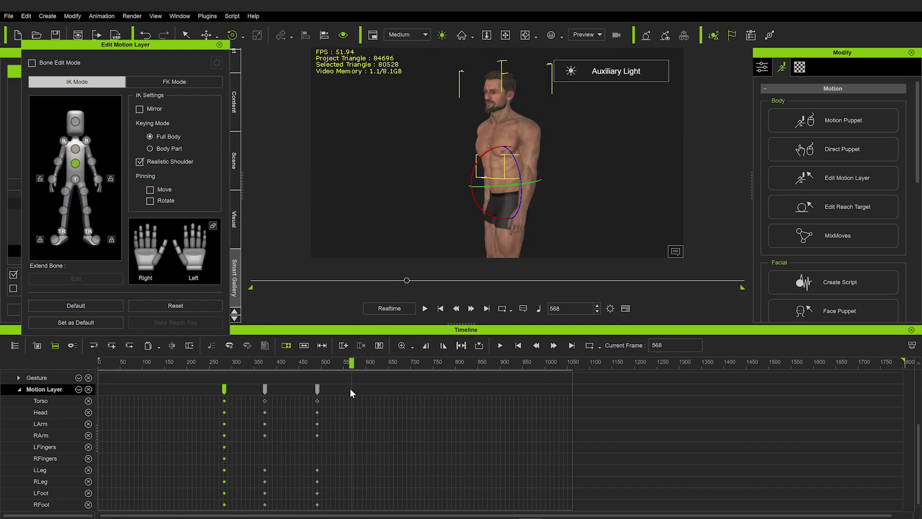
{"action": "key", "text": "ctrl+v"}
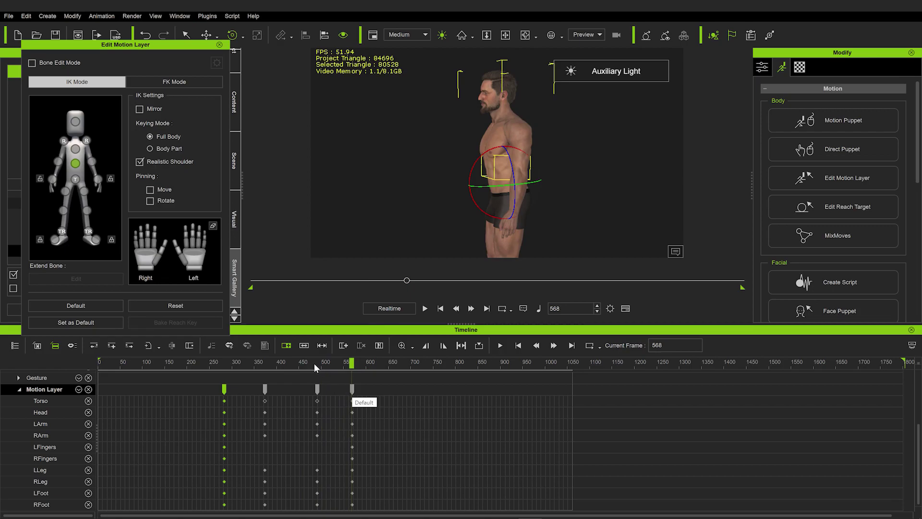
{"action": "left_click_drag", "start_coordinate": [314, 364], "coordinate": [403, 363]}
{"action": "key", "text": "space"}
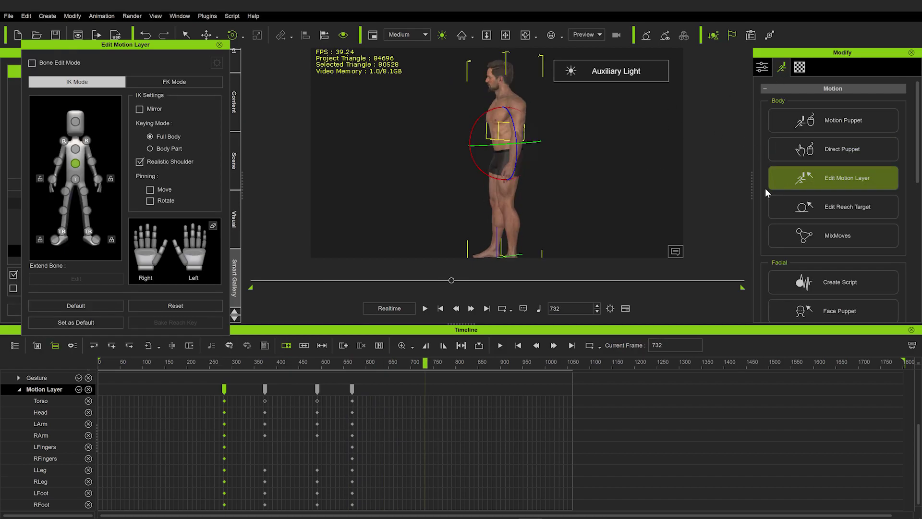
Shift the avatar's upper chest control slightly backward at frame 794 with Edit Motion Layer to add a pose key
{"action": "left_click", "coordinate": [797, 180]}
{"action": "left_click", "coordinate": [798, 180]}
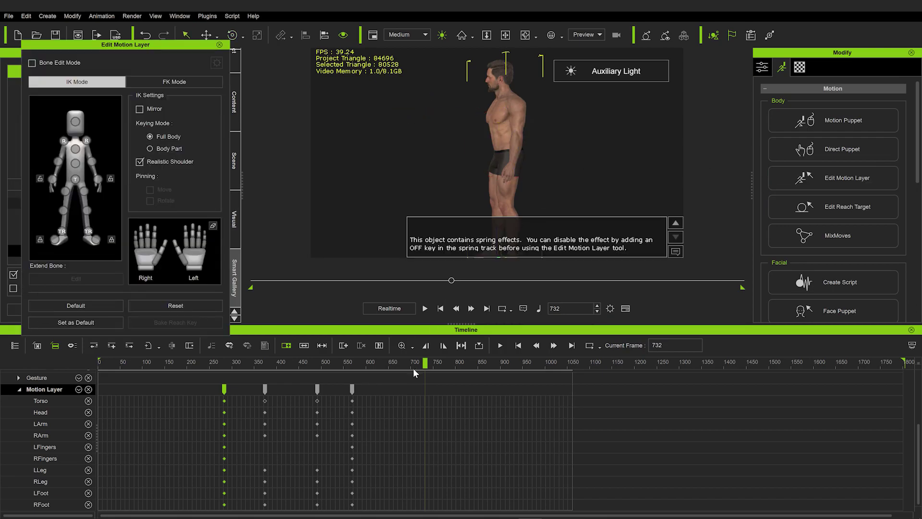
{"action": "left_click_drag", "start_coordinate": [425, 364], "coordinate": [453, 363]}
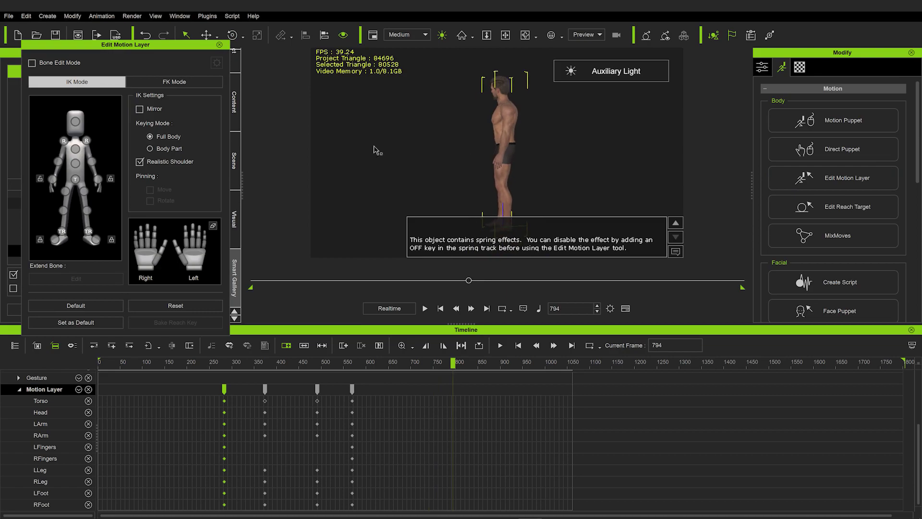
{"action": "left_click", "coordinate": [76, 151]}
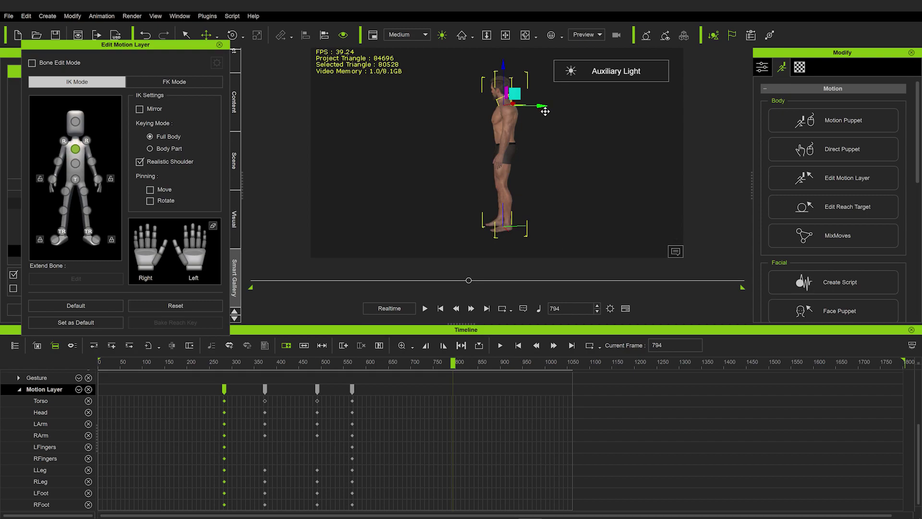
{"action": "left_click_drag", "start_coordinate": [546, 112], "coordinate": [547, 113]}
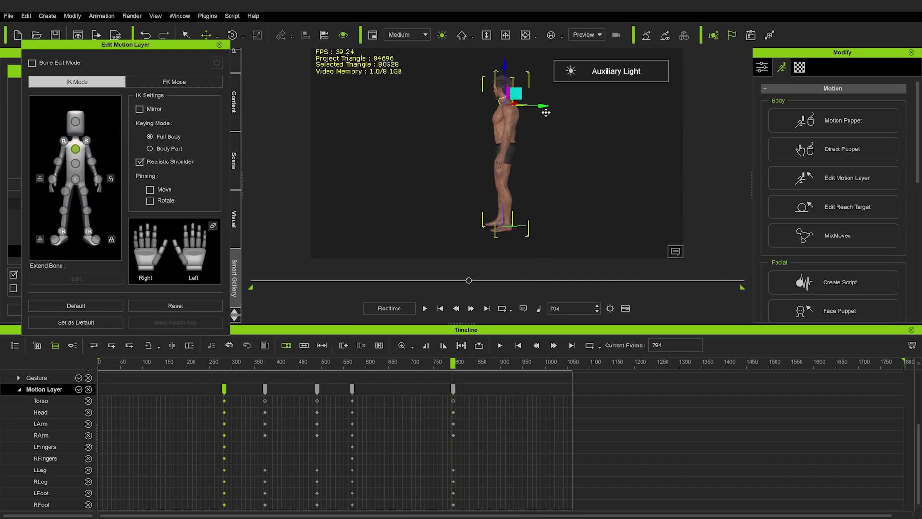
Switch the chest control's move gizmo back and forth between global and local transform
{"action": "key", "text": "w"}
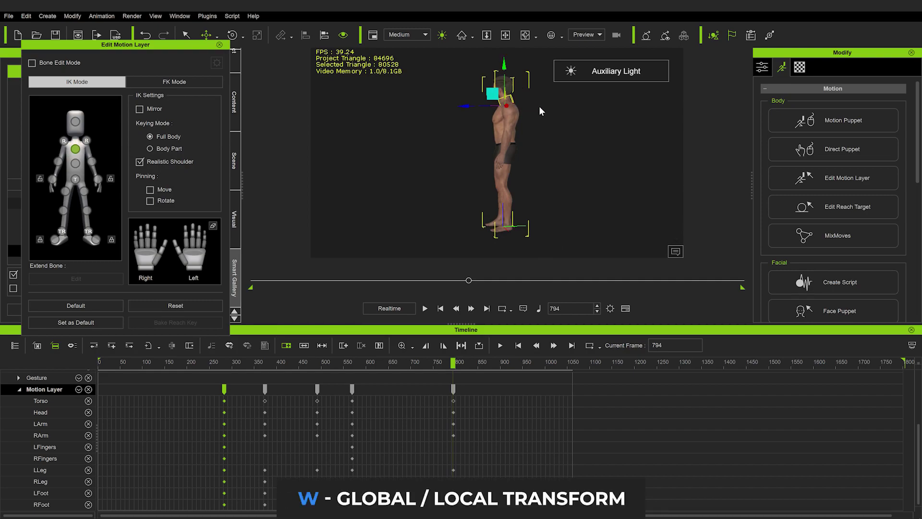
{"action": "key", "text": "w"}
{"action": "key", "text": "w"}
{"action": "key", "text": "w"}
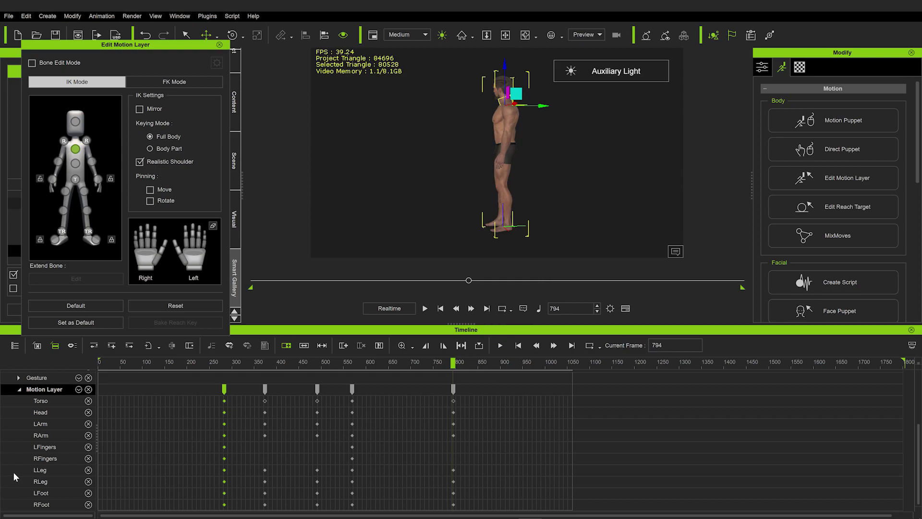
Move the playhead to frame 804 and display the expanded Expression track under CC3_Base_Plus in the timeline
{"action": "mouse_move", "coordinate": [419, 361]}
{"action": "left_mouse_down"}
{"action": "mouse_move", "coordinate": [208, 378]}
{"action": "mouse_move", "coordinate": [468, 377]}
{"action": "left_mouse_up"}
{"action": "mouse_move", "coordinate": [360, 397]}
{"action": "left_mouse_down"}
{"action": "mouse_move", "coordinate": [195, 402]}
{"action": "mouse_move", "coordinate": [213, 406]}
{"action": "left_mouse_up"}
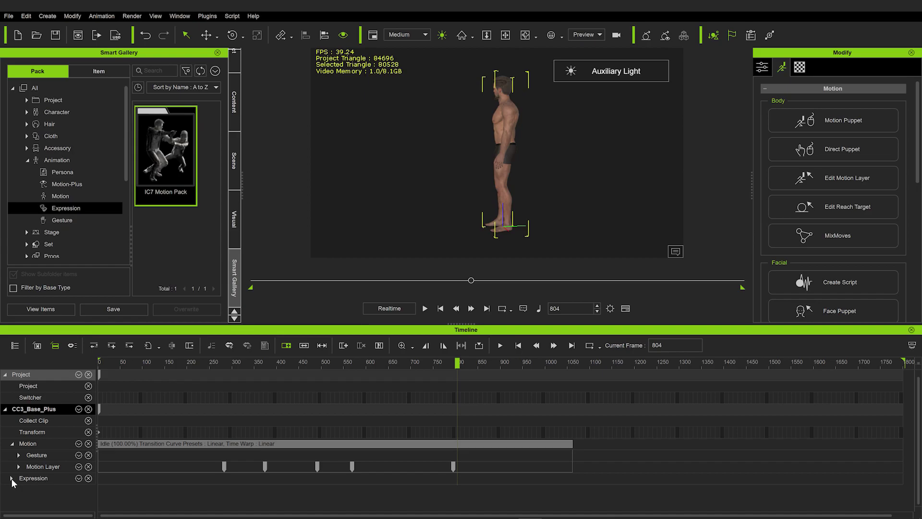
{"action": "left_click", "coordinate": [11, 478]}
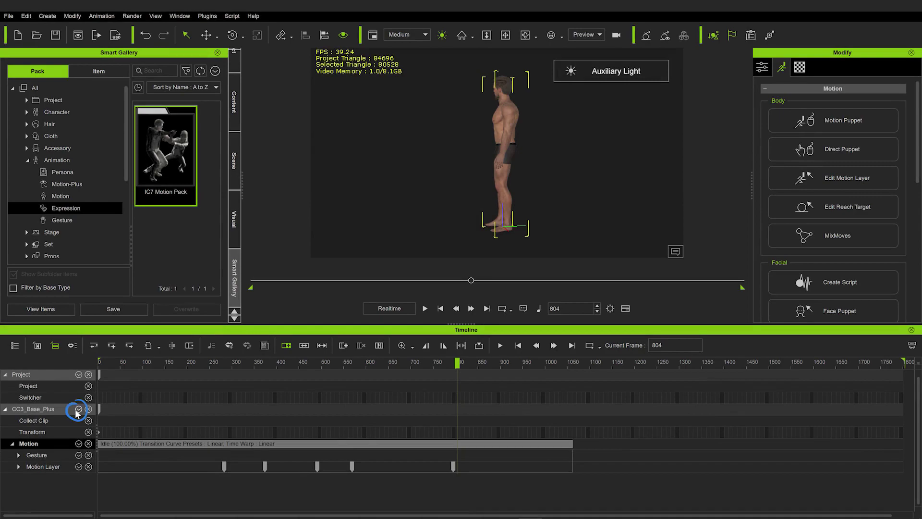
{"action": "left_click", "coordinate": [79, 410]}
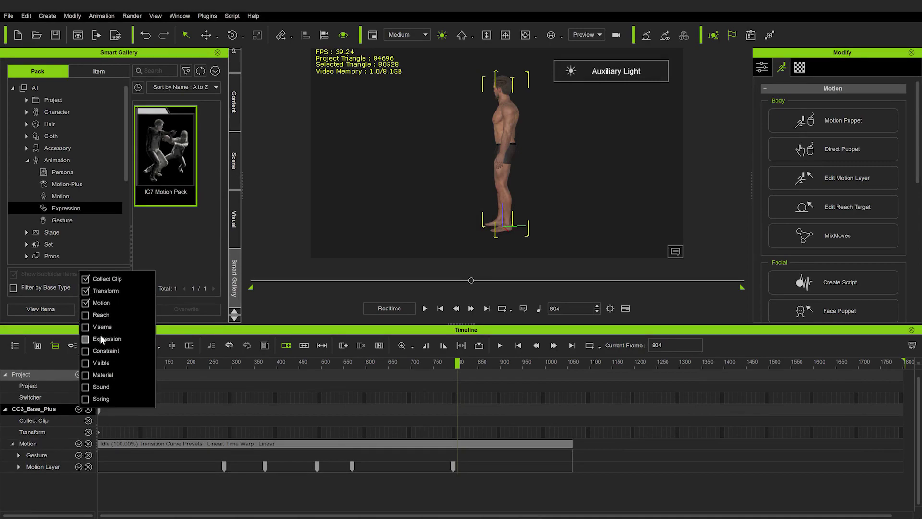
{"action": "left_click", "coordinate": [85, 339]}
{"action": "left_click", "coordinate": [12, 478]}
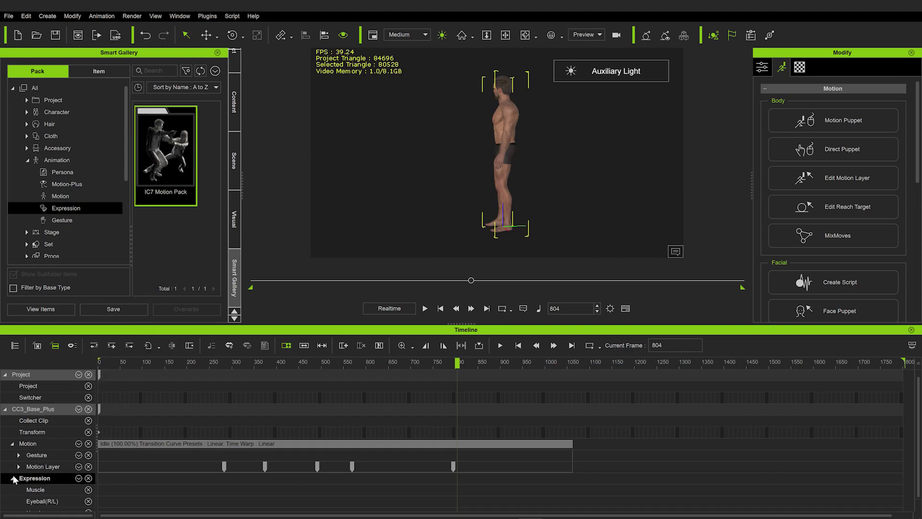
{"action": "left_click", "coordinate": [11, 478]}
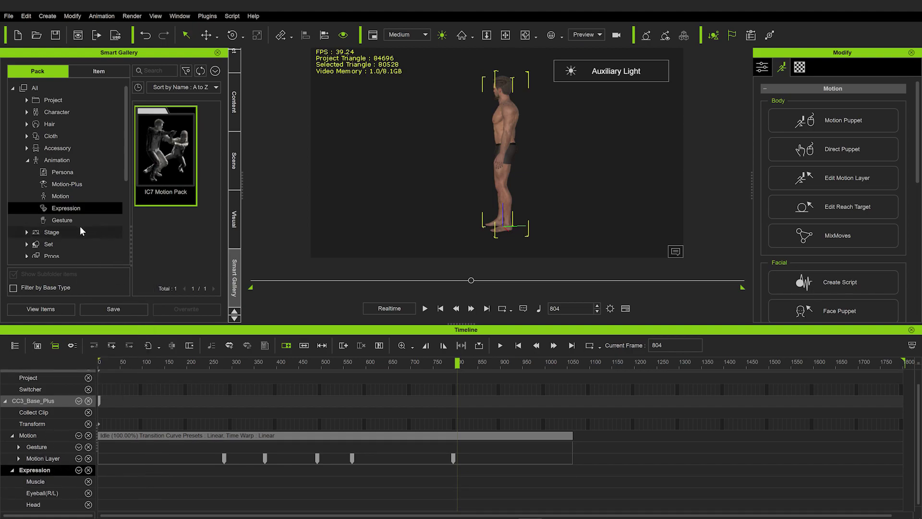
Apply the 01_Anger_Lo expression from IC7 Motion Pack's Expression_Loop Anger folder to the avatar at frame 804
{"action": "double_click", "coordinate": [172, 160]}
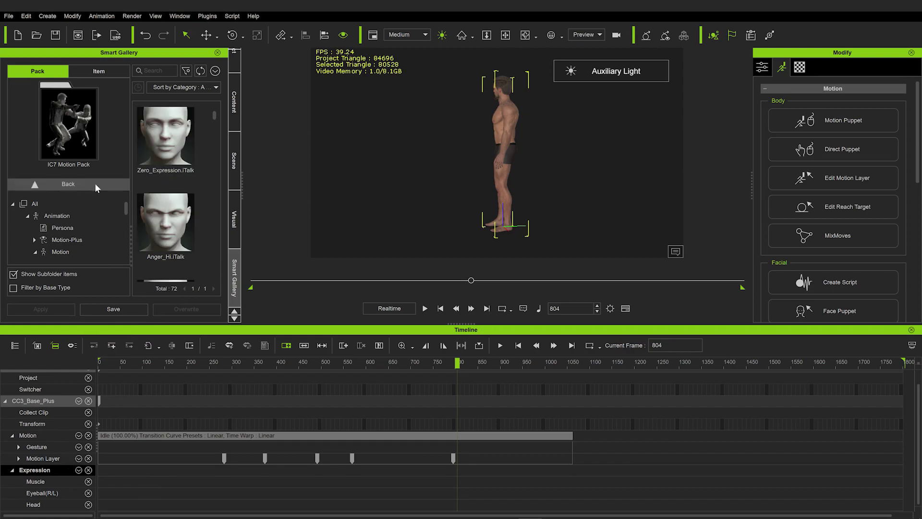
{"action": "scroll", "coordinate": [48, 220], "scroll_direction": "down", "scroll_amount": 2}
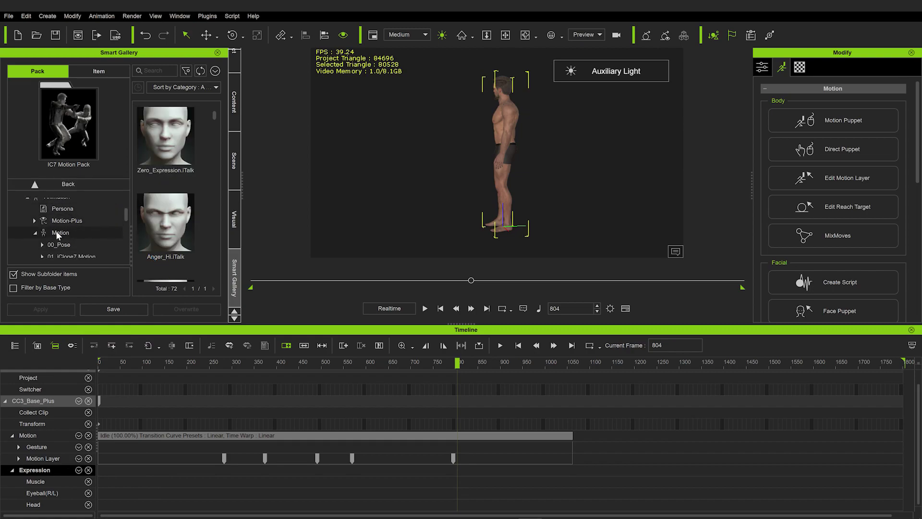
{"action": "scroll", "coordinate": [56, 236], "scroll_direction": "down", "scroll_amount": 7}
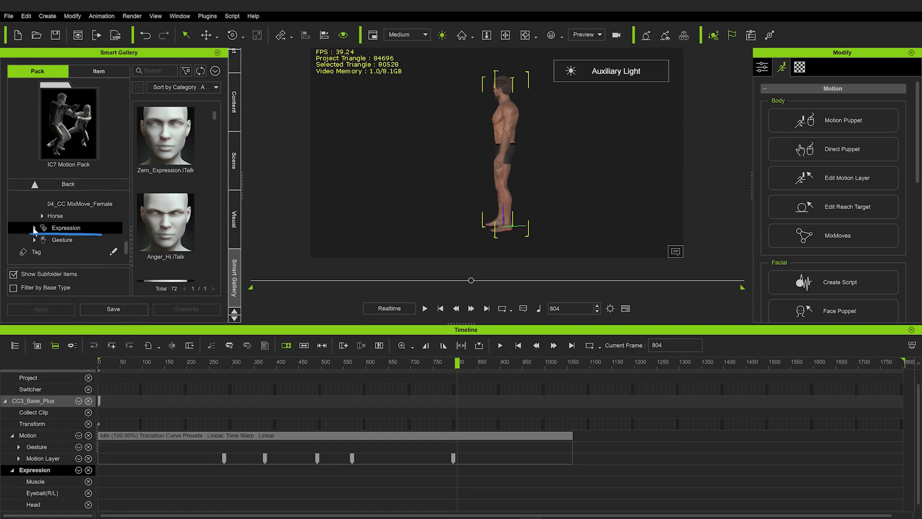
{"action": "left_click", "coordinate": [34, 228]}
{"action": "scroll", "coordinate": [72, 235], "scroll_direction": "down", "scroll_amount": 2}
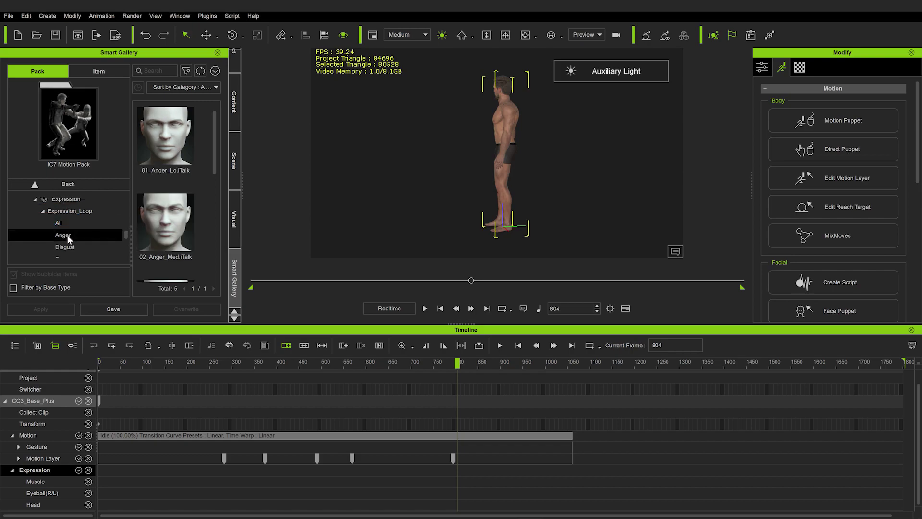
{"action": "left_click", "coordinate": [63, 235]}
{"action": "double_click", "coordinate": [166, 139]}
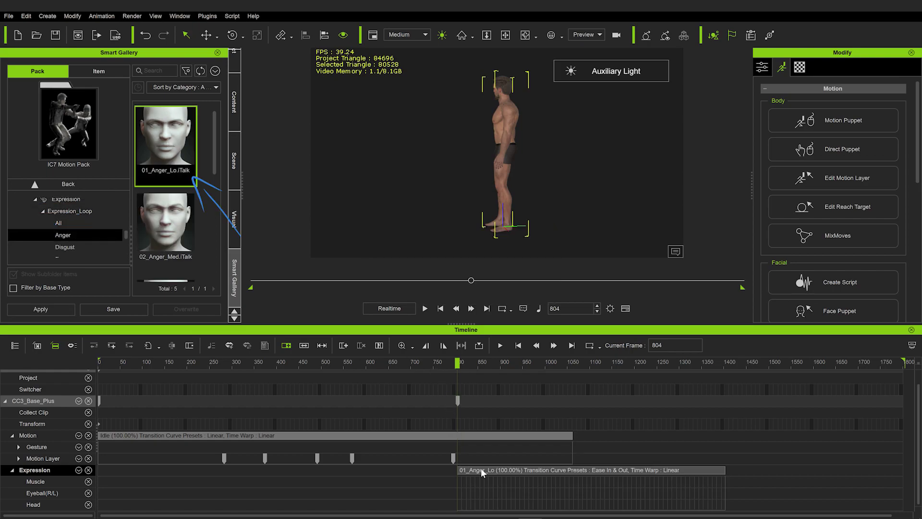
Move the anger expression clip to the start of its track and preview the avatar's face up to frame 496
{"action": "left_click_drag", "start_coordinate": [480, 467], "coordinate": [121, 468]}
{"action": "left_click", "coordinate": [106, 361]}
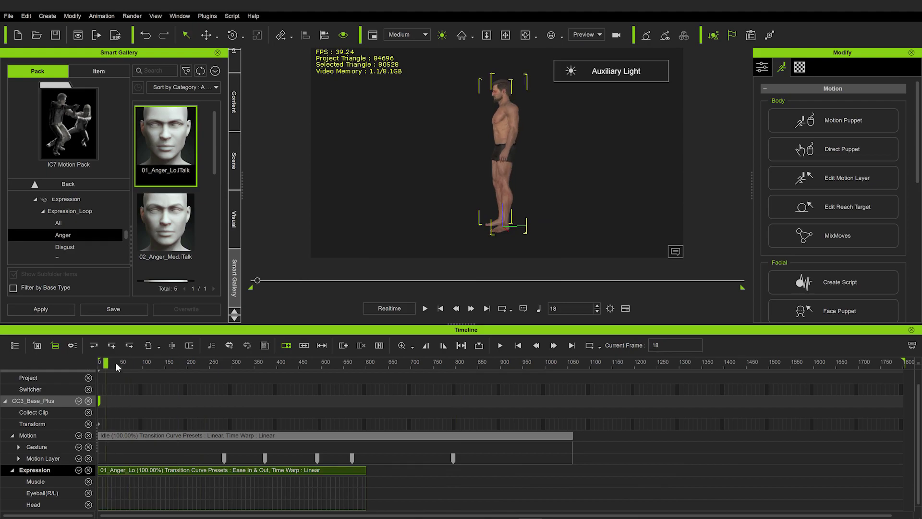
{"action": "key", "text": "j"}
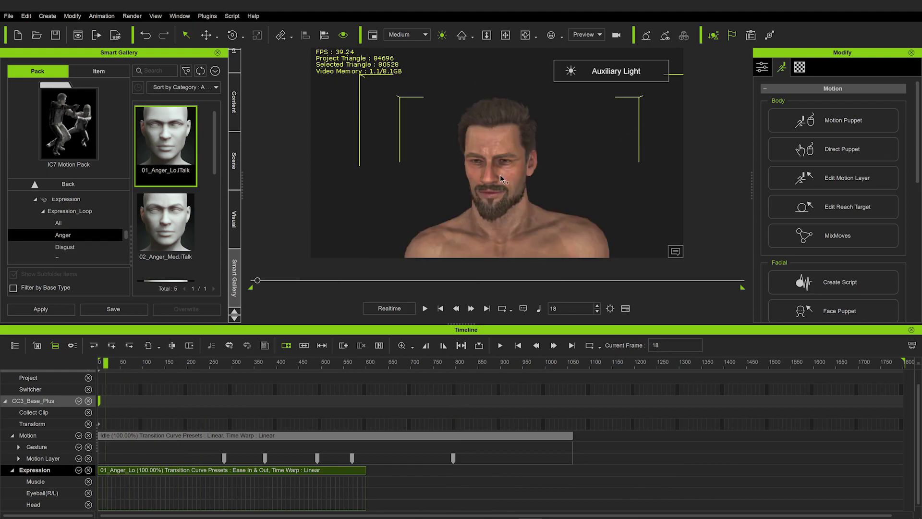
{"action": "left_click_drag", "start_coordinate": [124, 362], "coordinate": [319, 363]}
Make the avatar look at the camera at frame 496 and release it with Set Free
{"action": "left_click", "coordinate": [764, 67]}
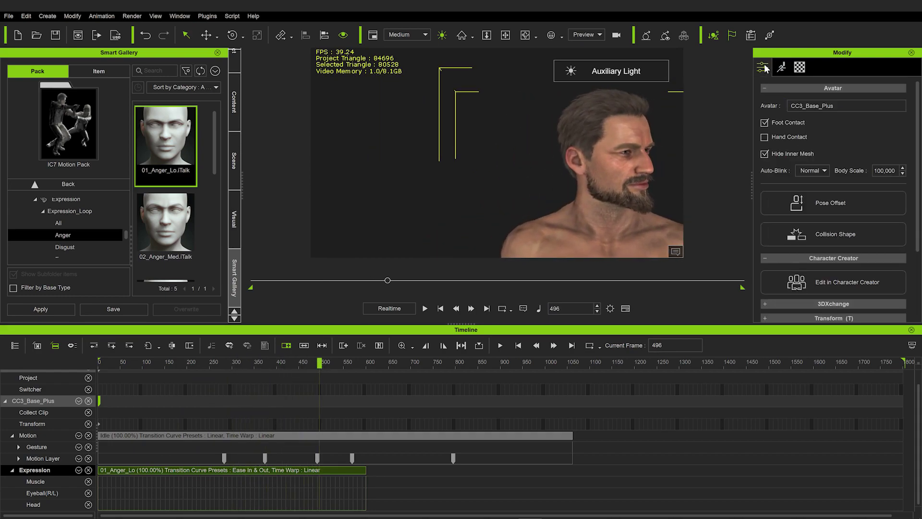
{"action": "right_click_drag", "start_coordinate": [624, 162], "coordinate": [455, 166]}
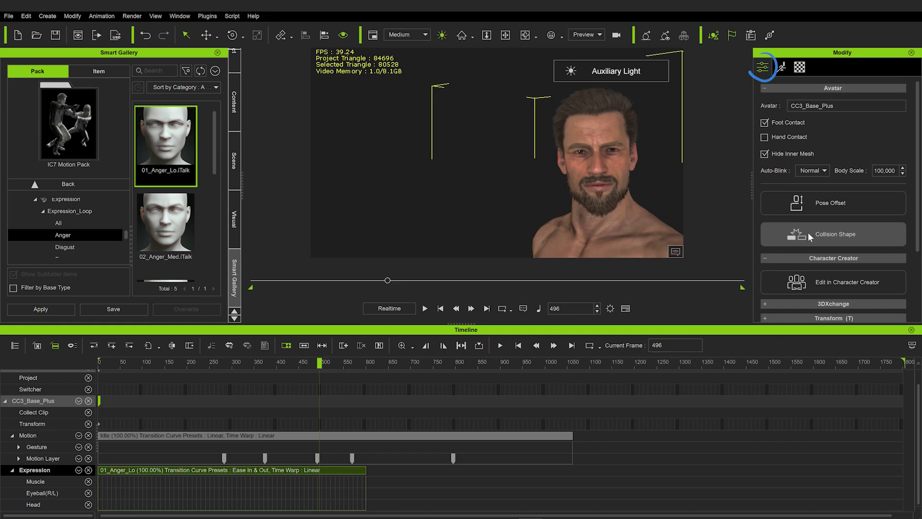
{"action": "scroll", "coordinate": [811, 233], "scroll_direction": "down", "scroll_amount": 3}
{"action": "left_click", "coordinate": [835, 253]}
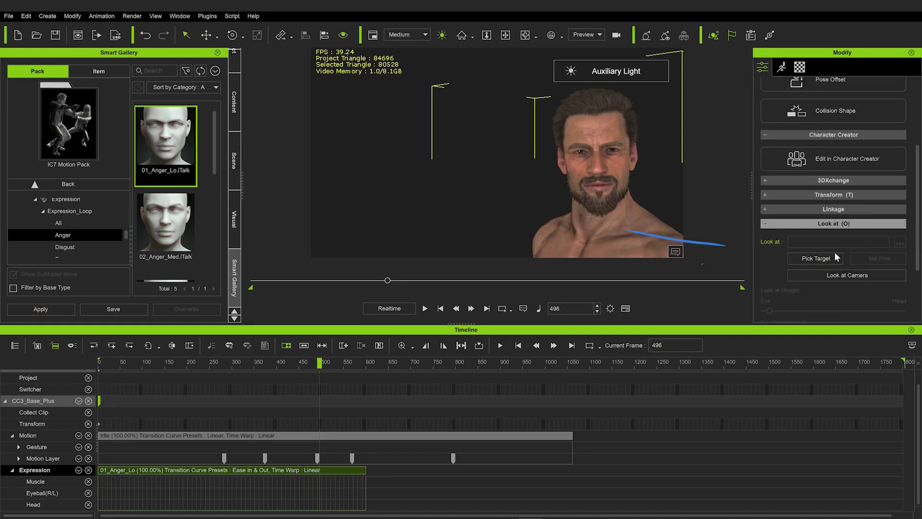
{"action": "left_click", "coordinate": [834, 218]}
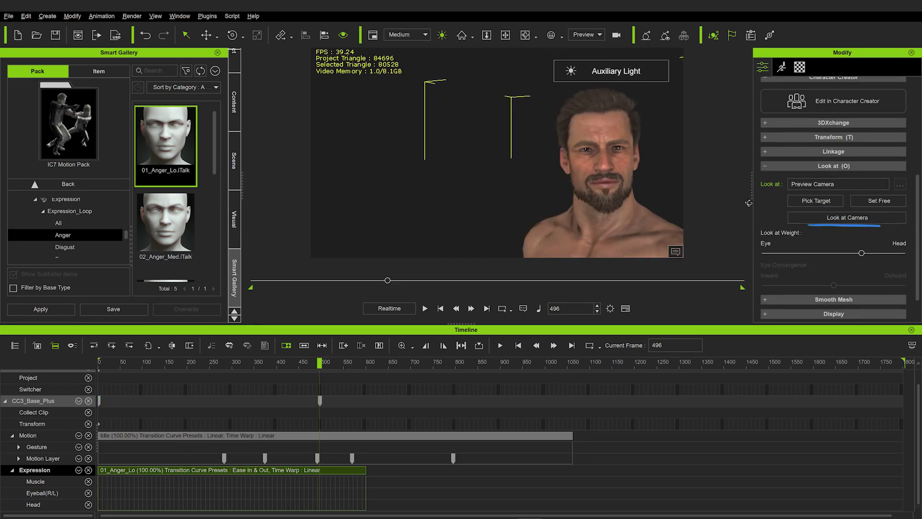
{"action": "left_click", "coordinate": [879, 201]}
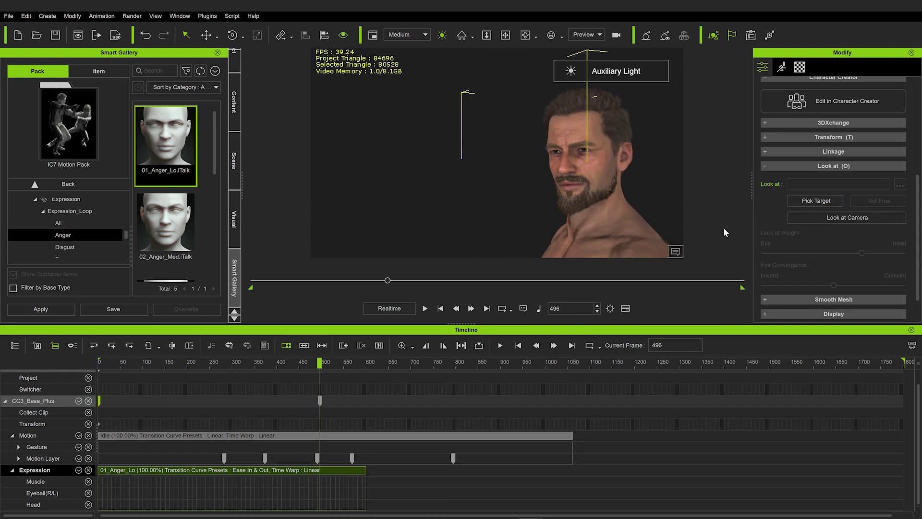
Create a sphere primitive, scale it down and place it beside the avatar at shoulder height at frame 1
{"action": "scroll", "coordinate": [552, 177], "scroll_direction": "down", "scroll_amount": 5}
{"action": "right_click_drag", "start_coordinate": [552, 178], "coordinate": [620, 247], "text": "alt"}
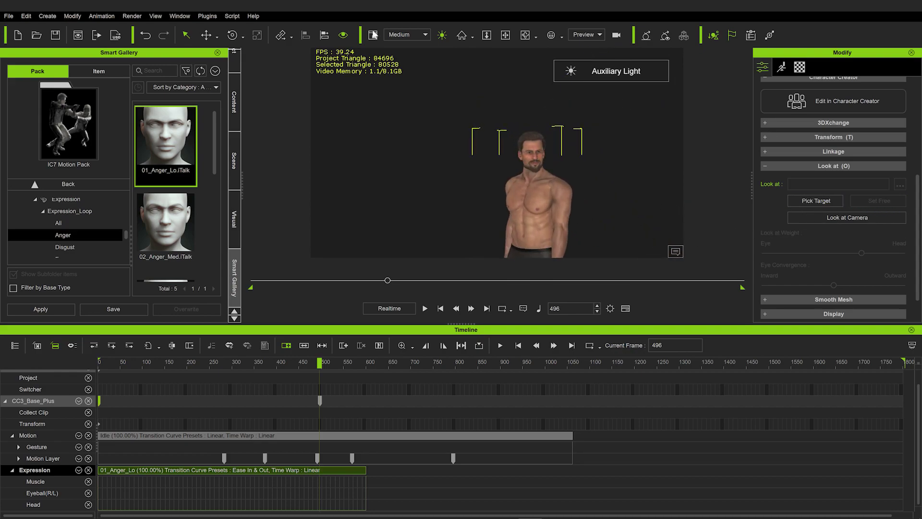
{"action": "left_click", "coordinate": [54, 15]}
{"action": "mouse_move", "coordinate": [110, 30]}
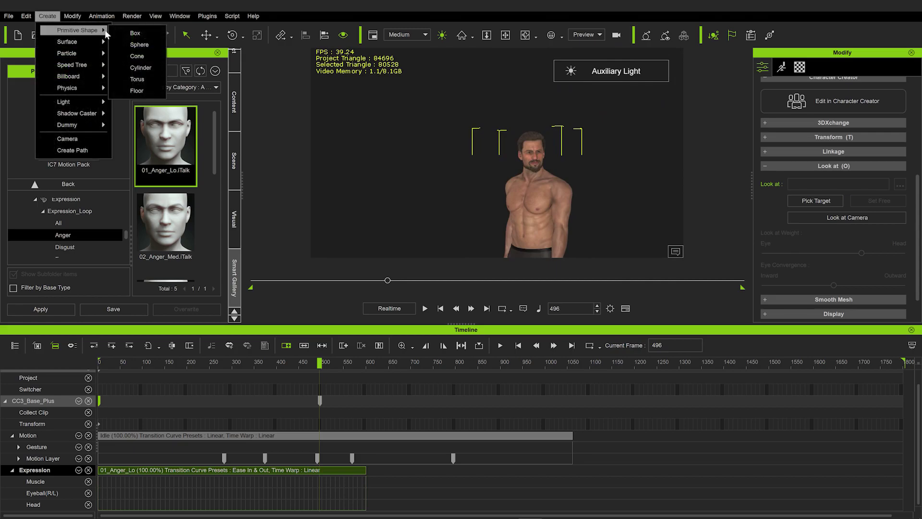
{"action": "left_click", "coordinate": [138, 45]}
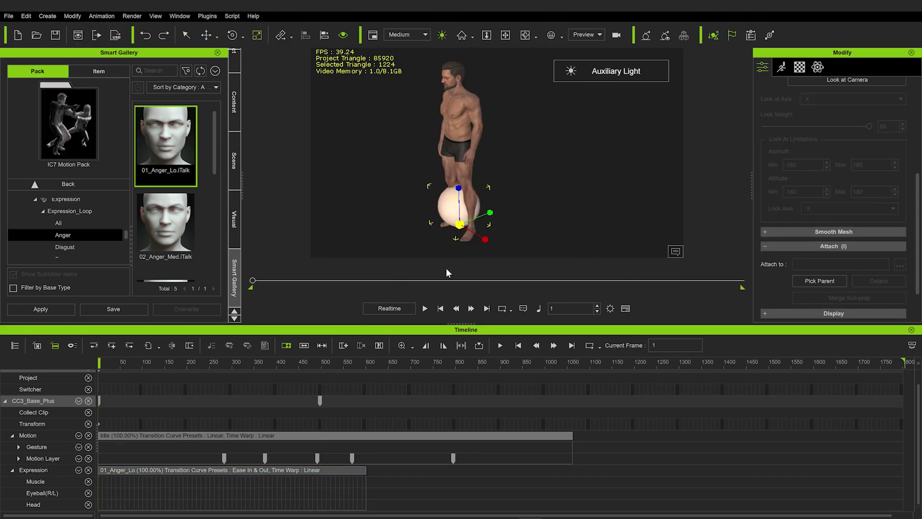
{"action": "left_click_drag", "start_coordinate": [463, 101], "coordinate": [527, 117]}
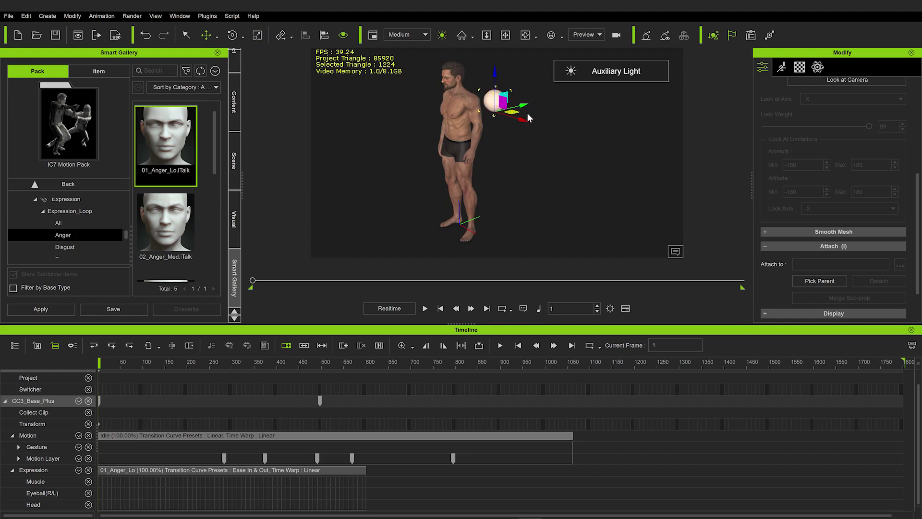
Pick the sphere as the avatar's look-at target and shift the Look at Weight toward Eye
{"action": "left_click", "coordinate": [468, 111]}
{"action": "left_click", "coordinate": [826, 200]}
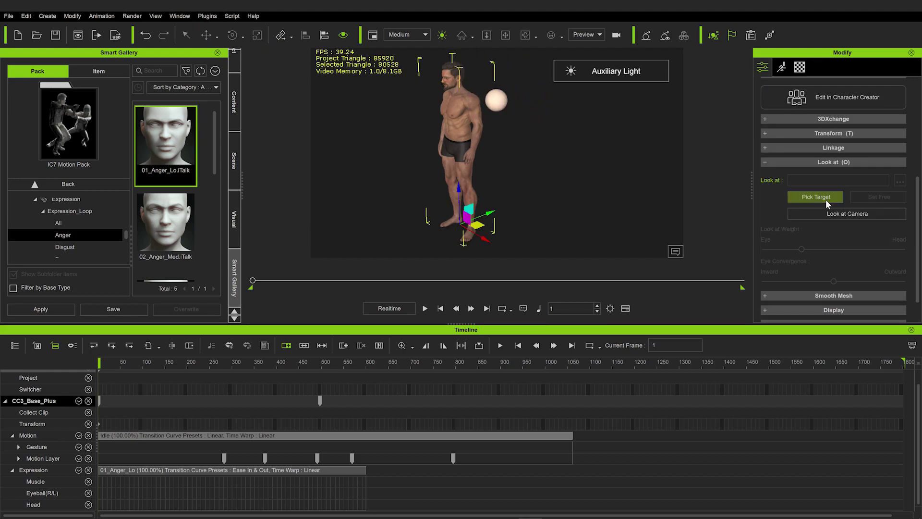
{"action": "left_click", "coordinate": [496, 100]}
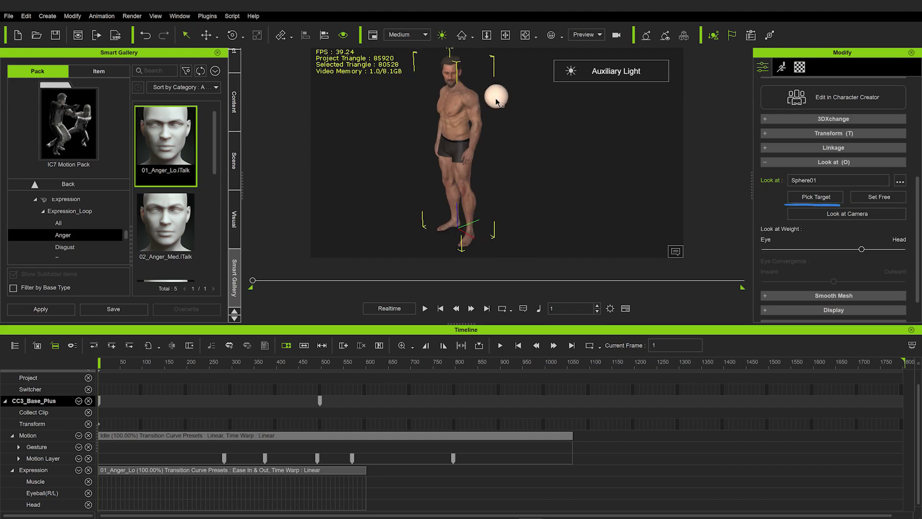
{"action": "scroll", "coordinate": [497, 100], "scroll_direction": "up", "scroll_amount": 3}
{"action": "middle_click_drag", "start_coordinate": [497, 100], "coordinate": [499, 120]}
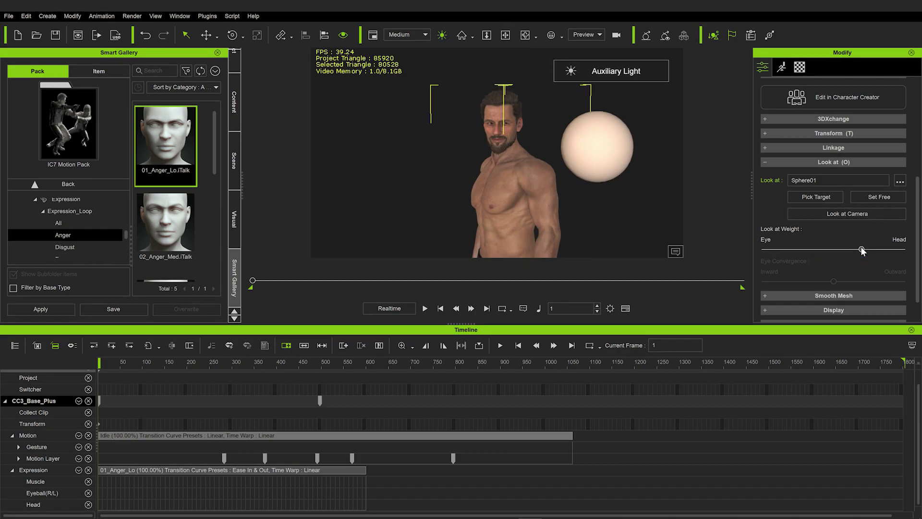
{"action": "left_click_drag", "start_coordinate": [862, 249], "coordinate": [804, 250]}
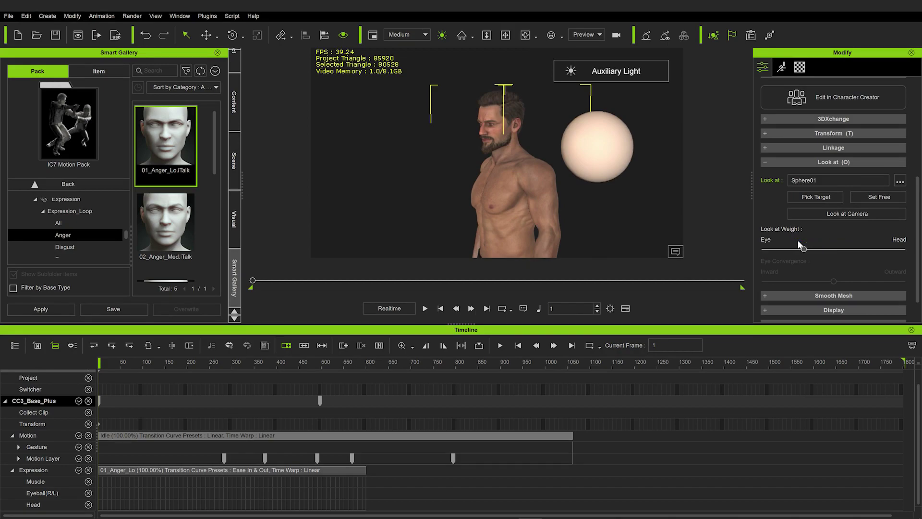
Collapse the CC3_Base_Plus track and show the sphere's Ball_000 track with its Transform row in the timeline
{"action": "left_click", "coordinate": [601, 157]}
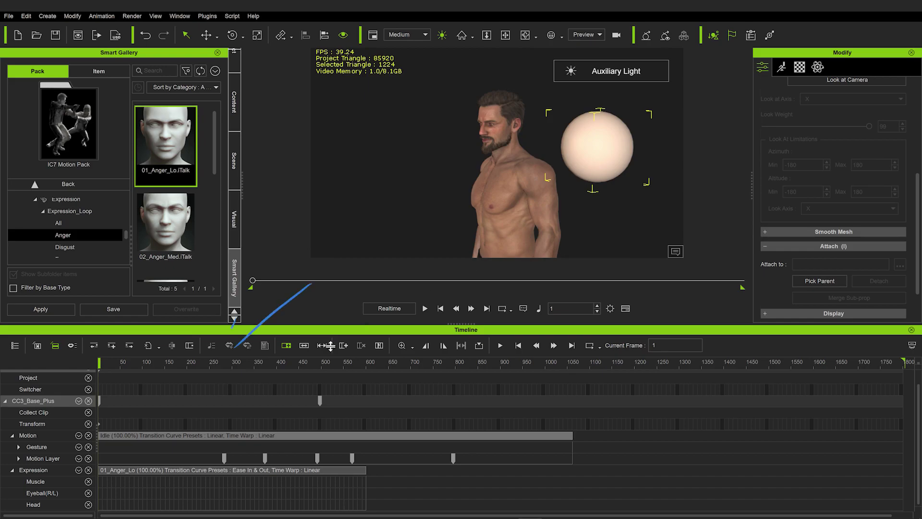
{"action": "left_click", "coordinate": [7, 404]}
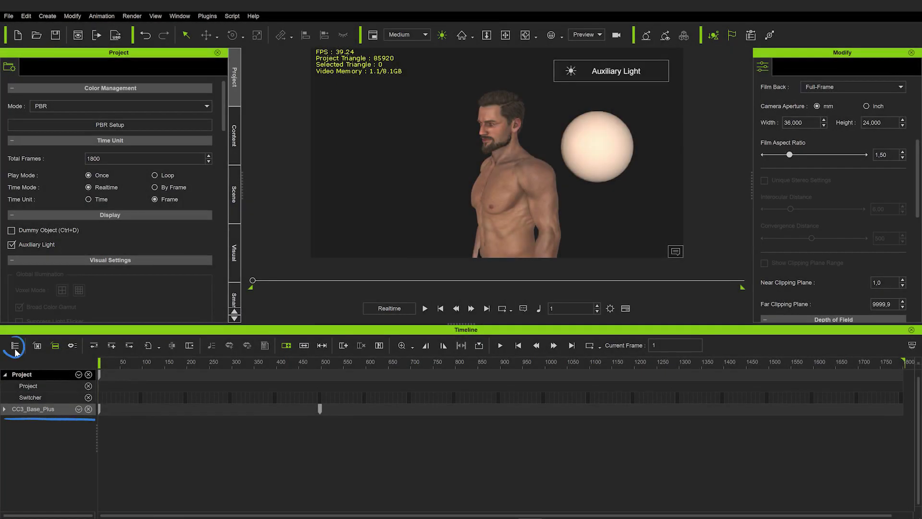
{"action": "left_click", "coordinate": [15, 348]}
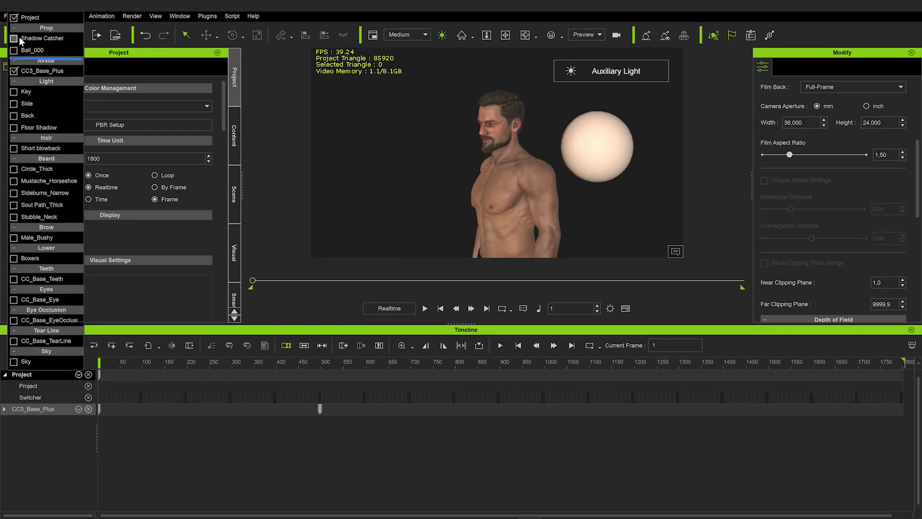
{"action": "left_click", "coordinate": [13, 50]}
{"action": "left_click", "coordinate": [42, 489]}
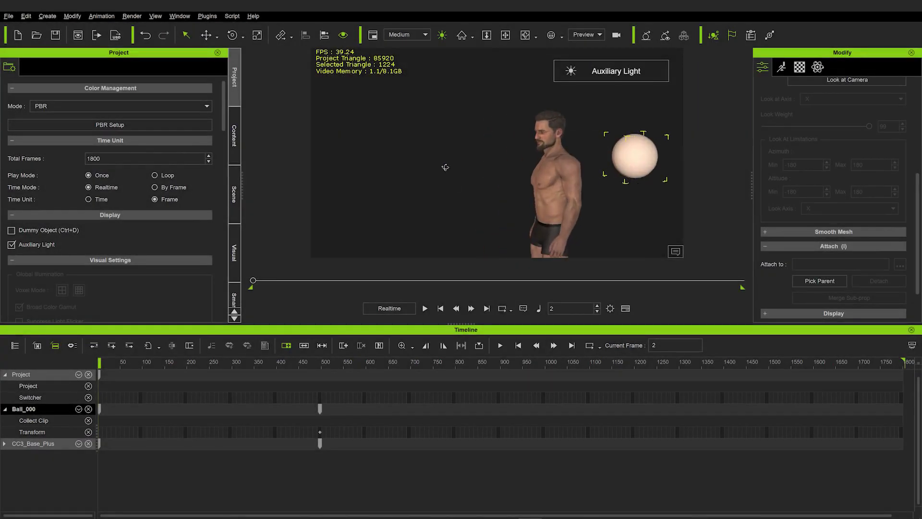
Move the sphere's Transform key to frame 459 and reposition the sphere in front of the avatar there
{"action": "mouse_move", "coordinate": [315, 364]}
{"action": "left_mouse_down"}
{"action": "mouse_move", "coordinate": [336, 364]}
{"action": "mouse_move", "coordinate": [303, 364]}
{"action": "left_mouse_up"}
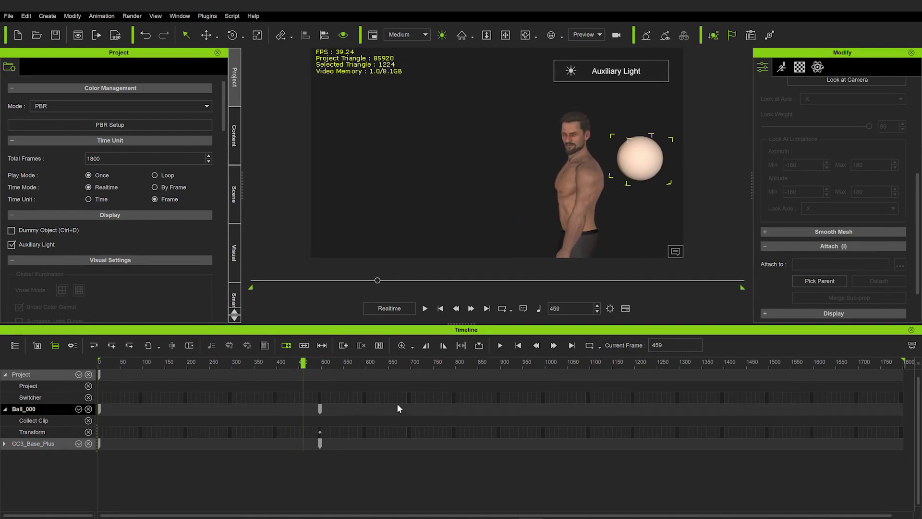
{"action": "left_click_drag", "start_coordinate": [318, 411], "coordinate": [300, 412]}
{"action": "key", "text": "w"}
{"action": "left_click_drag", "start_coordinate": [681, 185], "coordinate": [580, 192]}
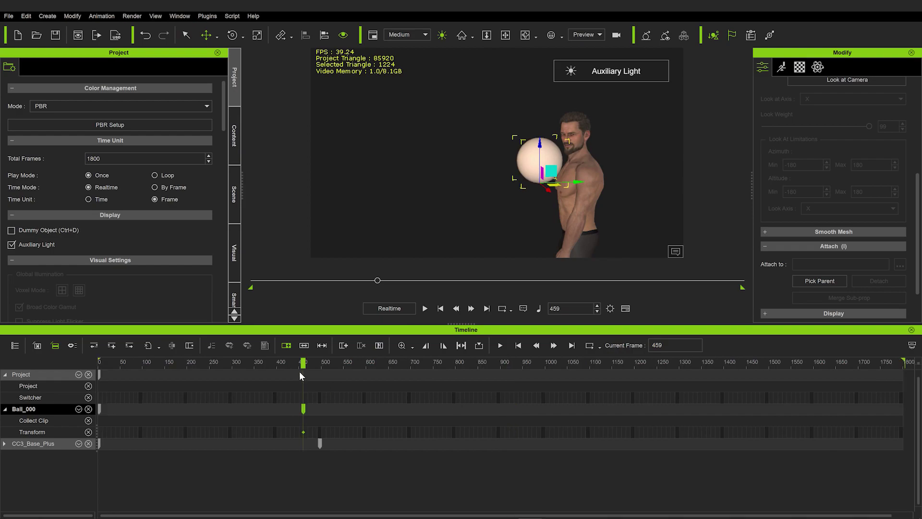
Key another sphere position at about frame 150, shift the frame 459 key to about frame 400, and preview the movement
{"action": "left_click_drag", "start_coordinate": [303, 363], "coordinate": [166, 363]}
{"action": "scroll", "coordinate": [670, 166], "scroll_direction": "down", "scroll_amount": 3}
{"action": "left_click_drag", "start_coordinate": [536, 161], "coordinate": [405, 177]}
{"action": "left_click_drag", "start_coordinate": [166, 362], "coordinate": [227, 360]}
{"action": "key", "text": "space"}
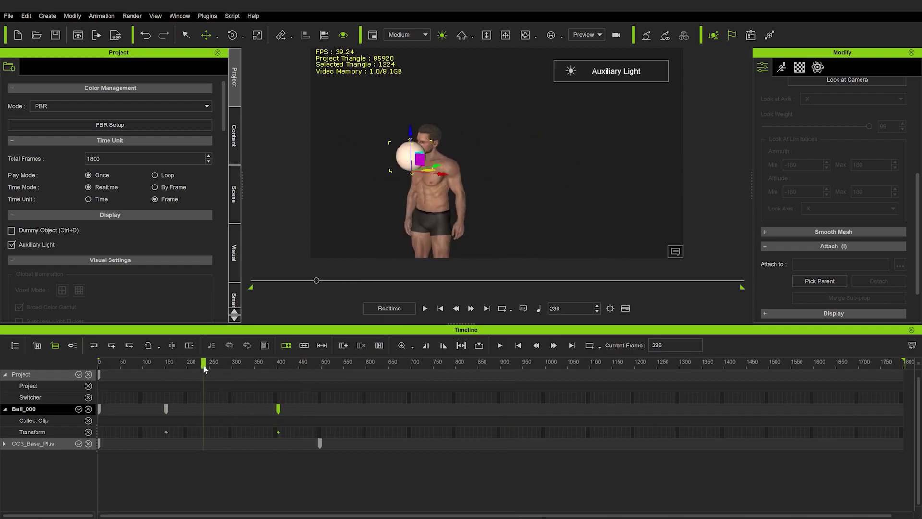
Copy the sphere's key at about frame 400 to about frame 487, and paste the key near frame 275 further along the timeline
{"action": "key", "text": "space"}
{"action": "left_click", "coordinate": [278, 408]}
{"action": "left_click_drag", "start_coordinate": [278, 363], "coordinate": [317, 363]}
{"action": "key", "text": "ctrl+v"}
{"action": "left_click", "coordinate": [222, 409]}
{"action": "left_click", "coordinate": [352, 363]}
{"action": "key", "text": "ctrl+v"}
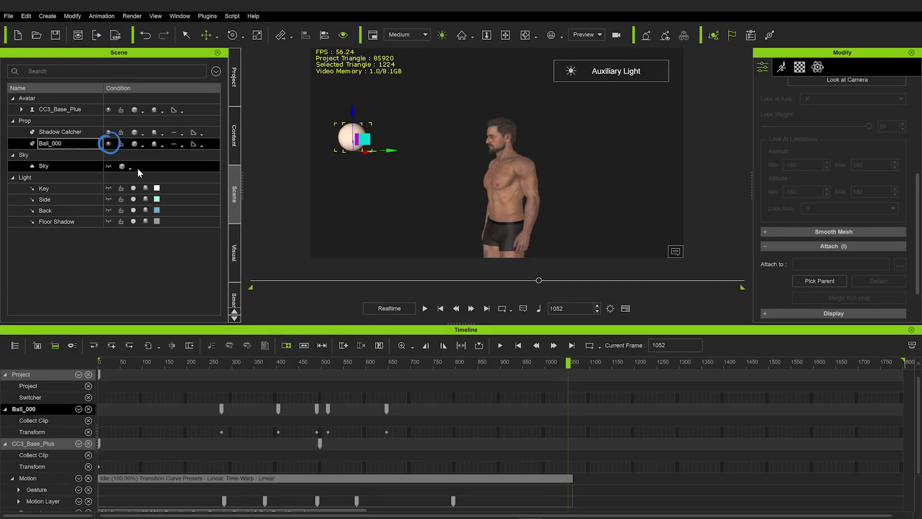
Hide Ball_000 in the scene and remove its track from the timeline, leaving the CC3_Base_Plus track selected
{"action": "left_click", "coordinate": [110, 144]}
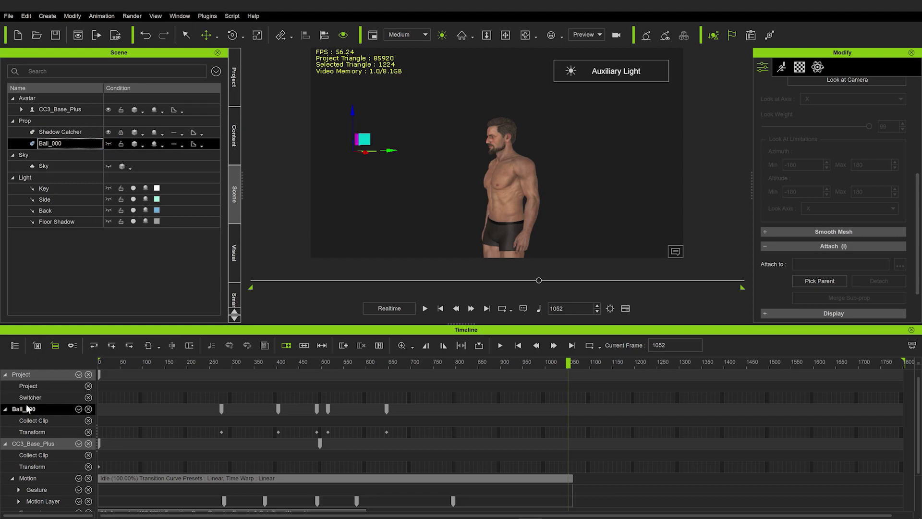
{"action": "left_click", "coordinate": [15, 346]}
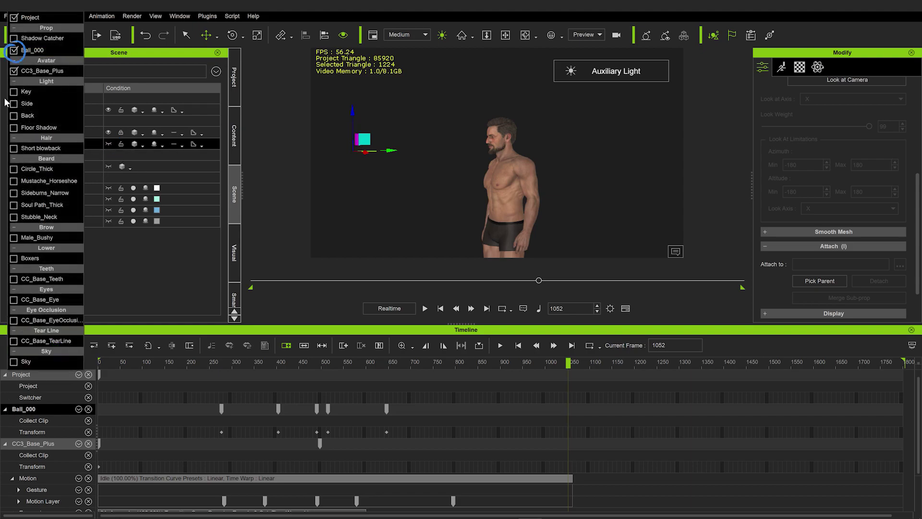
{"action": "left_click", "coordinate": [14, 50]}
{"action": "left_click", "coordinate": [25, 407]}
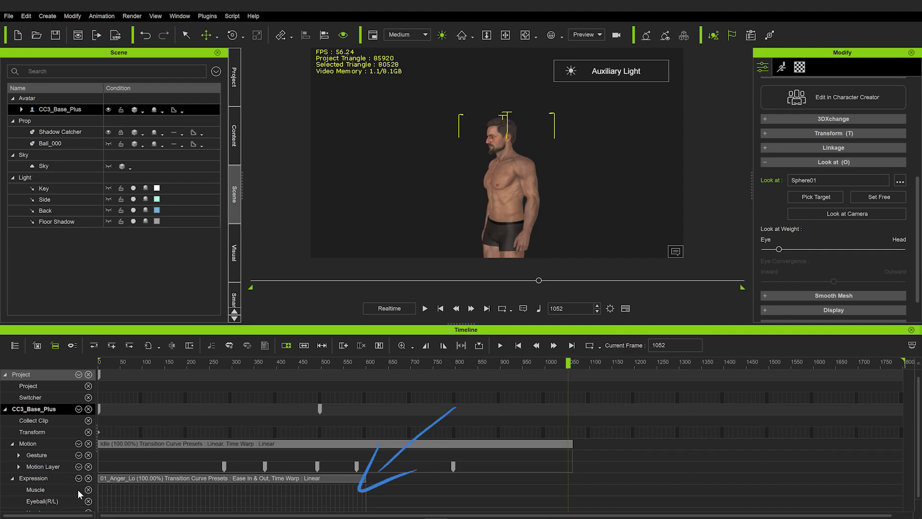
Duplicate the 01_Anger_Lo expression clip directly behind the first one and adjust the short transition between them
{"action": "scroll", "coordinate": [358, 485], "scroll_direction": "down", "scroll_amount": 1}
{"action": "left_click", "coordinate": [174, 468]}
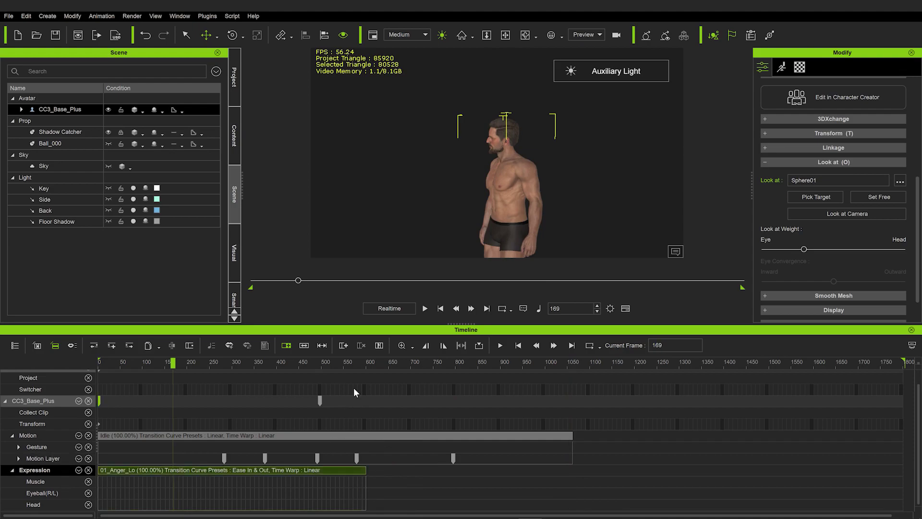
{"action": "left_click", "coordinate": [364, 362]}
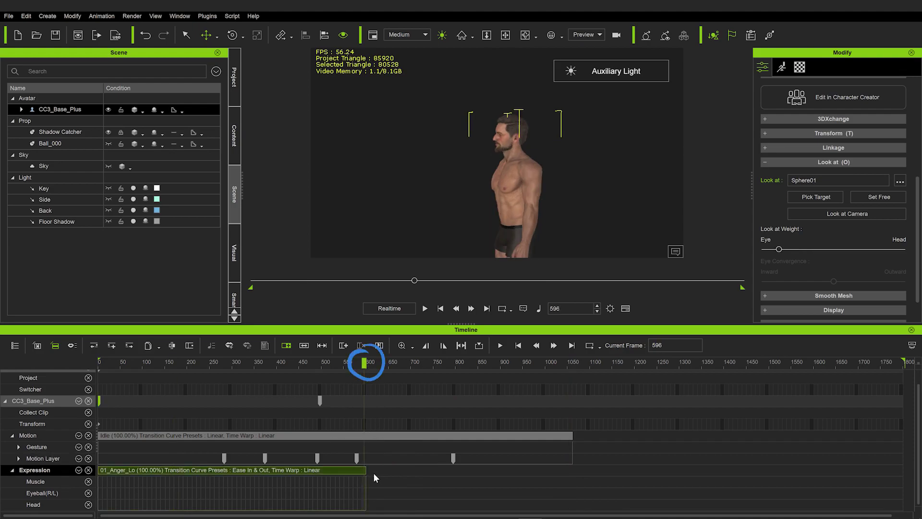
{"action": "key", "text": "ctrl+v"}
{"action": "left_click_drag", "start_coordinate": [373, 470], "coordinate": [378, 469]}
{"action": "scroll", "coordinate": [369, 471], "scroll_direction": "up", "scroll_amount": 5, "text": "ctrl"}
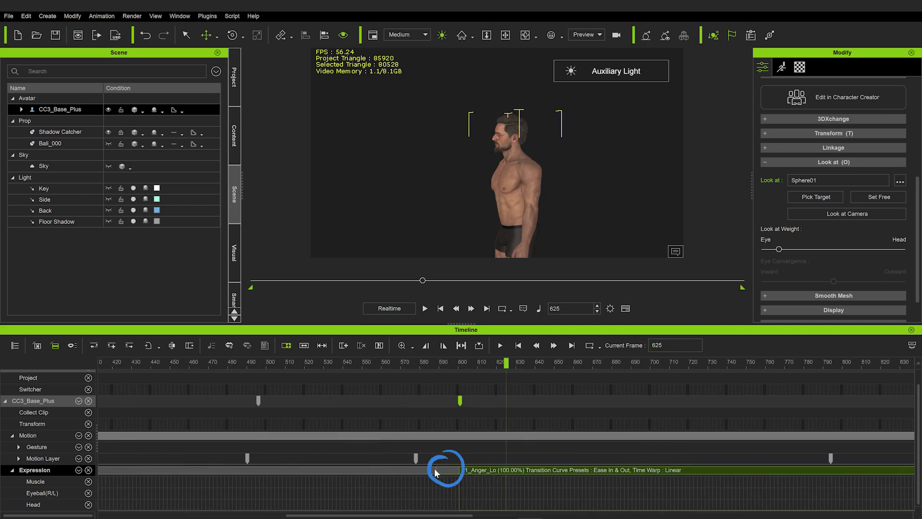
{"action": "mouse_move", "coordinate": [442, 472]}
{"action": "left_mouse_down"}
{"action": "mouse_move", "coordinate": [353, 473]}
{"action": "mouse_move", "coordinate": [432, 474]}
{"action": "left_mouse_up"}
{"action": "scroll", "coordinate": [387, 468], "scroll_direction": "down", "scroll_amount": 5, "text": "ctrl"}
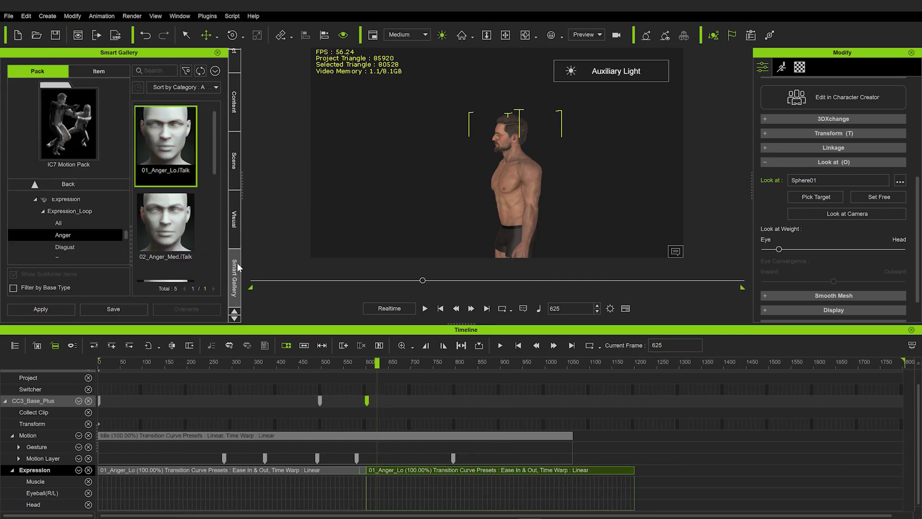
Apply the Walk Relaxed_start motion from the 02_G6 Motion_Mason folder to the avatar at frame 1061
{"action": "scroll", "coordinate": [102, 243], "scroll_direction": "up", "scroll_amount": 5}
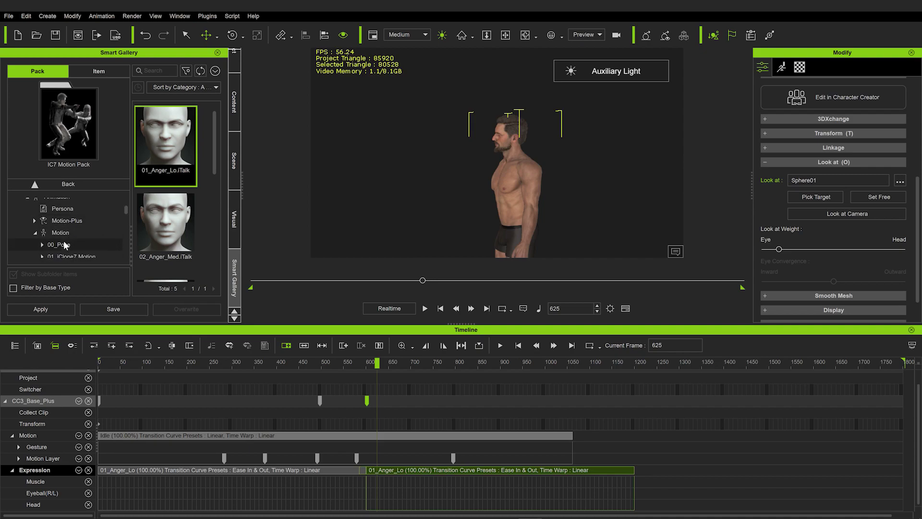
{"action": "left_click", "coordinate": [64, 233]}
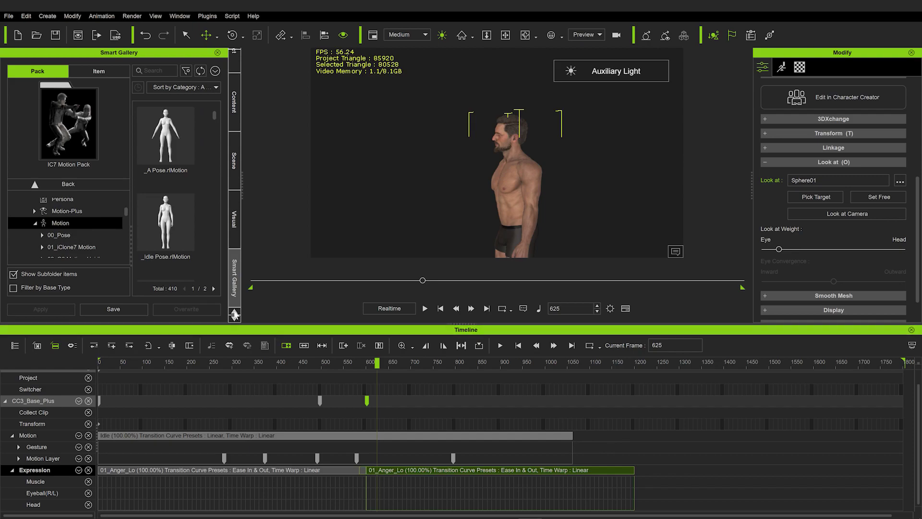
{"action": "scroll", "coordinate": [82, 228], "scroll_direction": "down", "scroll_amount": 1}
{"action": "scroll", "coordinate": [82, 228], "scroll_direction": "down", "scroll_amount": 1}
{"action": "left_click", "coordinate": [86, 241]}
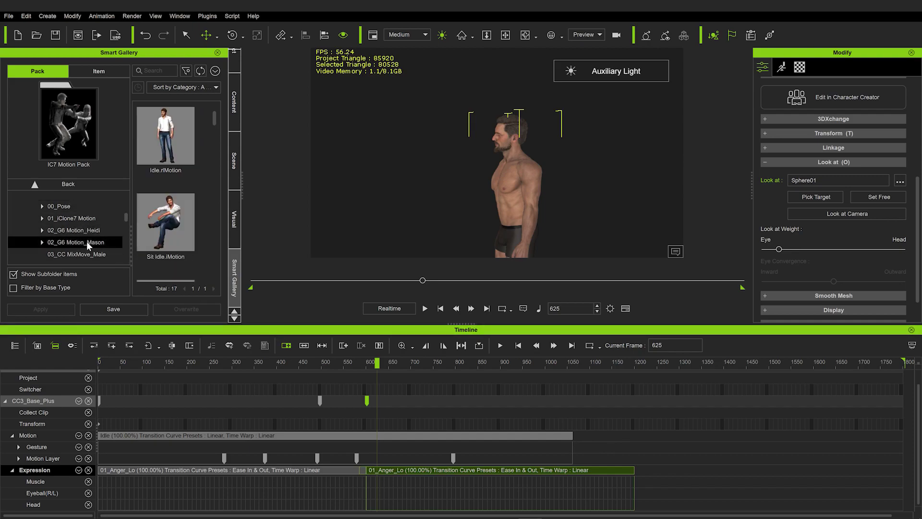
{"action": "scroll", "coordinate": [154, 227], "scroll_direction": "down", "scroll_amount": 2}
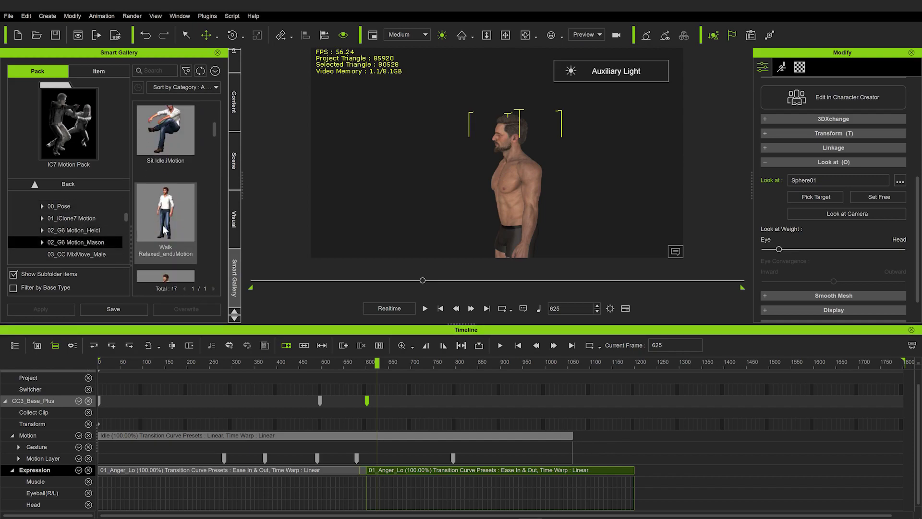
{"action": "scroll", "coordinate": [164, 226], "scroll_direction": "down", "scroll_amount": 3}
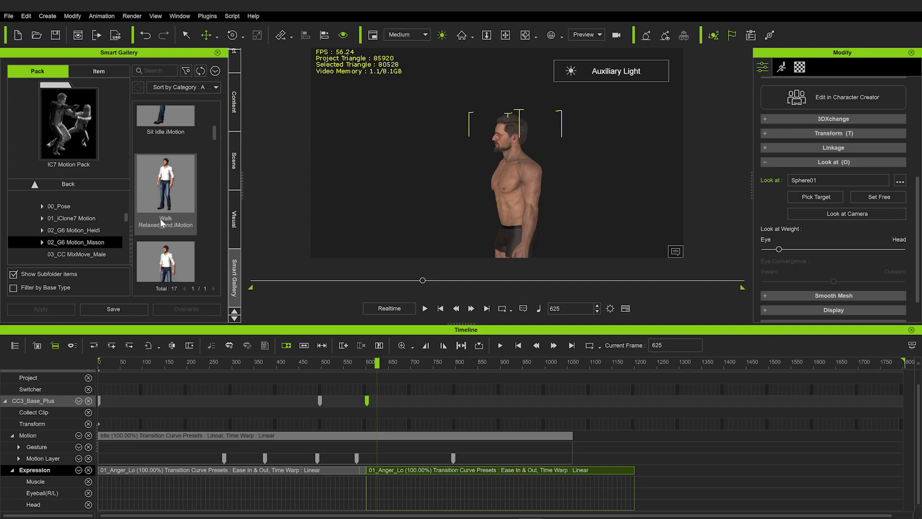
{"action": "scroll", "coordinate": [174, 247], "scroll_direction": "down", "scroll_amount": 1}
{"action": "double_click", "coordinate": [169, 232]}
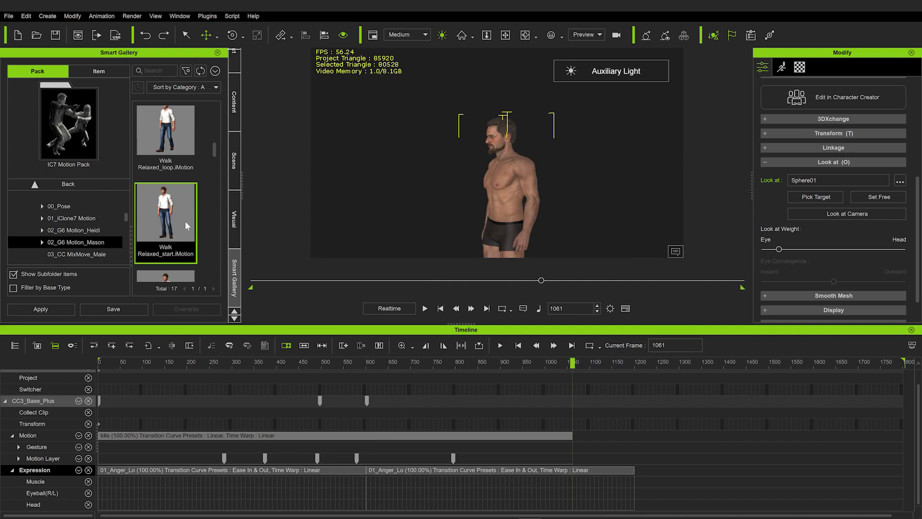
Play the blend from the Idle clip into the Walk Relaxed_start clip and delete the walk clip
{"action": "left_click", "coordinate": [586, 436]}
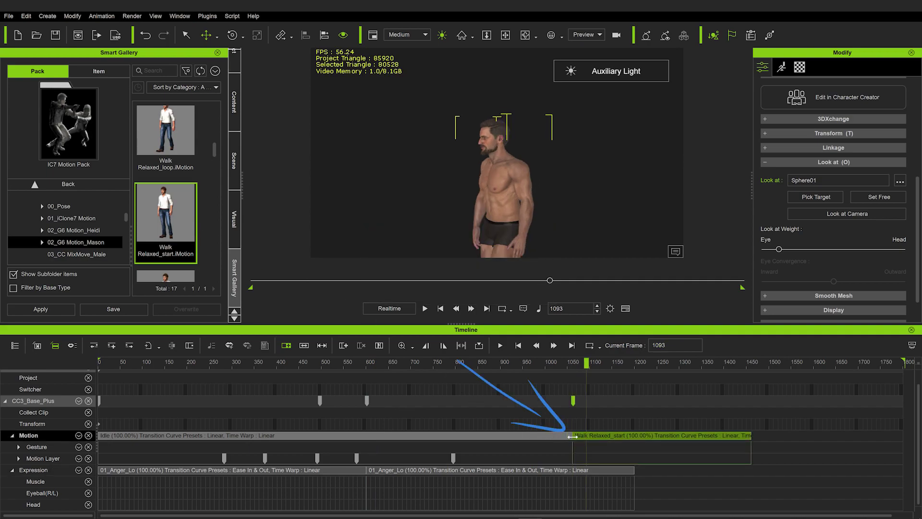
{"action": "left_click", "coordinate": [521, 366]}
{"action": "key", "text": "space"}
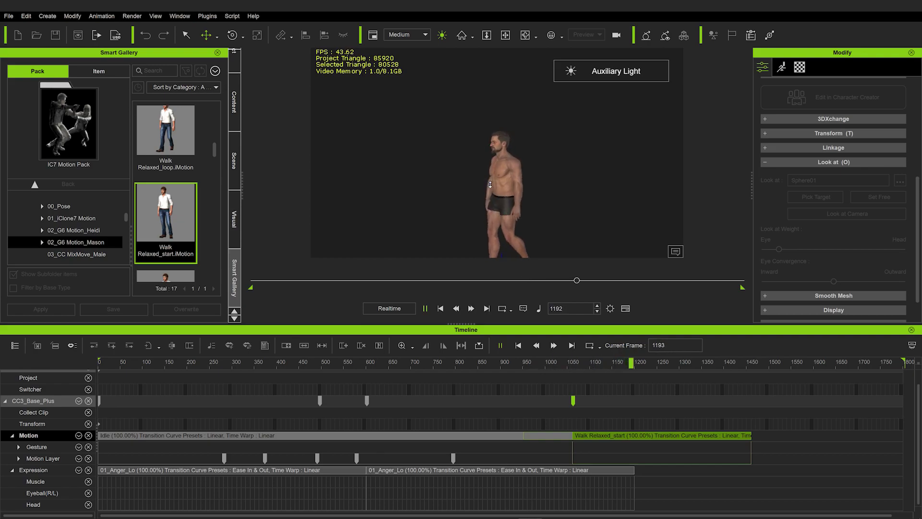
{"action": "key", "text": "space"}
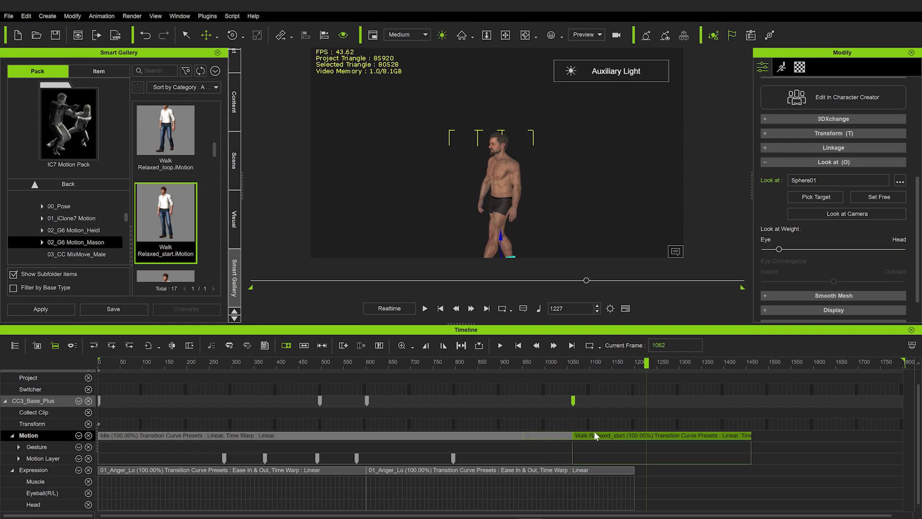
{"action": "left_click", "coordinate": [594, 435]}
{"action": "key", "text": "Delete"}
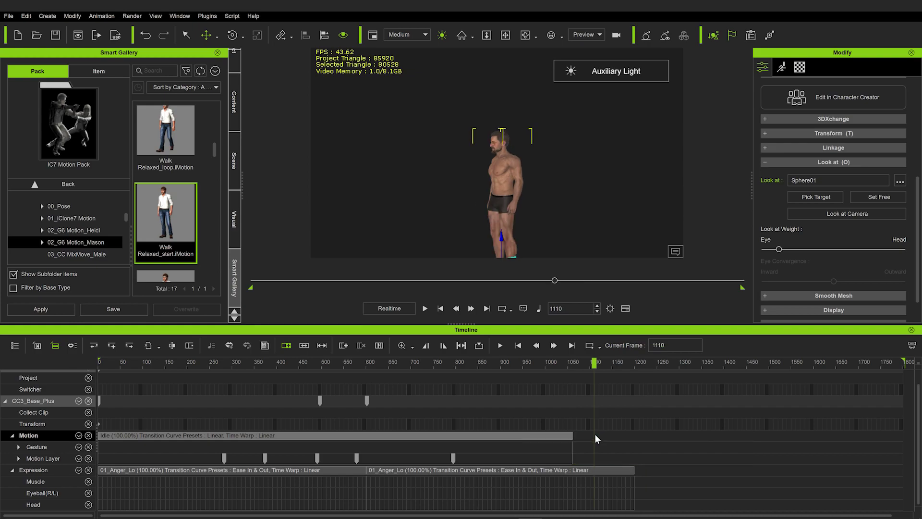
Break the second 01_Anger_Lo expression clip at frame 1062, where the Idle motion ends, and delete the excess part
{"action": "left_click", "coordinate": [576, 364]}
{"action": "left_click_drag", "start_coordinate": [575, 363], "coordinate": [572, 365]}
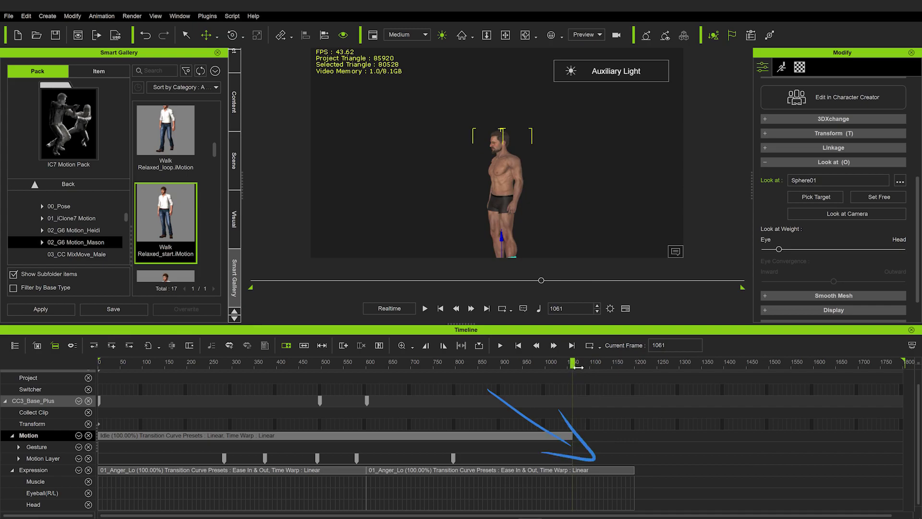
{"action": "left_click", "coordinate": [574, 472]}
{"action": "scroll", "coordinate": [582, 472], "scroll_direction": "up", "scroll_amount": 1, "text": "ctrl"}
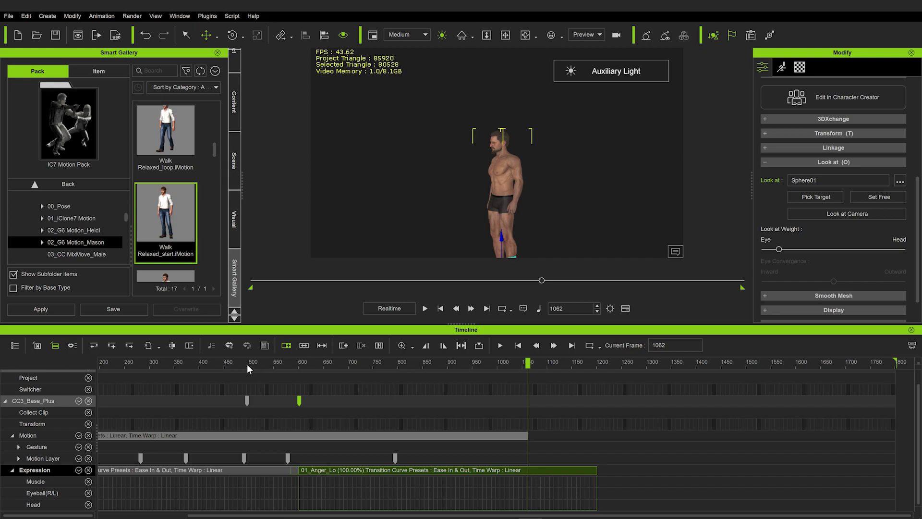
{"action": "left_click", "coordinate": [172, 345]}
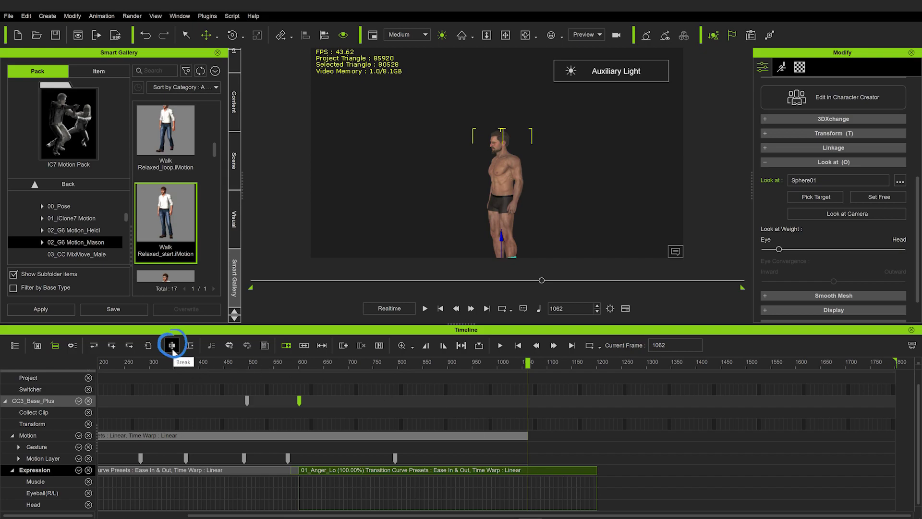
{"action": "left_click", "coordinate": [171, 349]}
{"action": "left_click", "coordinate": [554, 472]}
{"action": "key", "text": "Delete"}
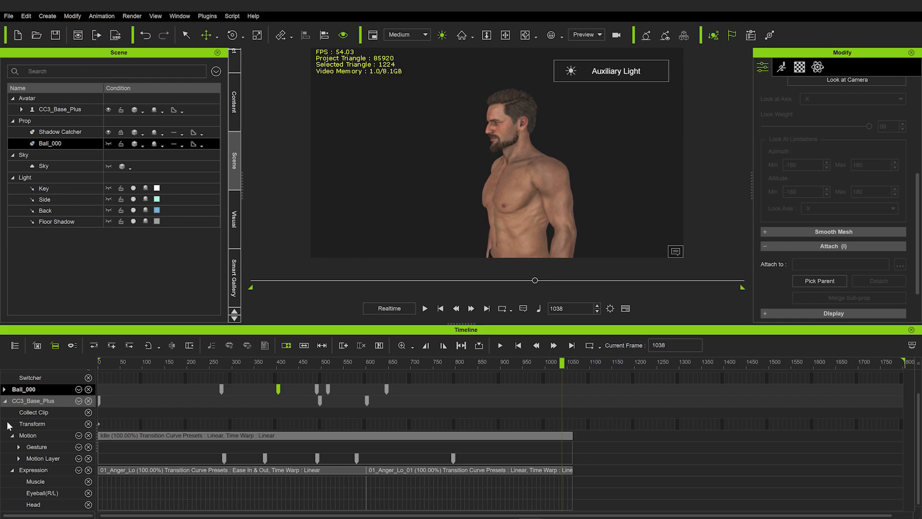
Expand the avatar's Motion Layer into its body part rows and return to frame 1
{"action": "left_click", "coordinate": [18, 458]}
{"action": "scroll", "coordinate": [29, 453], "scroll_direction": "down", "scroll_amount": 3}
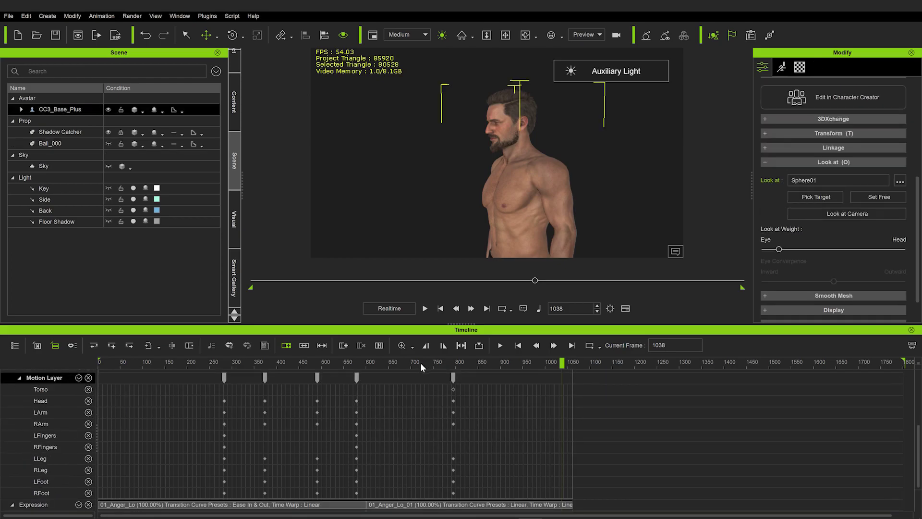
{"action": "left_click_drag", "start_coordinate": [418, 364], "coordinate": [98, 361]}
{"action": "scroll", "coordinate": [507, 148], "scroll_direction": "down", "scroll_amount": 4}
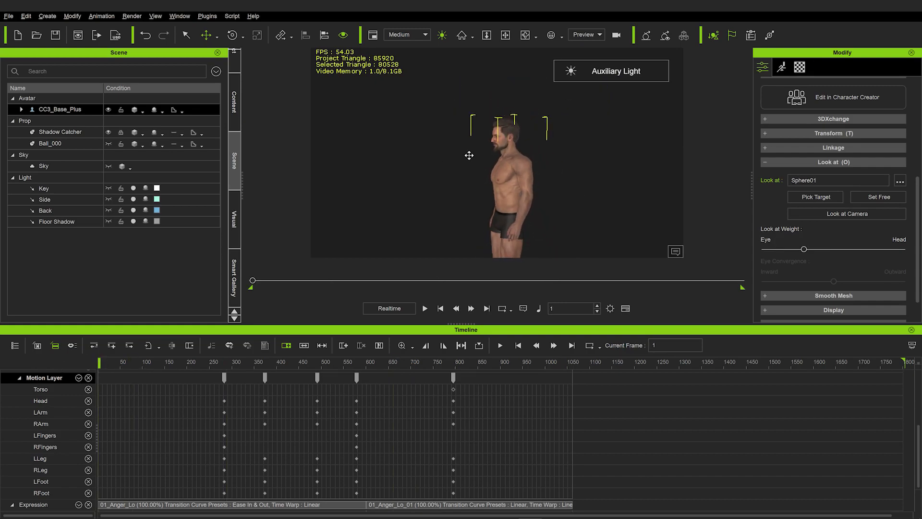
{"action": "middle_click_drag", "start_coordinate": [468, 154], "coordinate": [455, 134]}
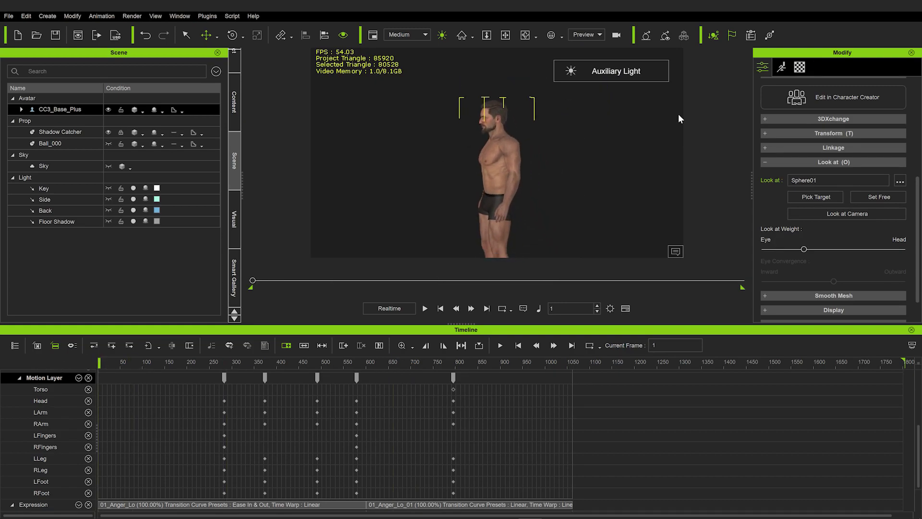
Open Edit Motion Layer at frame 1 and rotate the avatar's left arm at the elbow
{"action": "left_click", "coordinate": [781, 66]}
{"action": "left_click", "coordinate": [842, 177]}
{"action": "left_click", "coordinate": [91, 161]}
{"action": "key", "text": "e"}
{"action": "left_click_drag", "start_coordinate": [535, 206], "coordinate": [554, 180]}
{"action": "right_click_drag", "start_coordinate": [554, 180], "coordinate": [687, 185]}
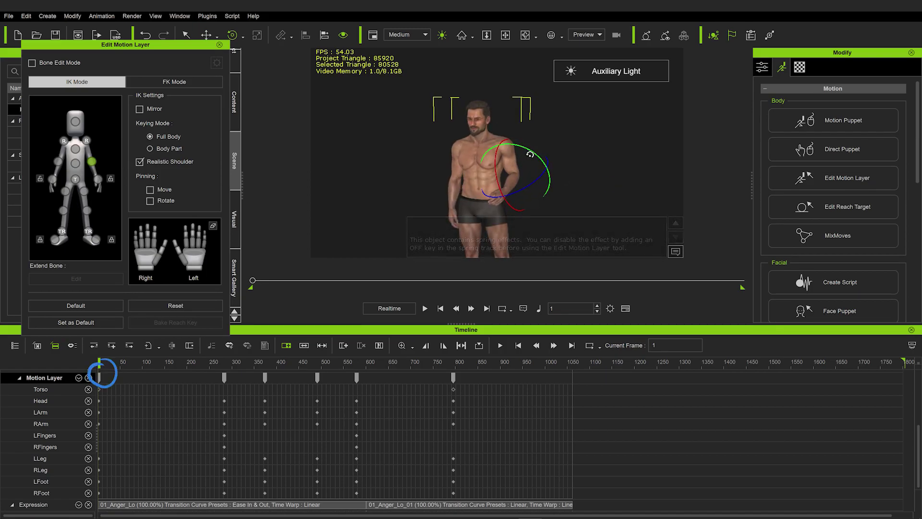
Rotate the avatar's right arm at the elbow to raise the forearm and play the animation
{"action": "left_click", "coordinate": [454, 185]}
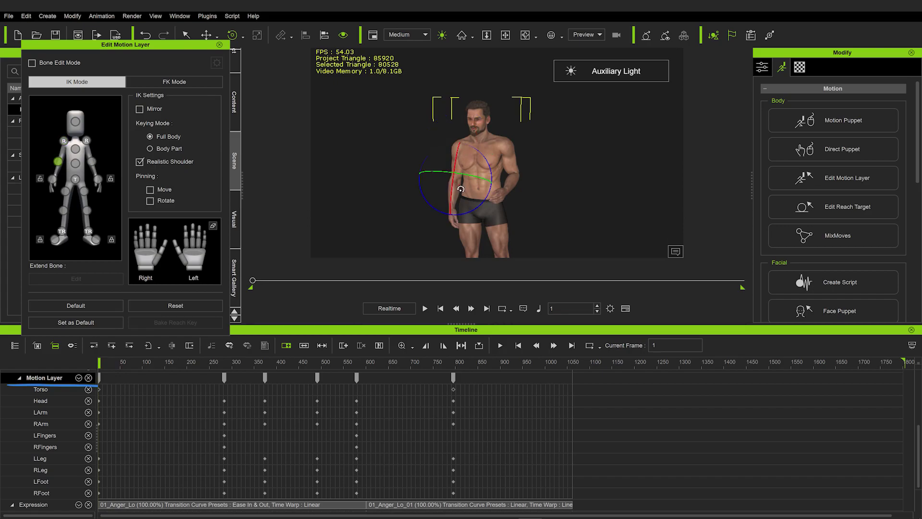
{"action": "left_click_drag", "start_coordinate": [459, 192], "coordinate": [479, 150]}
{"action": "key", "text": "space"}
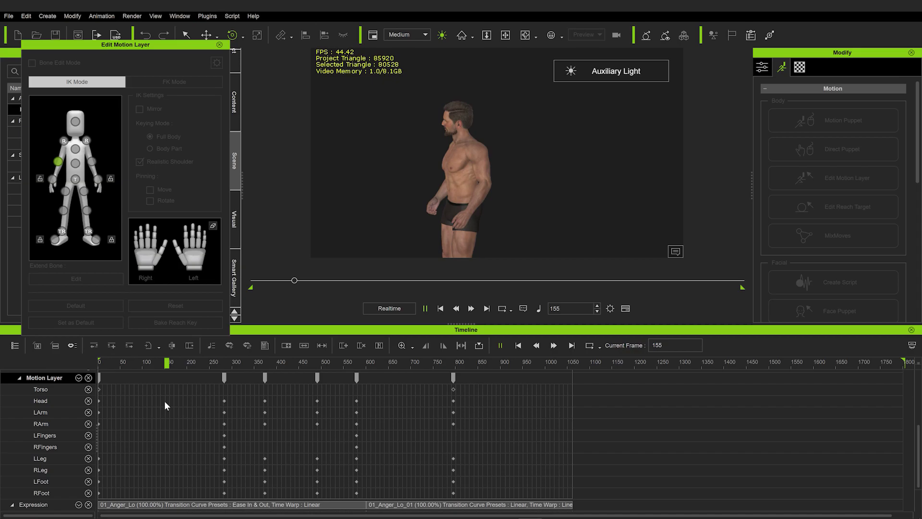
Delete all LArm and RArm motion layer keys after frame 1 and scrub through the animation
{"action": "mouse_move", "coordinate": [211, 412]}
{"action": "left_mouse_down"}
{"action": "mouse_move", "coordinate": [465, 429]}
{"action": "mouse_move", "coordinate": [460, 419]}
{"action": "mouse_move", "coordinate": [219, 424]}
{"action": "left_mouse_up"}
{"action": "key", "text": "Delete"}
{"action": "key", "text": "Delete"}
{"action": "left_click_drag", "start_coordinate": [119, 368], "coordinate": [480, 367]}
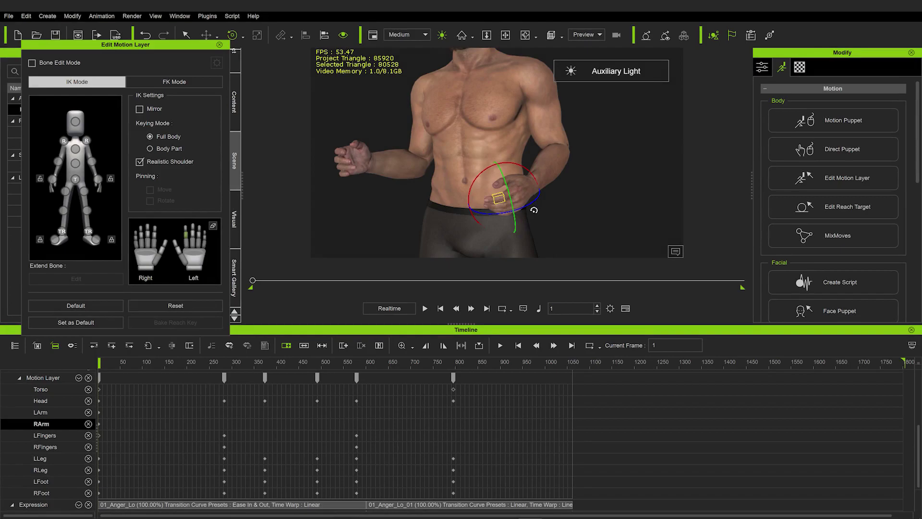
Try rotating fingers of the avatar's left hand at frame 1 and undo the last finger edits
{"action": "mouse_move", "coordinate": [532, 210]}
{"action": "left_mouse_down"}
{"action": "mouse_move", "coordinate": [504, 216]}
{"action": "mouse_move", "coordinate": [524, 226]}
{"action": "left_mouse_up"}
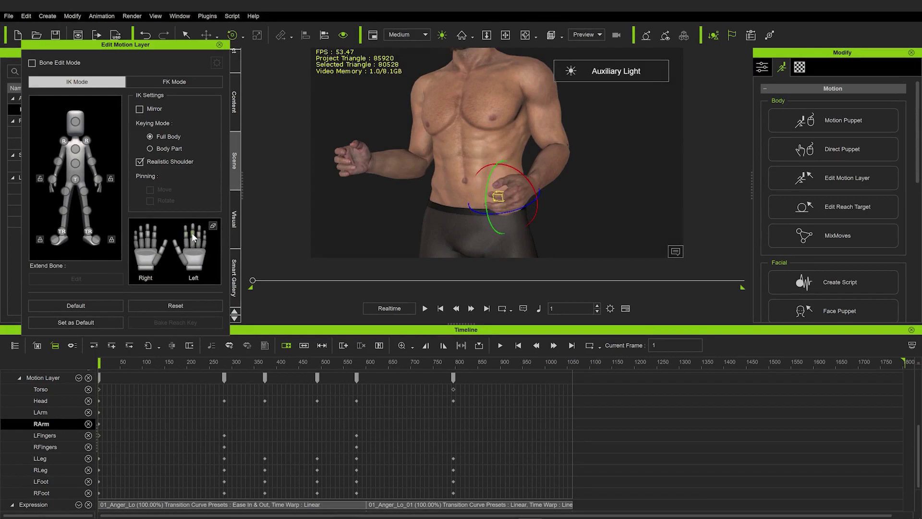
{"action": "left_click", "coordinate": [192, 233]}
{"action": "key", "text": "ctrl+z"}
{"action": "key", "text": "ctrl+z"}
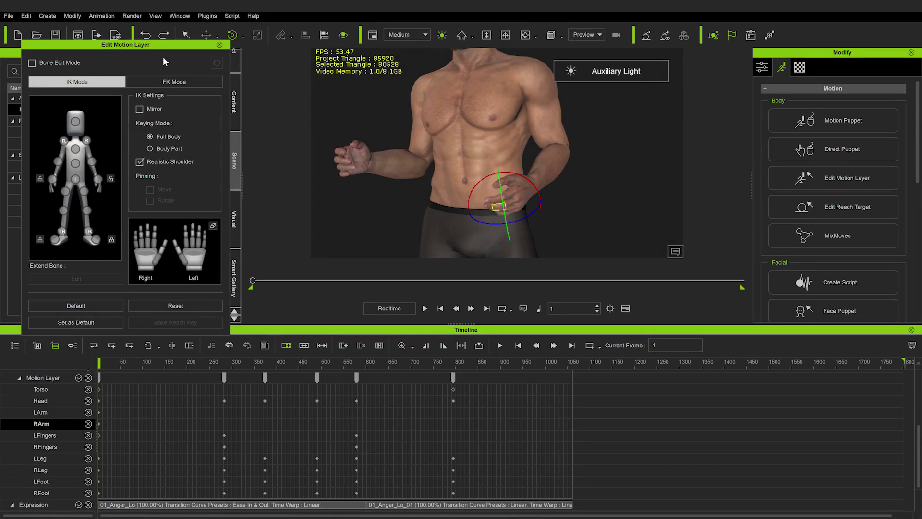
Close Edit Motion Layer and open the Hold gestures of the IC7 Motion Pack in the Smart Gallery
{"action": "left_click", "coordinate": [219, 44]}
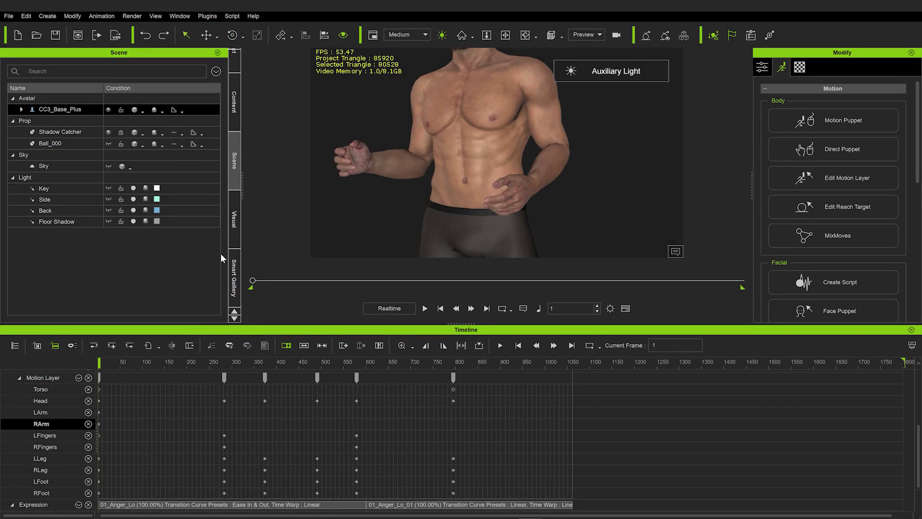
{"action": "left_click", "coordinate": [234, 278]}
{"action": "scroll", "coordinate": [77, 227], "scroll_direction": "down", "scroll_amount": 3}
{"action": "left_click", "coordinate": [46, 237]}
{"action": "left_click", "coordinate": [35, 239]}
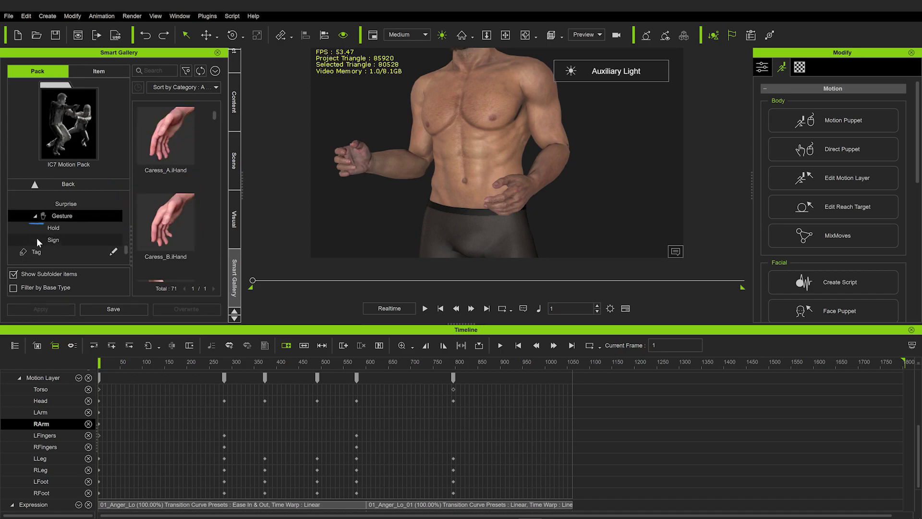
{"action": "left_click", "coordinate": [57, 227]}
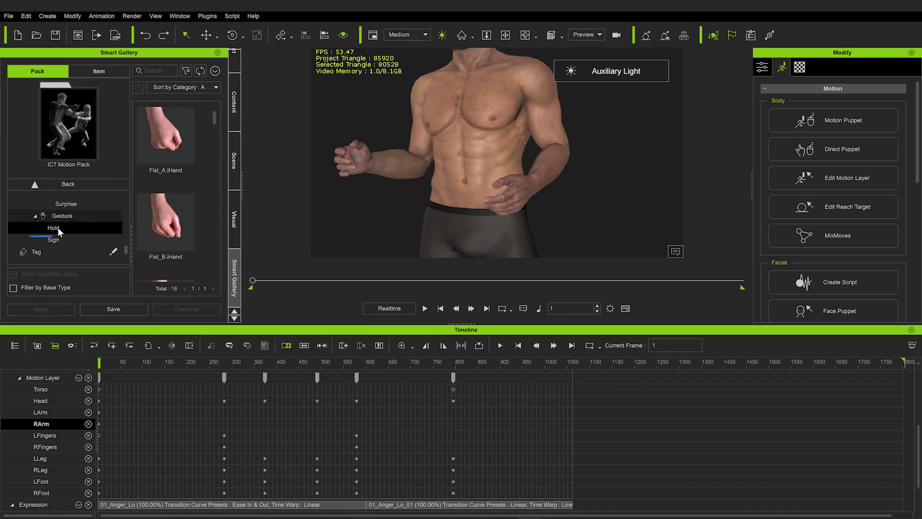
Browse the Hold gestures and apply Fist_B.iHand to the avatar's right hand at frame 1
{"action": "scroll", "coordinate": [151, 164], "scroll_direction": "down", "scroll_amount": 1}
{"action": "scroll", "coordinate": [165, 207], "scroll_direction": "down", "scroll_amount": 3}
{"action": "left_click", "coordinate": [168, 186]}
{"action": "scroll", "coordinate": [163, 193], "scroll_direction": "up", "scroll_amount": 1}
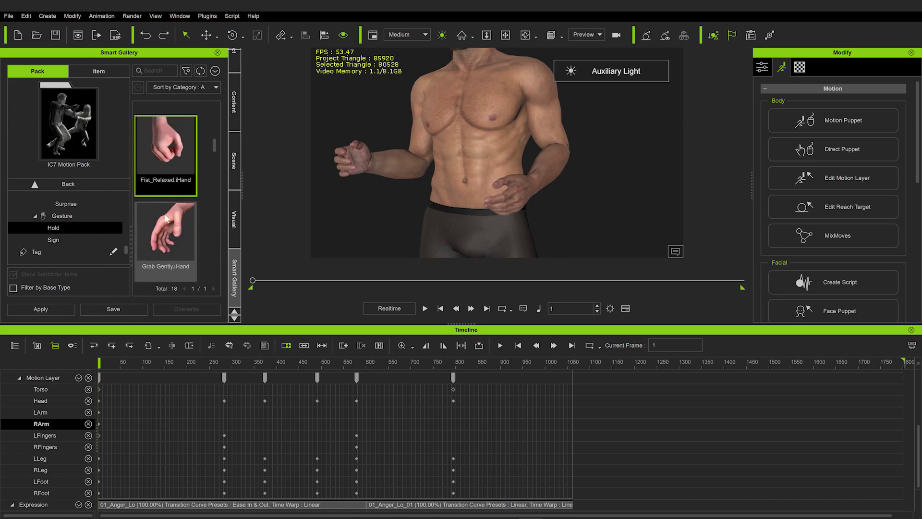
{"action": "scroll", "coordinate": [168, 210], "scroll_direction": "up", "scroll_amount": 1}
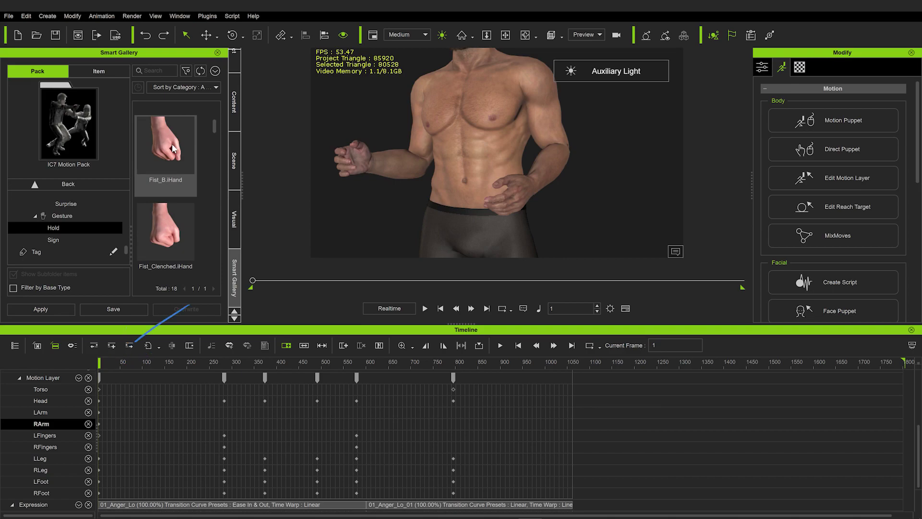
{"action": "double_click", "coordinate": [174, 147]}
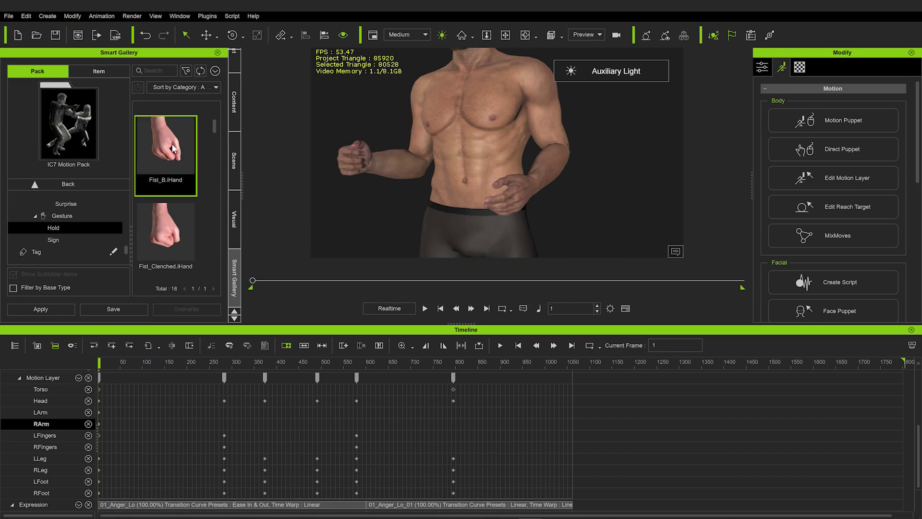
Set the gesture application option to Both hands and apply Fist_B.iHand again at frame 1
{"action": "right_click_drag", "start_coordinate": [412, 150], "coordinate": [315, 161]}
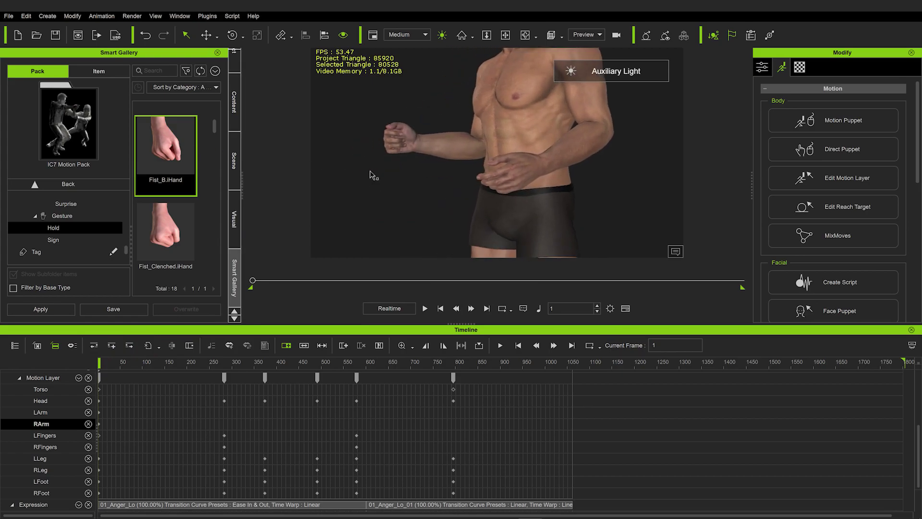
{"action": "left_click", "coordinate": [102, 16]}
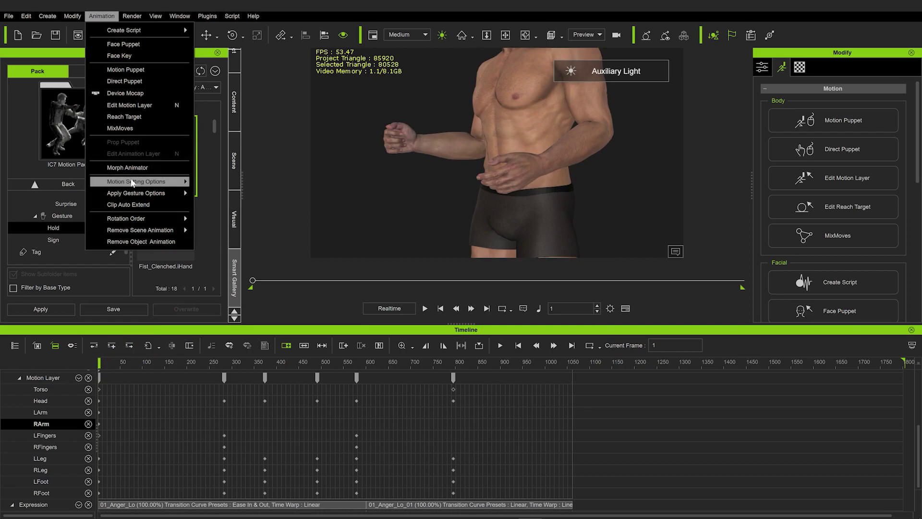
{"action": "mouse_move", "coordinate": [165, 193]}
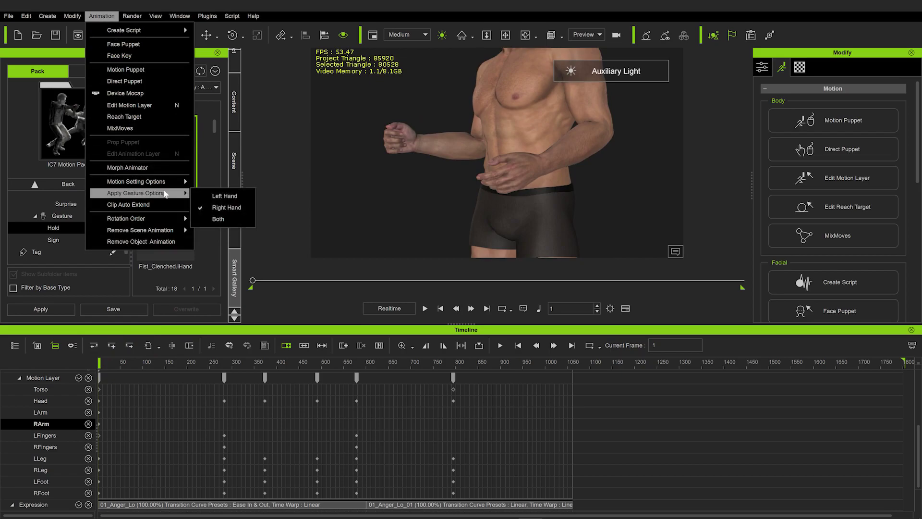
{"action": "left_click", "coordinate": [229, 216]}
{"action": "double_click", "coordinate": [165, 147]}
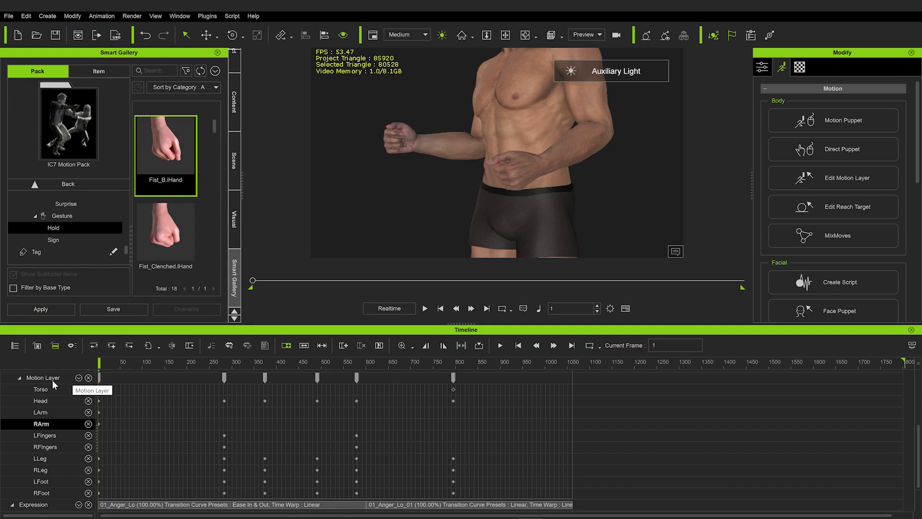
Collapse the Motion Layer tracks and check which sub-tracks are enabled for the avatar's Motion track
{"action": "left_click", "coordinate": [19, 379]}
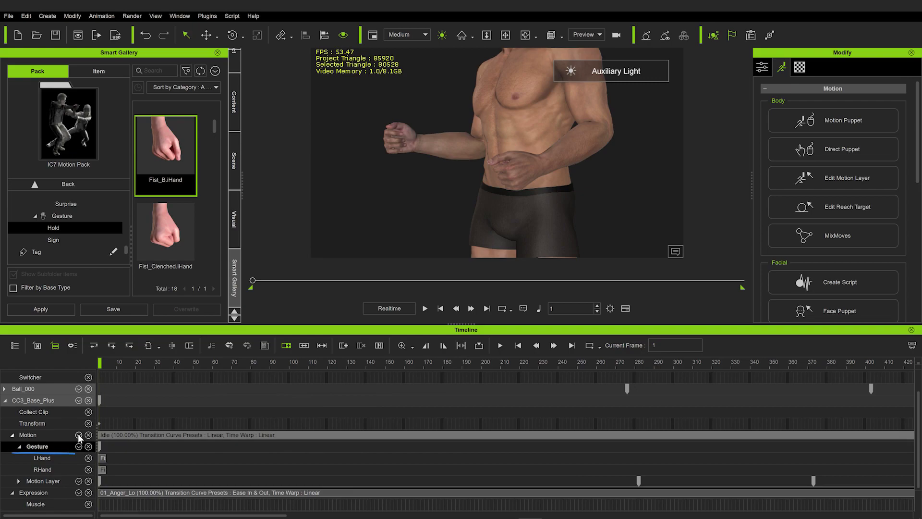
{"action": "left_click", "coordinate": [79, 434]}
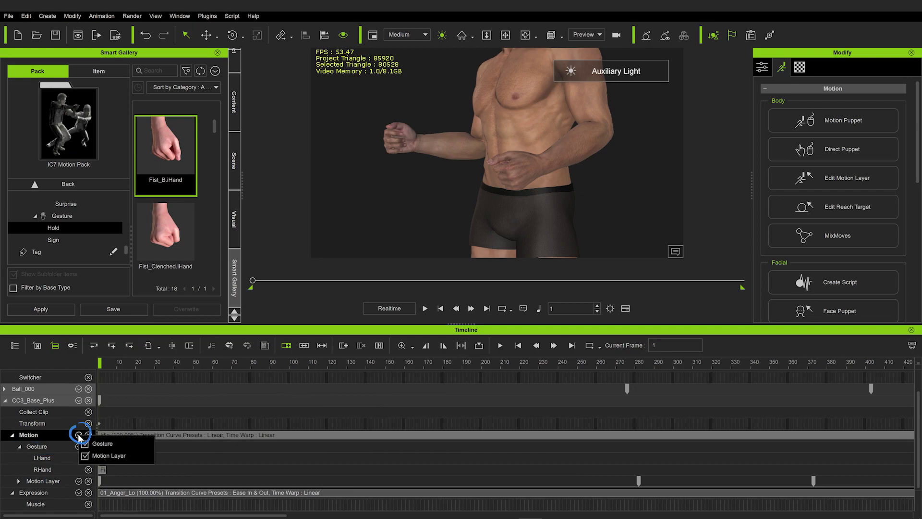
{"action": "left_click", "coordinate": [25, 435]}
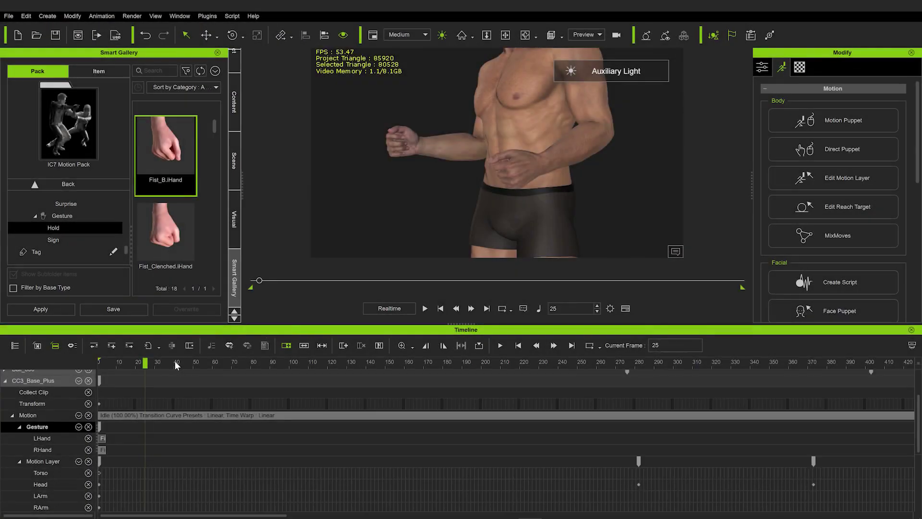
At frame 64, set the gesture application option to Right Hand and apply Fist_Relaxed.iHand
{"action": "left_click_drag", "start_coordinate": [175, 361], "coordinate": [220, 361]}
{"action": "scroll", "coordinate": [183, 205], "scroll_direction": "down", "scroll_amount": 3}
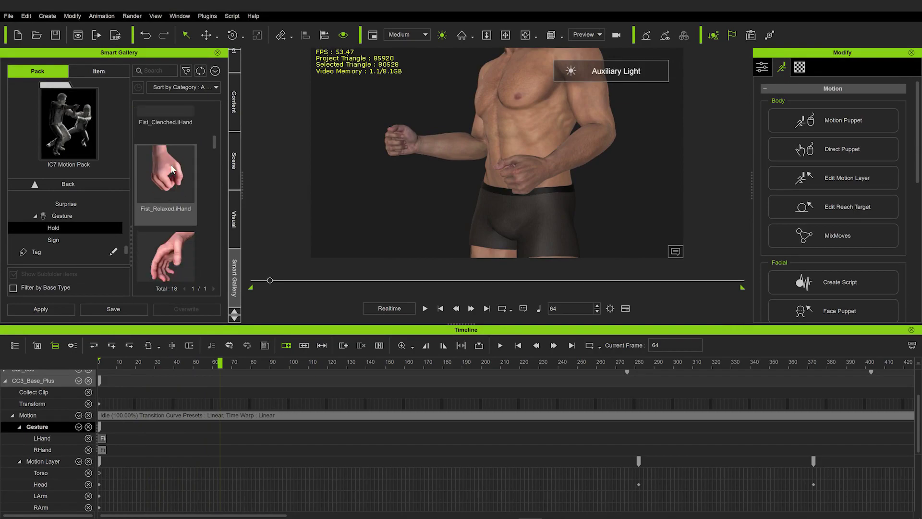
{"action": "left_click", "coordinate": [167, 164]}
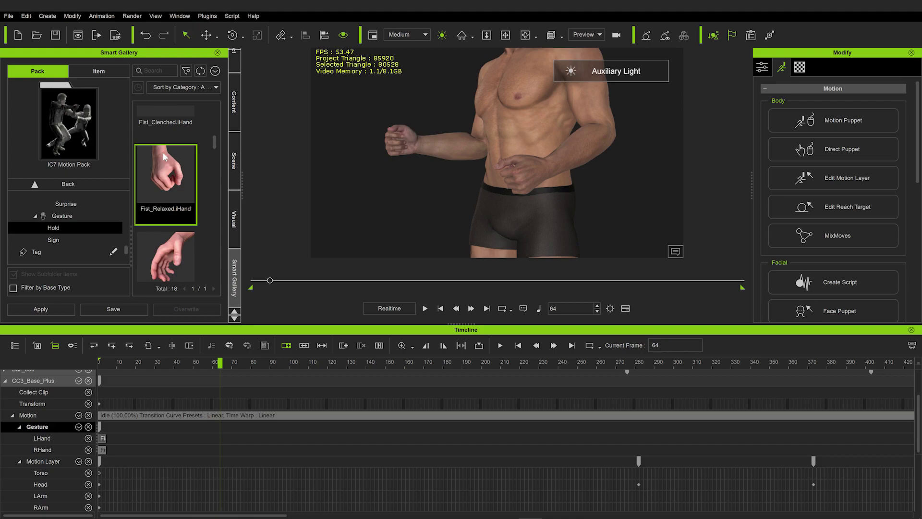
{"action": "left_click", "coordinate": [102, 16]}
{"action": "mouse_move", "coordinate": [127, 192]}
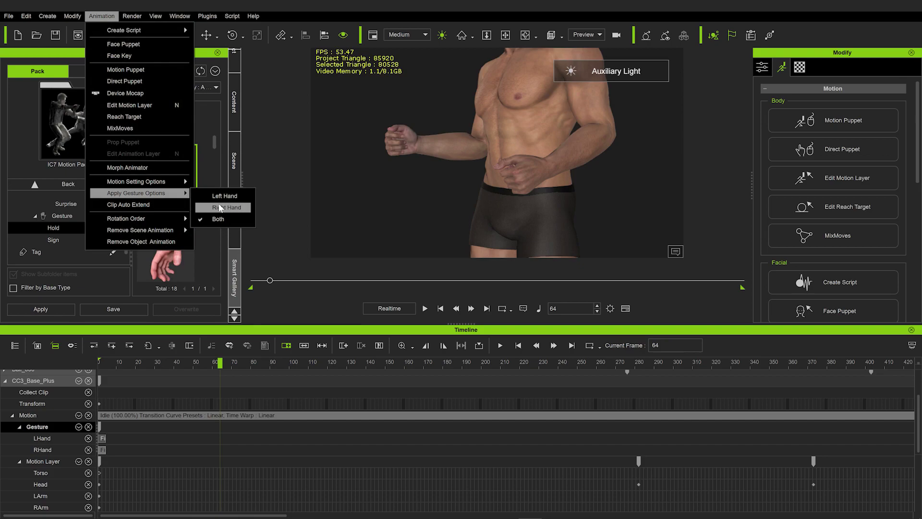
{"action": "left_click", "coordinate": [220, 208]}
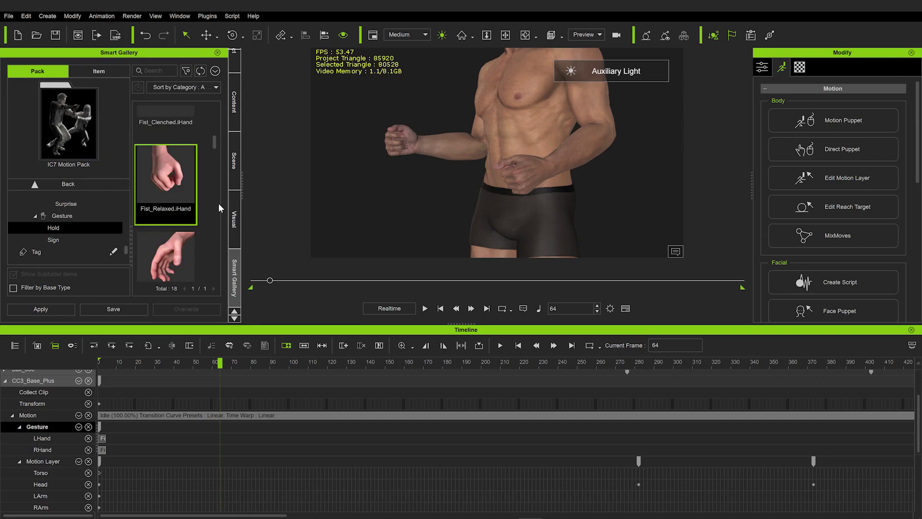
{"action": "double_click", "coordinate": [168, 189]}
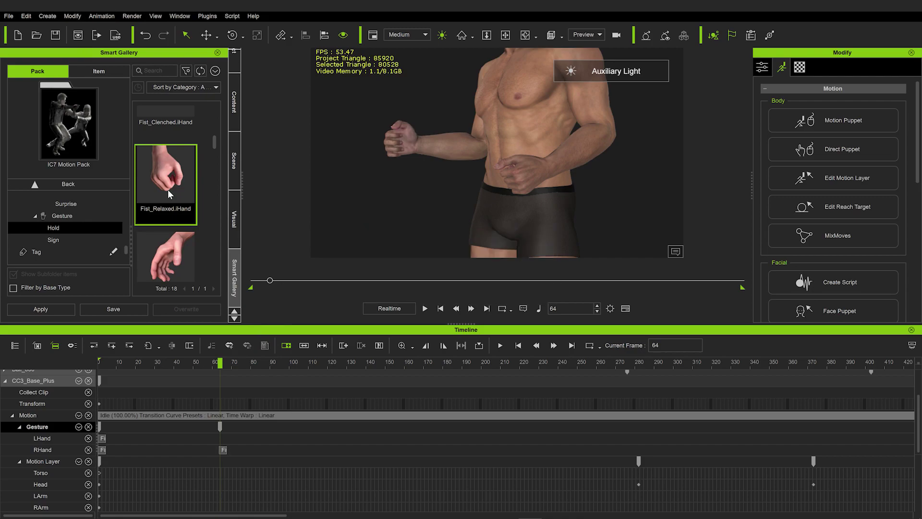
Try a transition from about frame 20 into the Fist_Relaxed clip on the RHand track and delete that clip
{"action": "left_click_drag", "start_coordinate": [223, 451], "coordinate": [138, 450]}
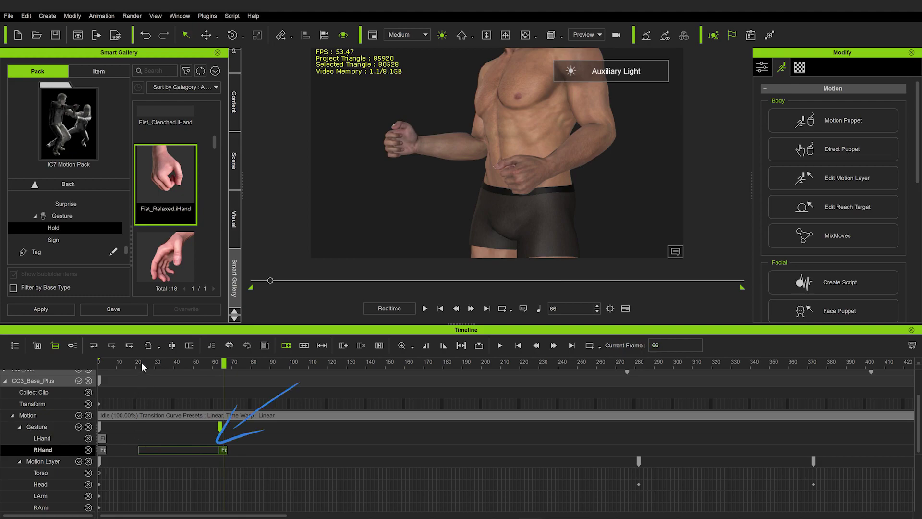
{"action": "mouse_move", "coordinate": [141, 362]}
{"action": "left_mouse_down"}
{"action": "mouse_move", "coordinate": [284, 368]}
{"action": "mouse_move", "coordinate": [206, 374]}
{"action": "left_mouse_up"}
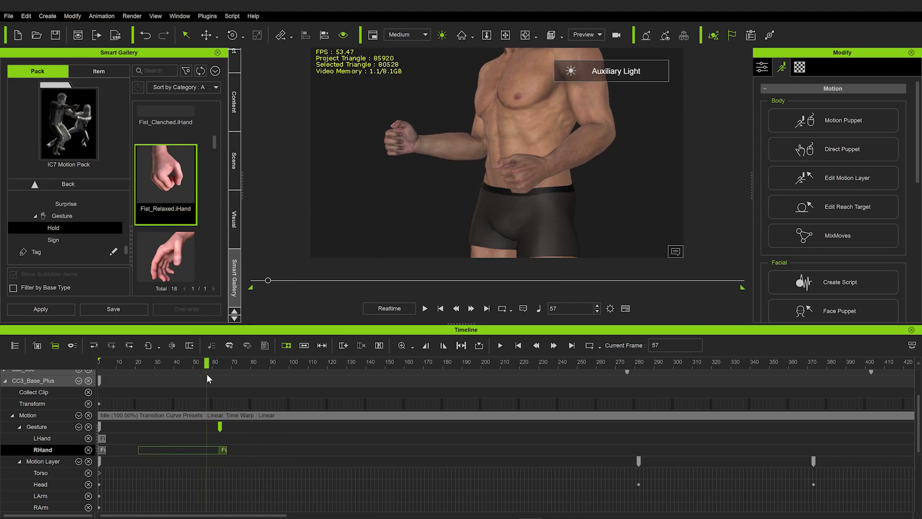
{"action": "key", "text": "Delete"}
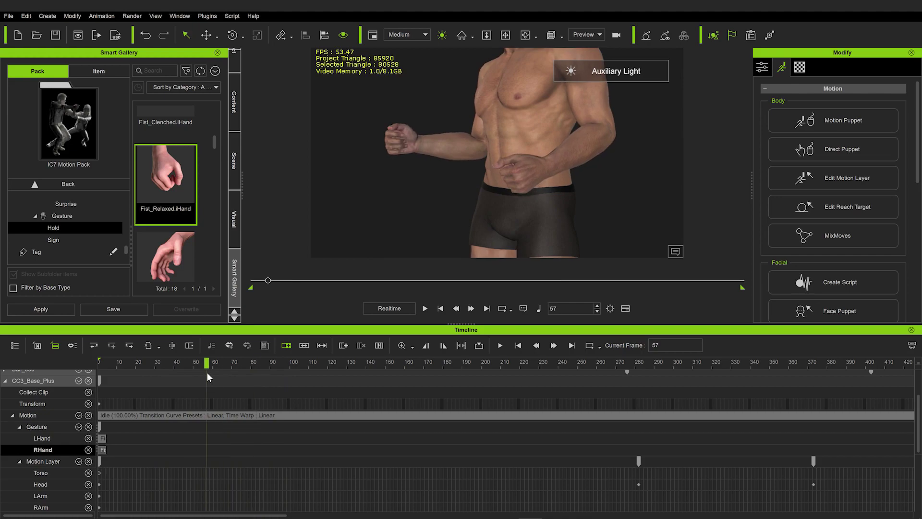
Return to frame 1, frame the avatar from the side and play the whole animation
{"action": "key", "text": "Left"}
{"action": "left_click_drag", "start_coordinate": [126, 364], "coordinate": [75, 365]}
{"action": "scroll", "coordinate": [475, 140], "scroll_direction": "down", "scroll_amount": 6}
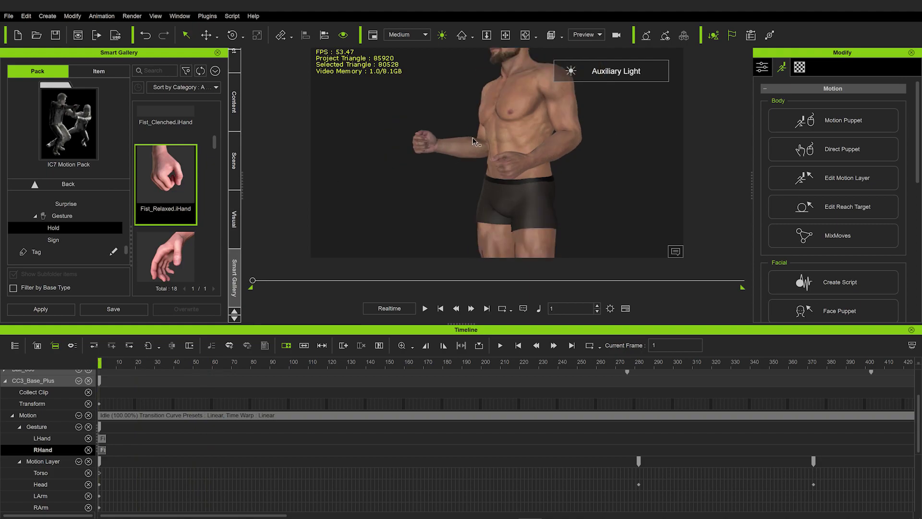
{"action": "right_click_drag", "start_coordinate": [474, 143], "coordinate": [410, 142]}
{"action": "key", "text": "space"}
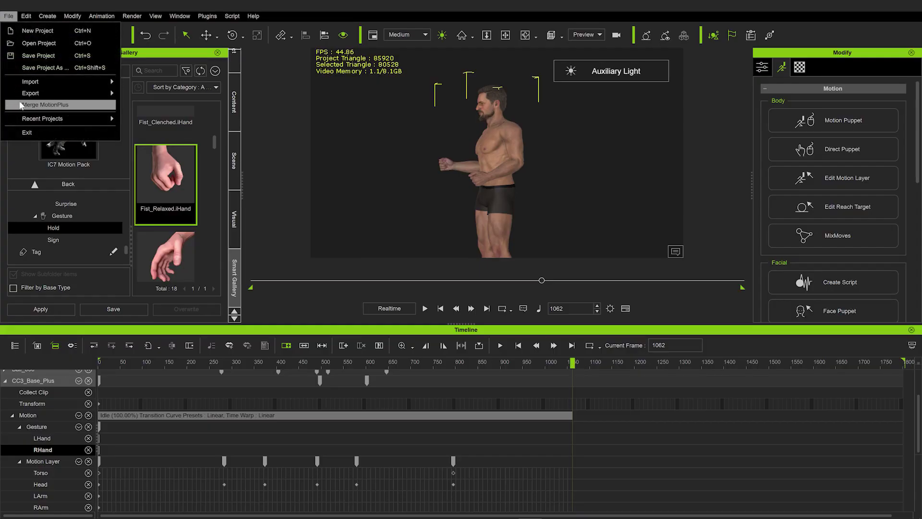
Set up an FBX export with the Blender preset, frame range 1 to 1063 and Merge Face Hair To One Object enabled
{"action": "mouse_move", "coordinate": [96, 93]}
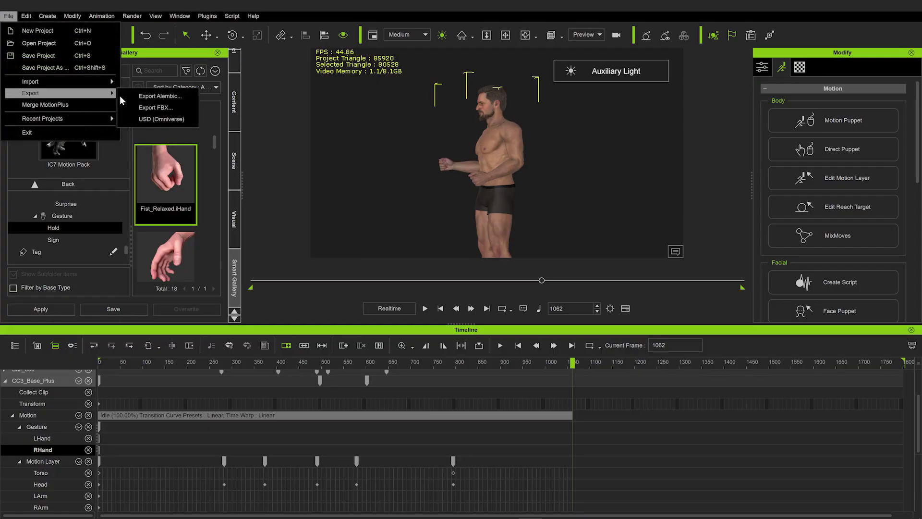
{"action": "left_click", "coordinate": [171, 109]}
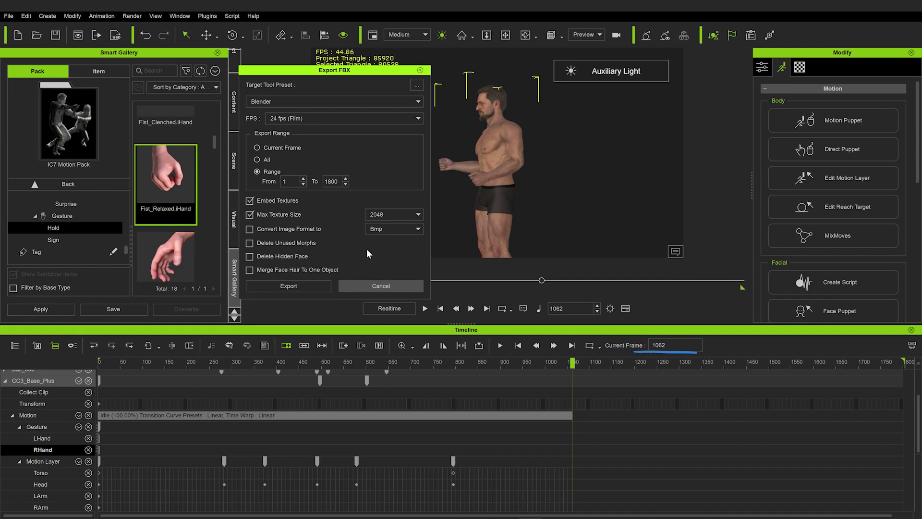
{"action": "left_click_drag", "start_coordinate": [339, 182], "coordinate": [299, 168]}
{"action": "type", "text": "1063"}
{"action": "left_click", "coordinate": [277, 270]}
{"action": "left_click", "coordinate": [265, 103]}
{"action": "left_click", "coordinate": [268, 144]}
Export the animated avatar as an FBX file named tut_character02 in the CCposes folder
{"action": "left_click", "coordinate": [290, 286]}
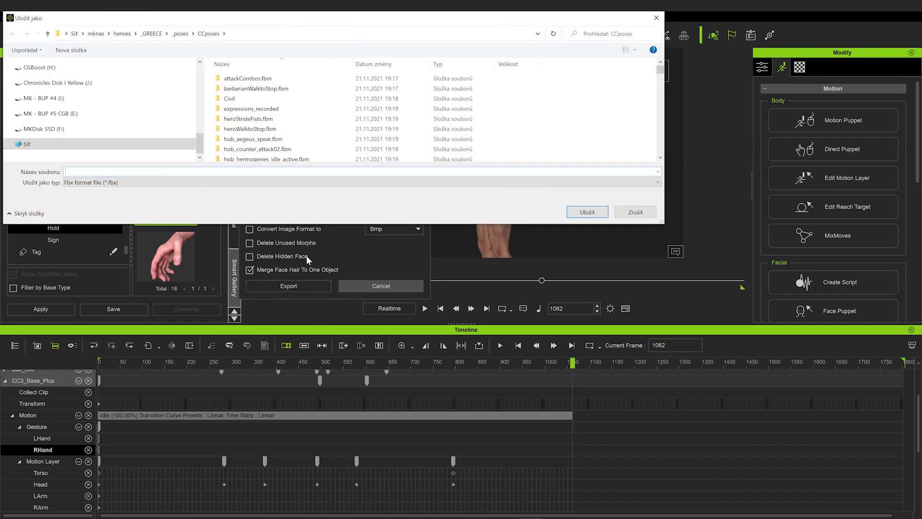
{"action": "type", "text": "tut_character02"}
{"action": "key", "text": "Return"}
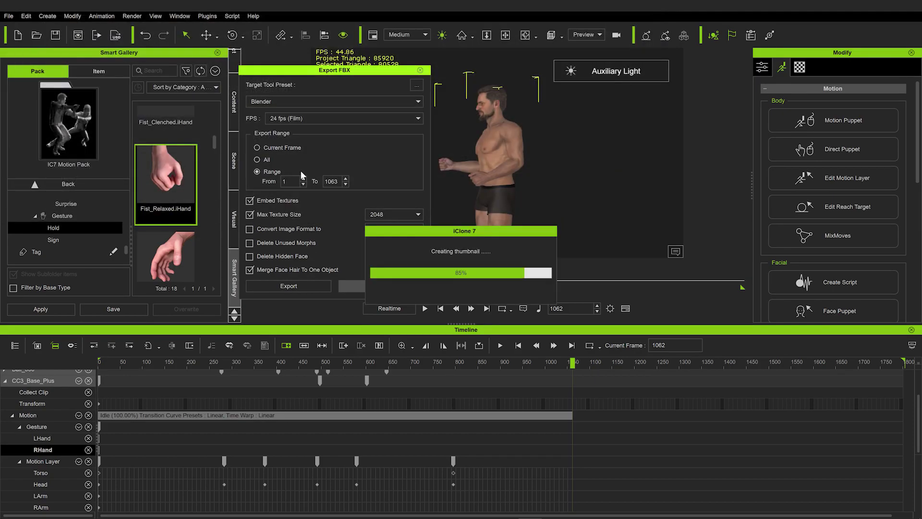